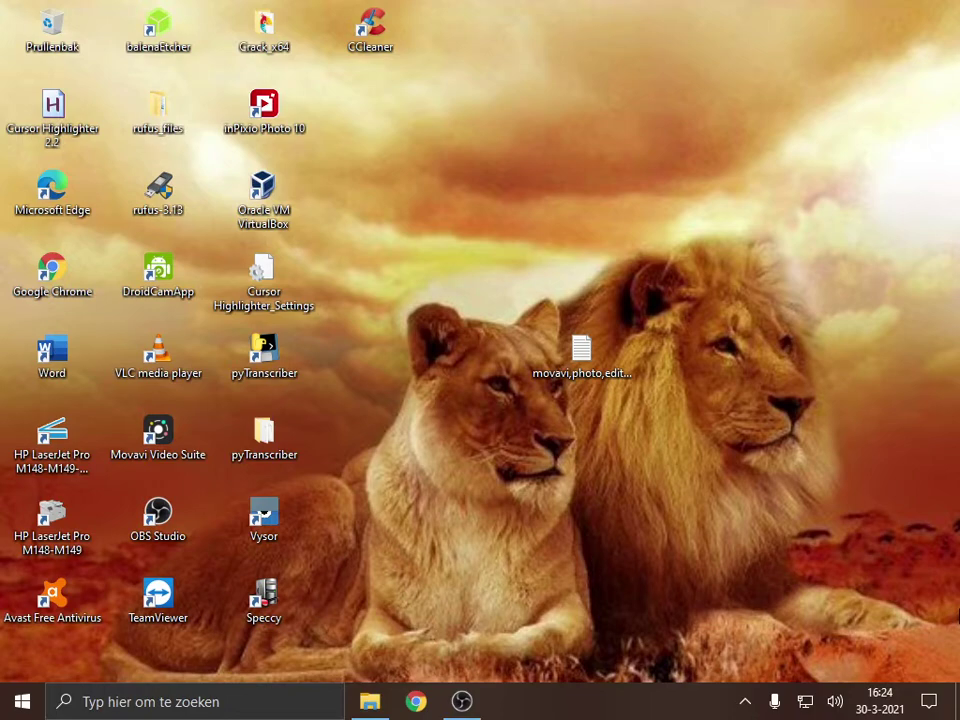
Delete the Crack_x64 folder from the desktop.
right_click(271, 38)
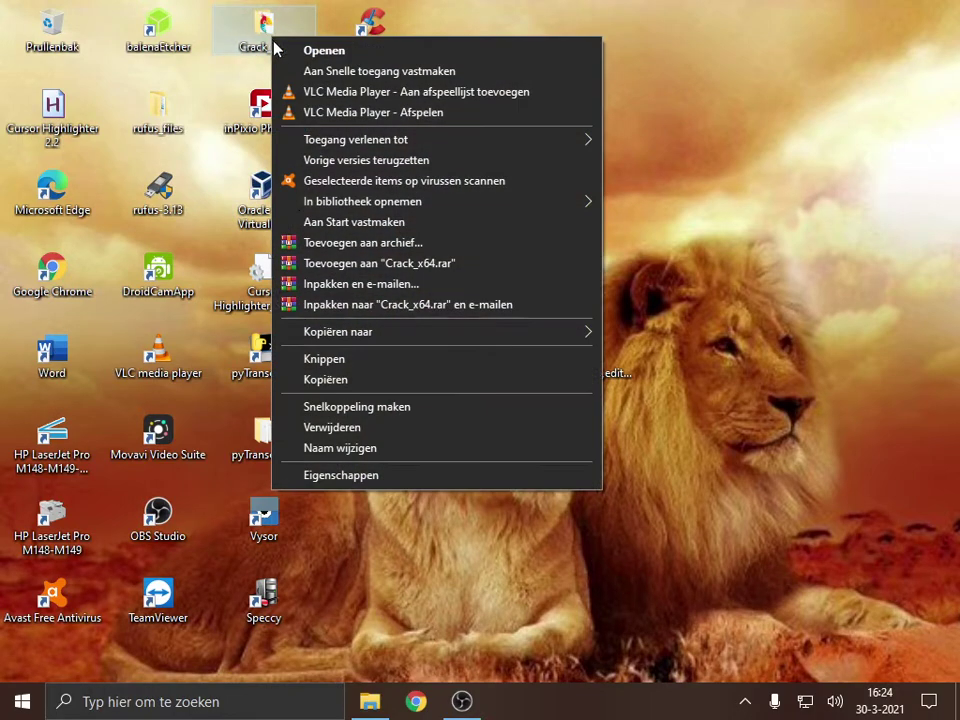
left_click(345, 427)
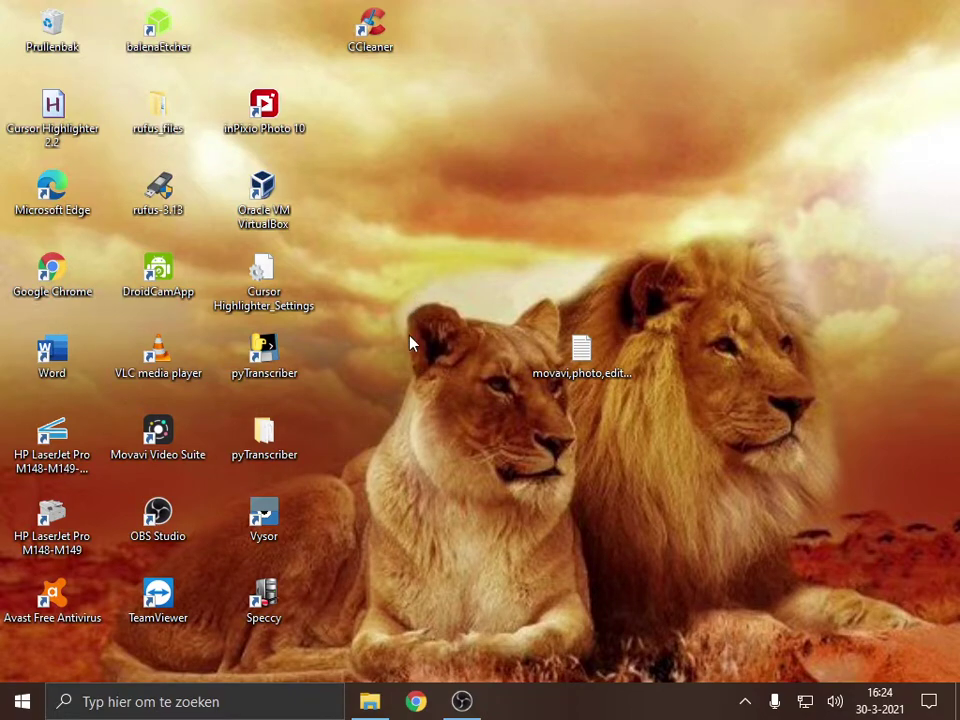
Review the installed programs under Programma's en onderdelen in the Control Panel and close the window.
left_click(22, 701)
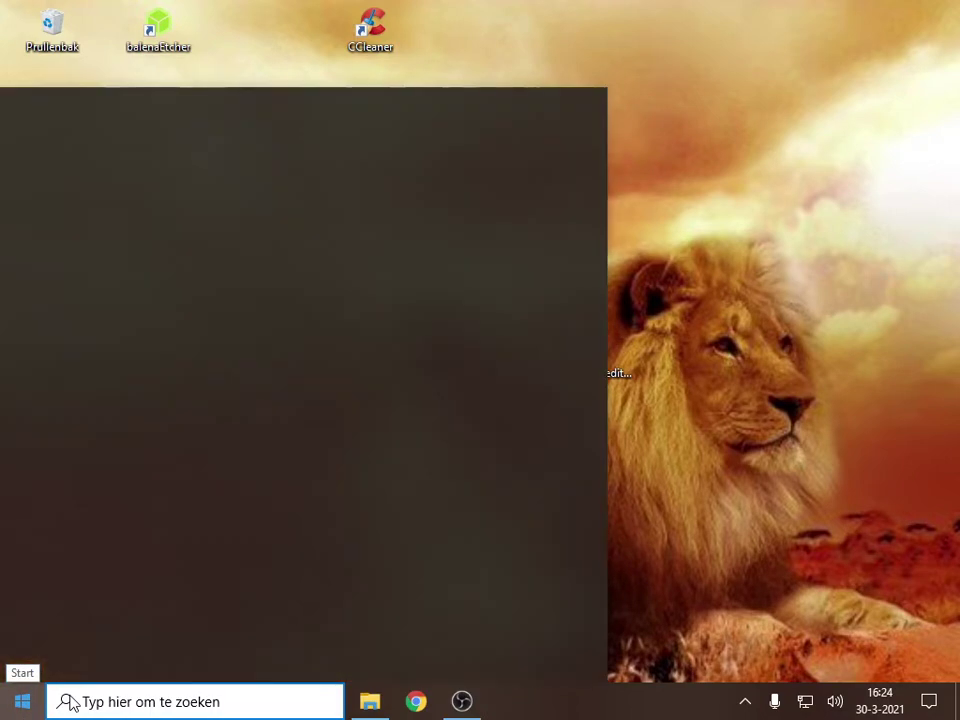
left_click(358, 648)
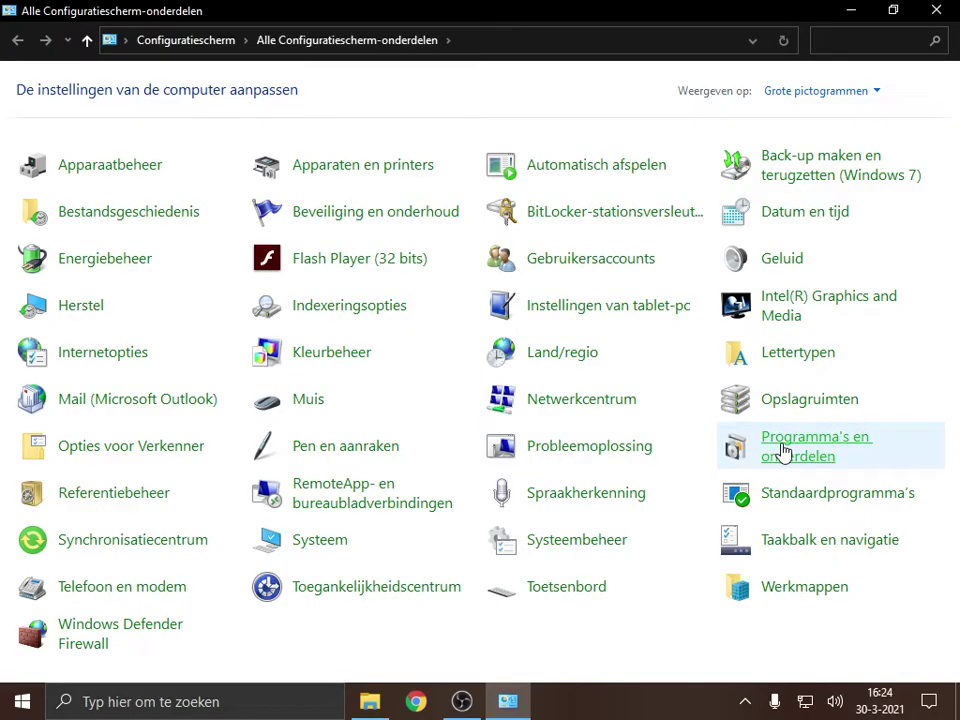
left_click(785, 452)
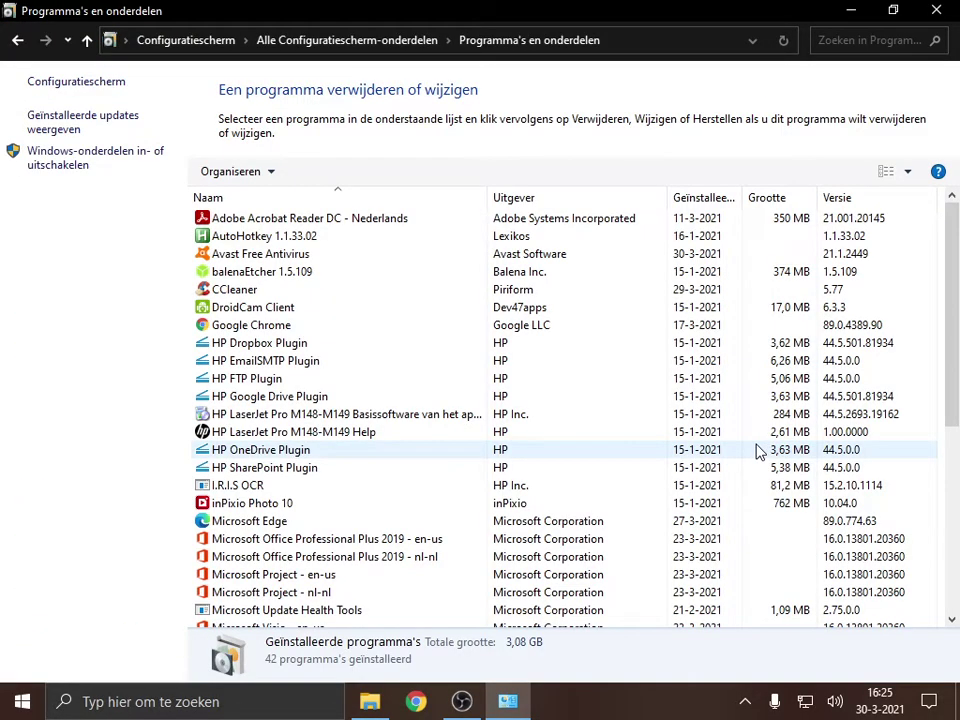
scroll(448, 409, "down", 3)
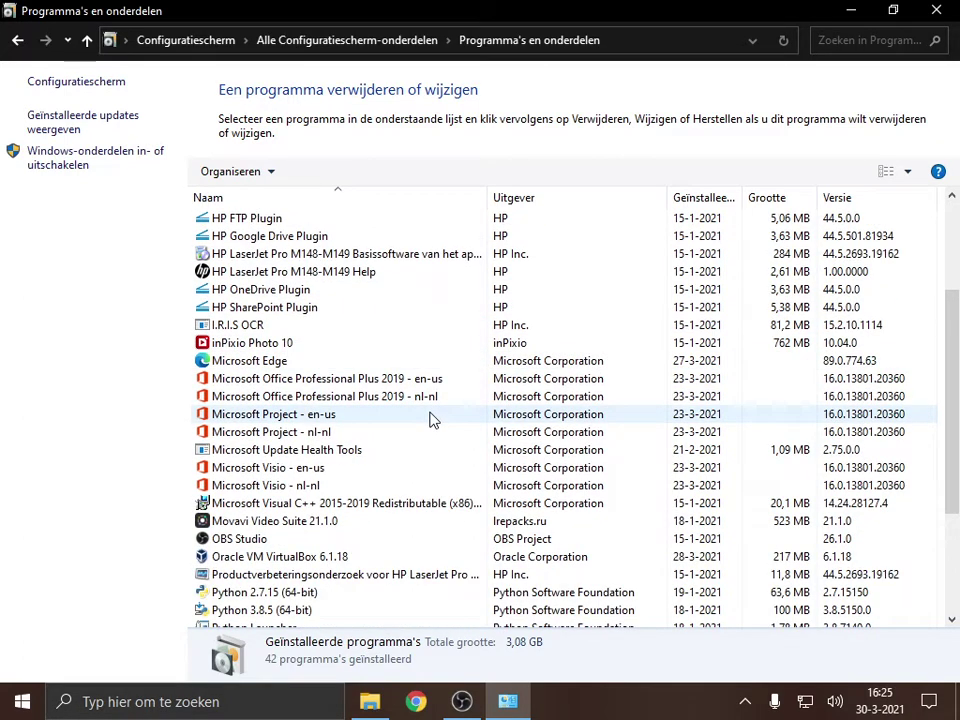
left_click(936, 10)
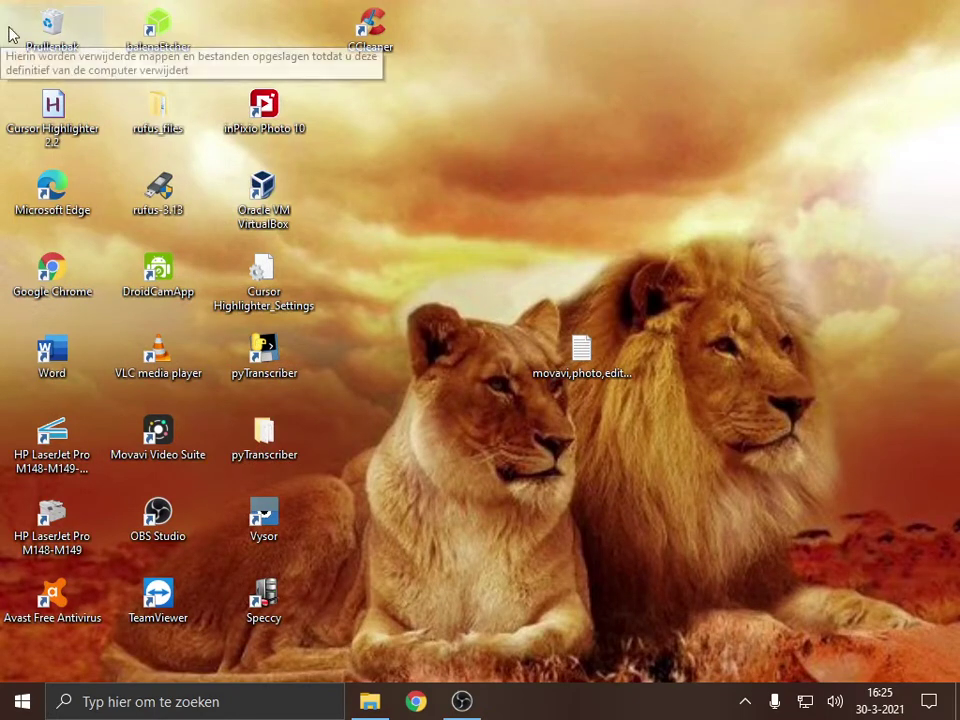
Empty the Recycle Bin, confirming permanent deletion of the Crack_x64 folder.
right_click(50, 38)
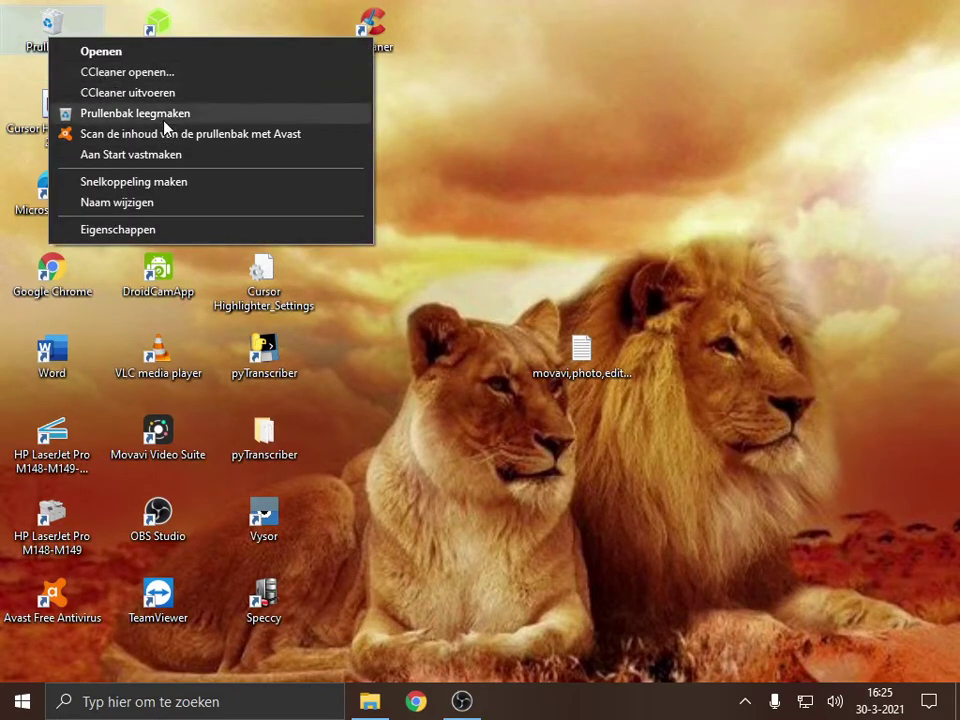
left_click(135, 113)
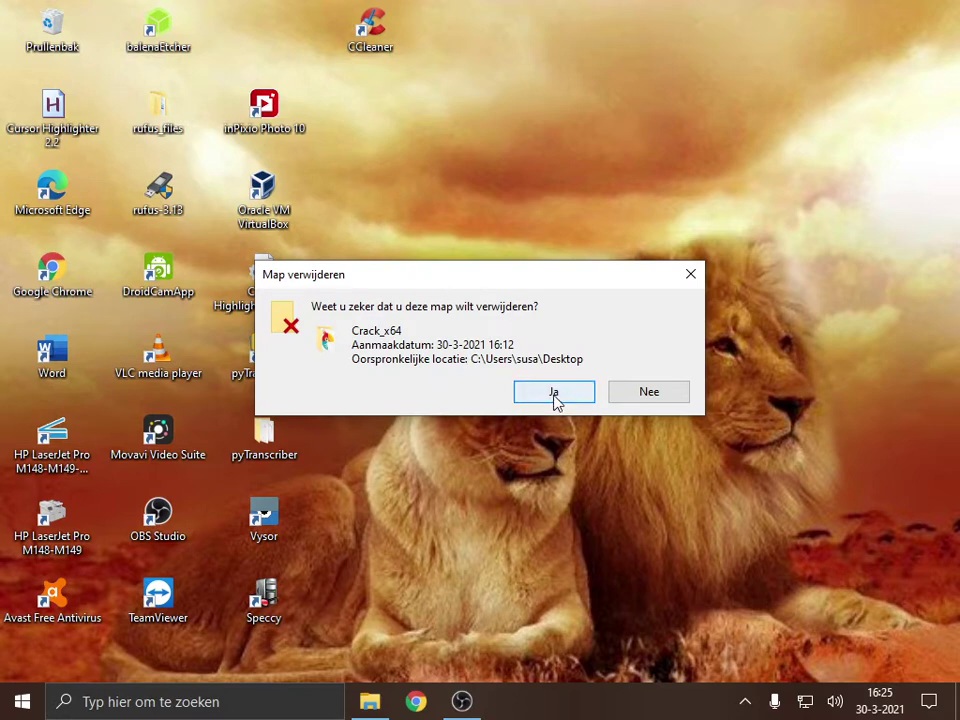
left_click(555, 392)
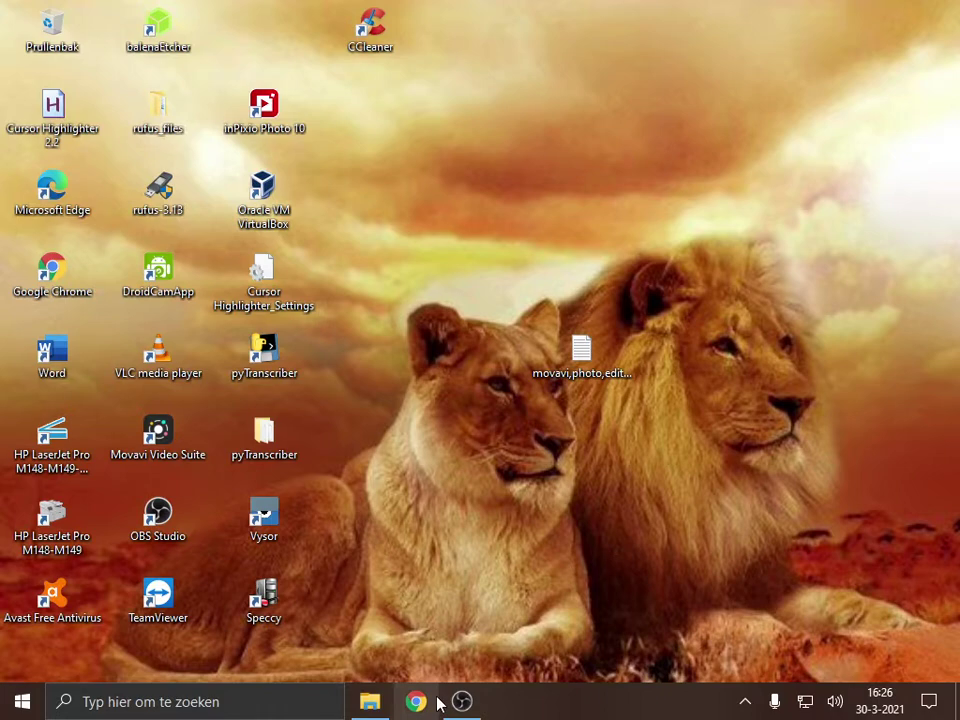
Copy the first download link from the desktop text file movavi,photo,editor,6.7.1 and close the file.
mouse_move(445, 702)
double_click(578, 362)
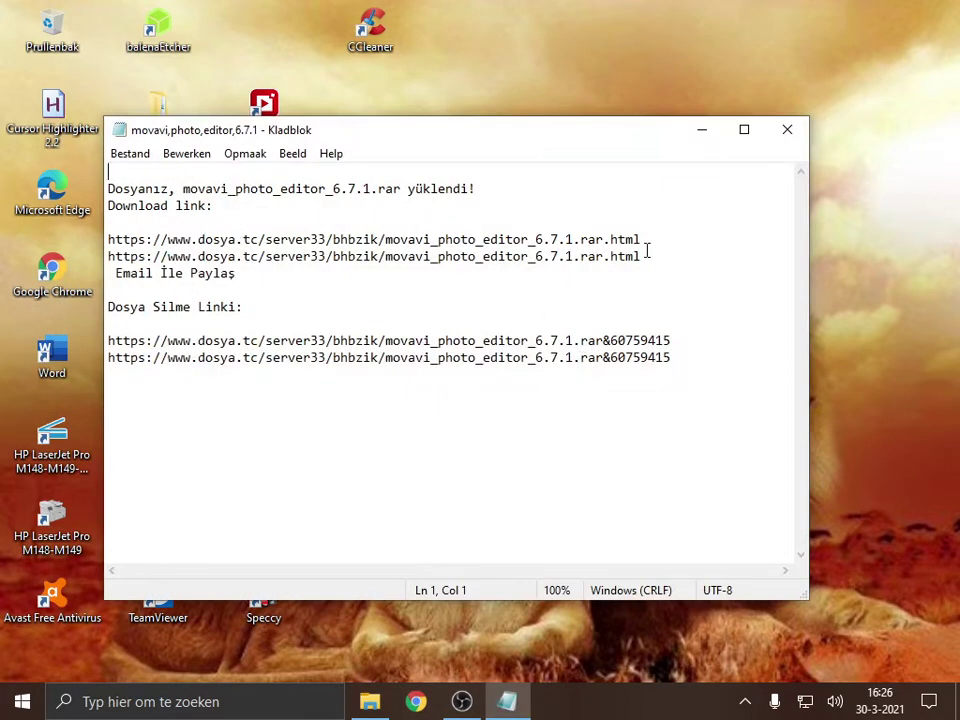
left_click_drag(647, 252, 108, 235)
right_click(117, 234)
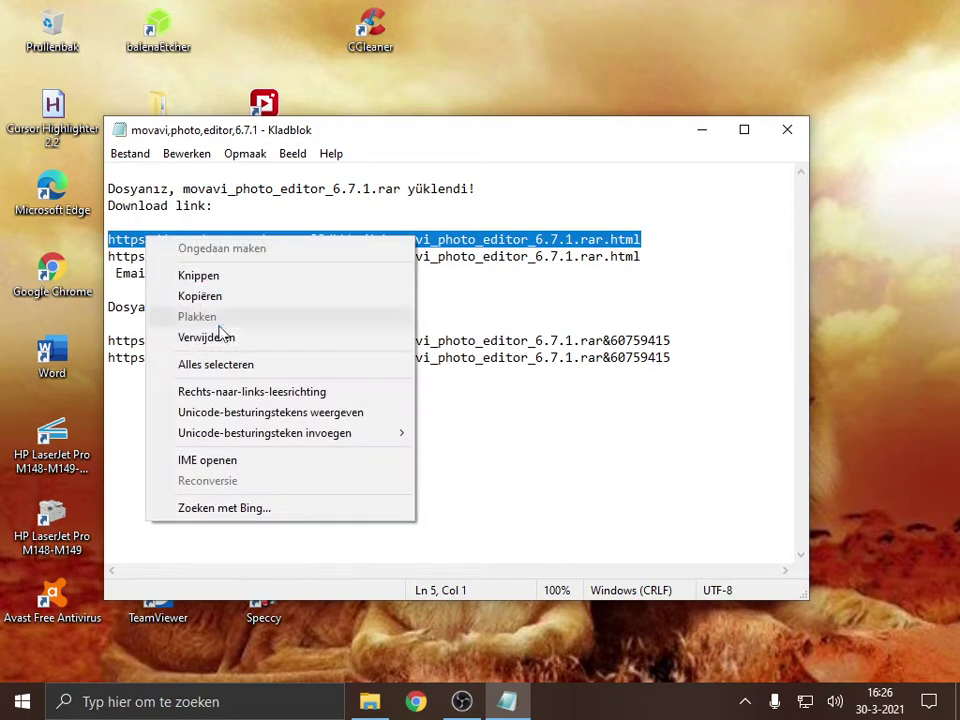
left_click(222, 296)
left_click(789, 131)
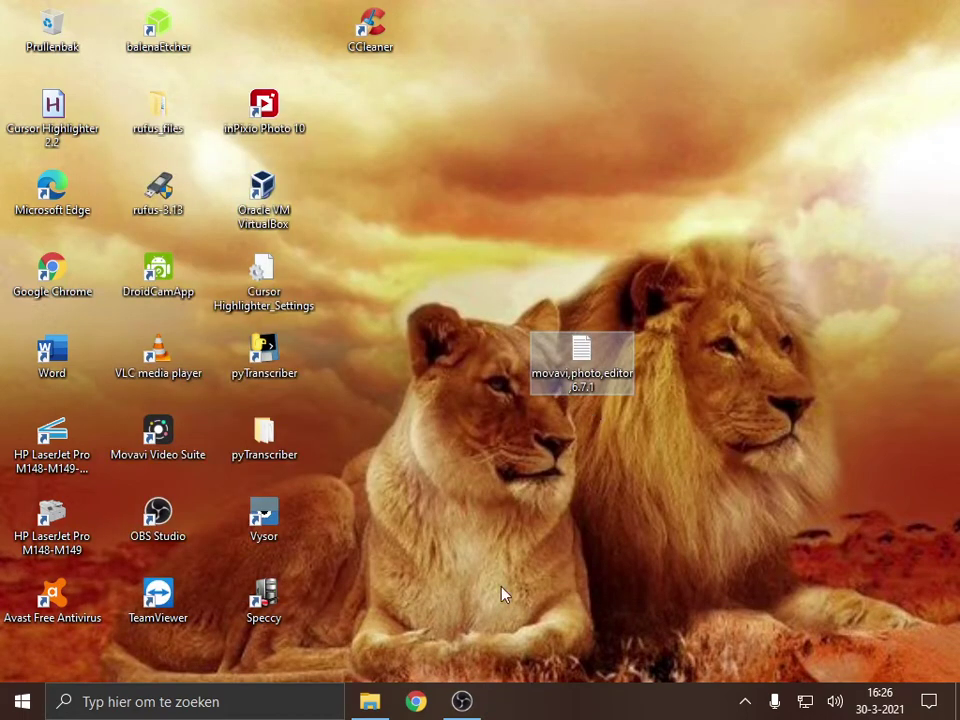
Switch to Google Chrome and maximize its window.
left_click(369, 703)
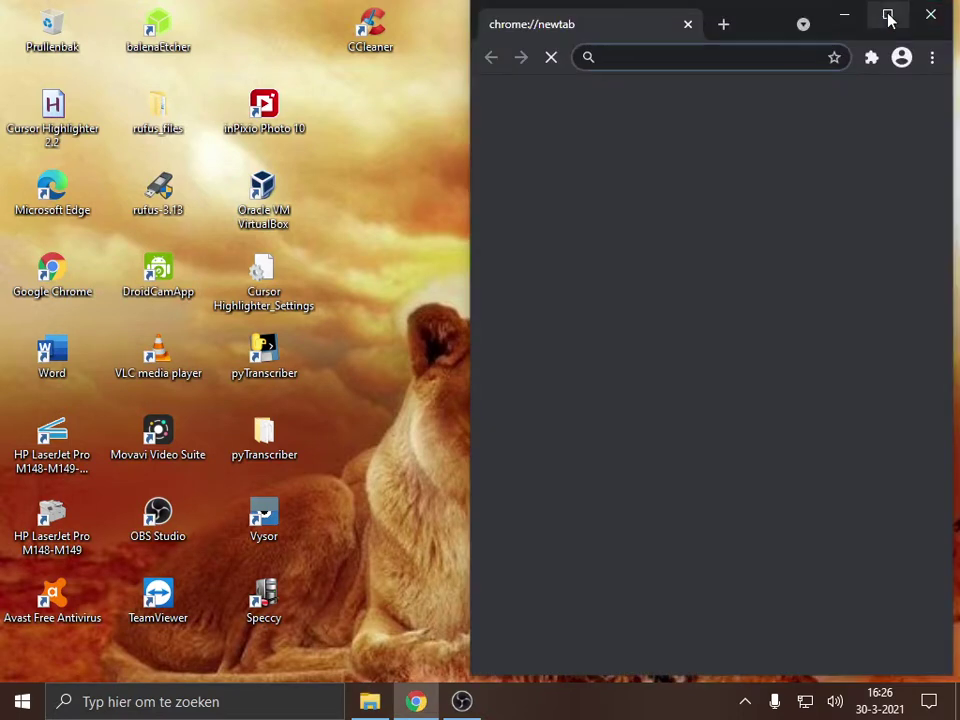
left_click(889, 14)
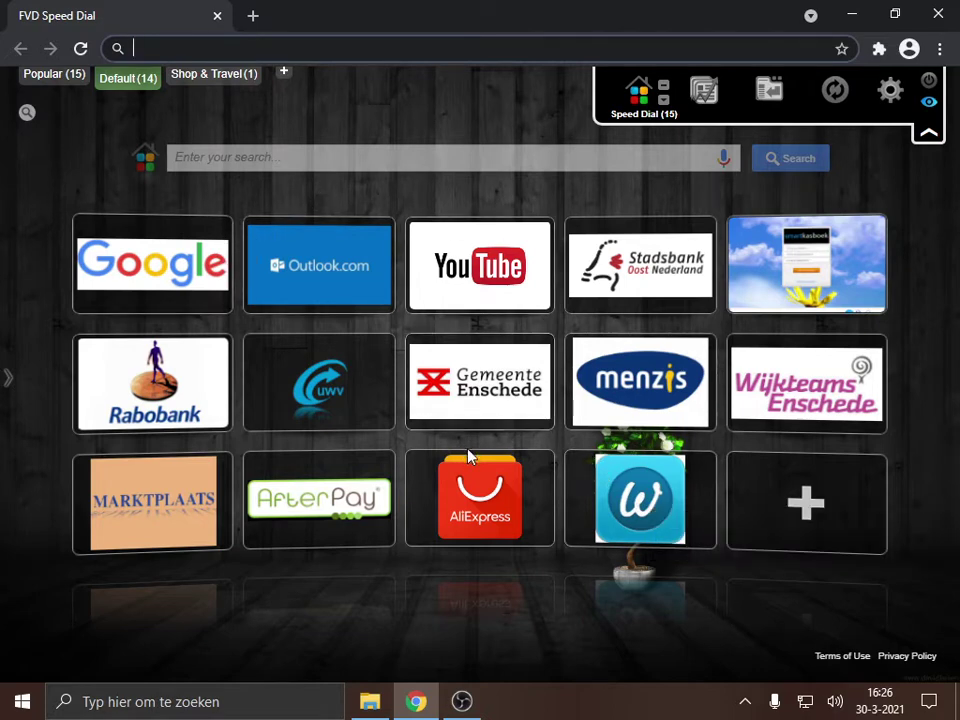
View the Outlook, YouTube and Marktplaats sites from the speed dial one after another, closing each tab.
left_click(322, 271)
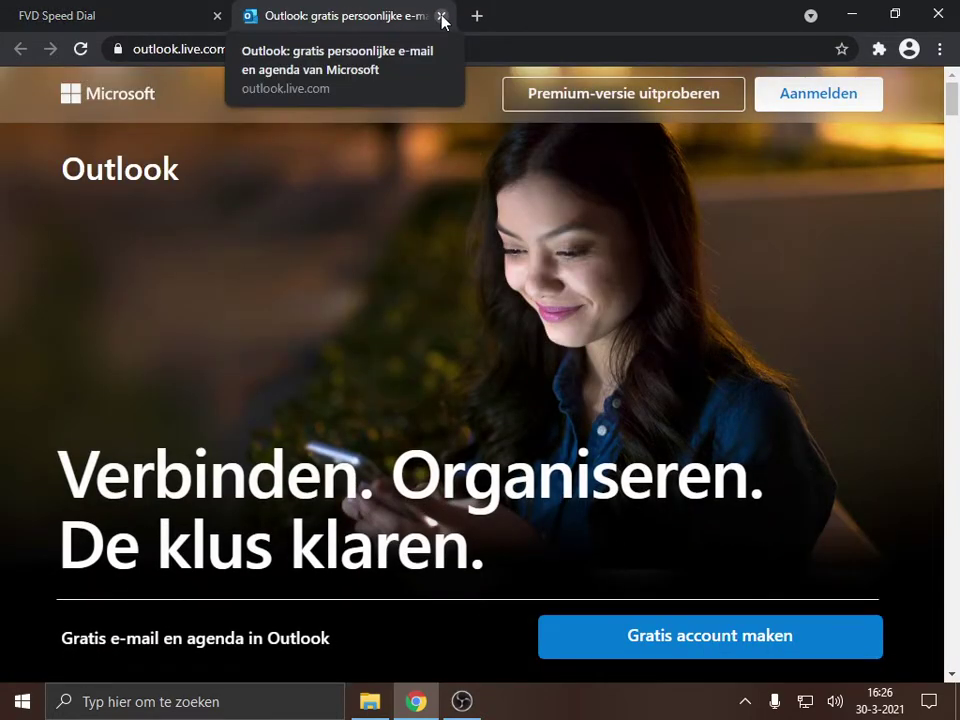
left_click(441, 16)
left_click(490, 277)
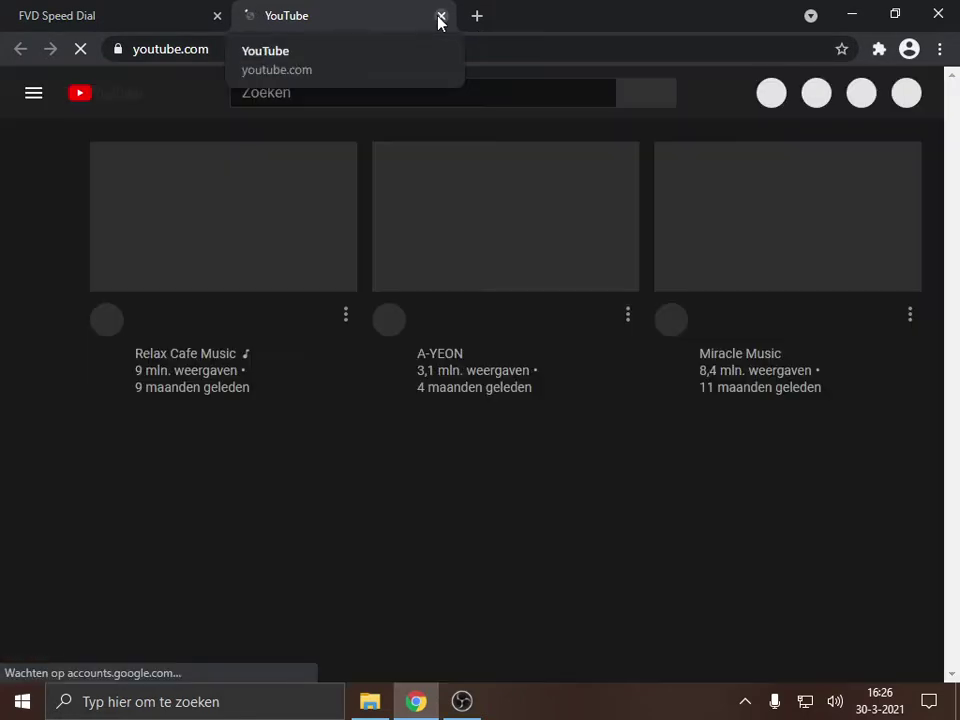
left_click(441, 16)
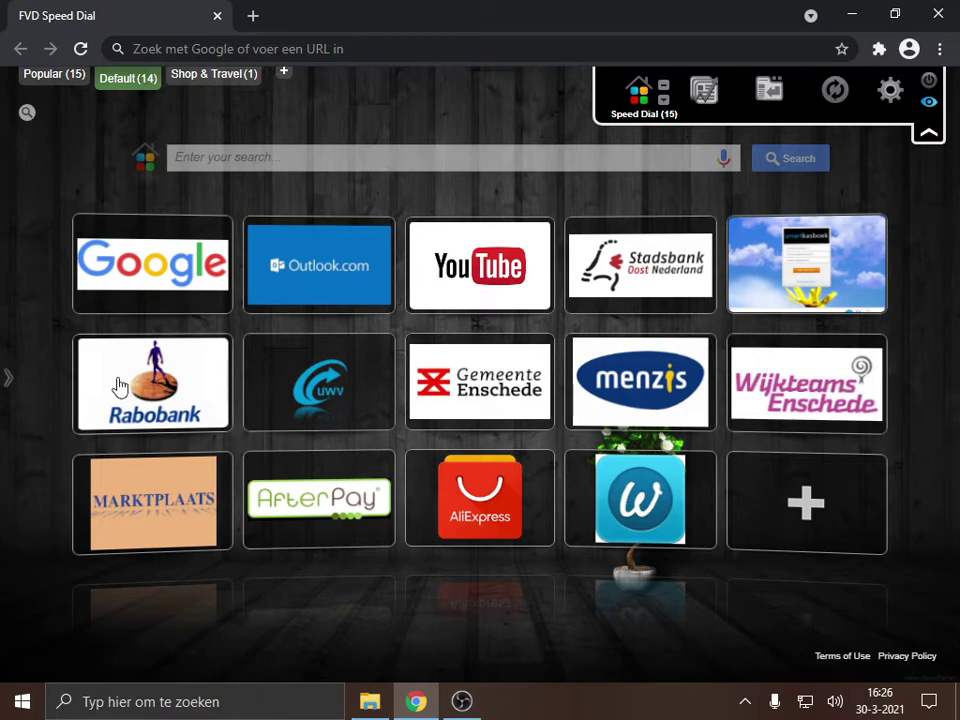
left_click(141, 514)
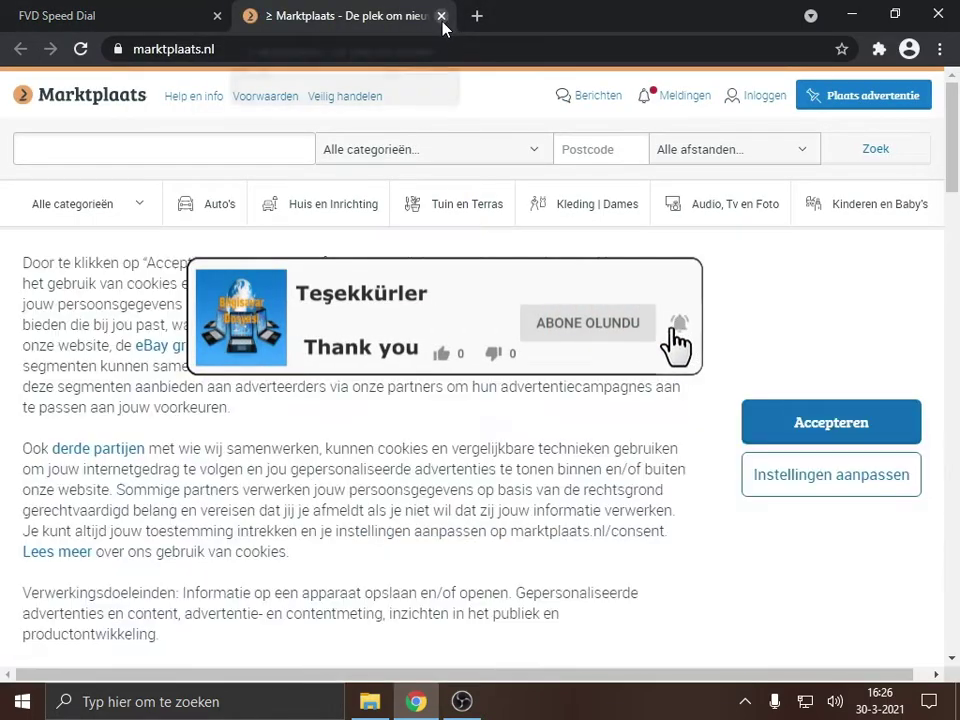
left_click(793, 424)
left_click(441, 16)
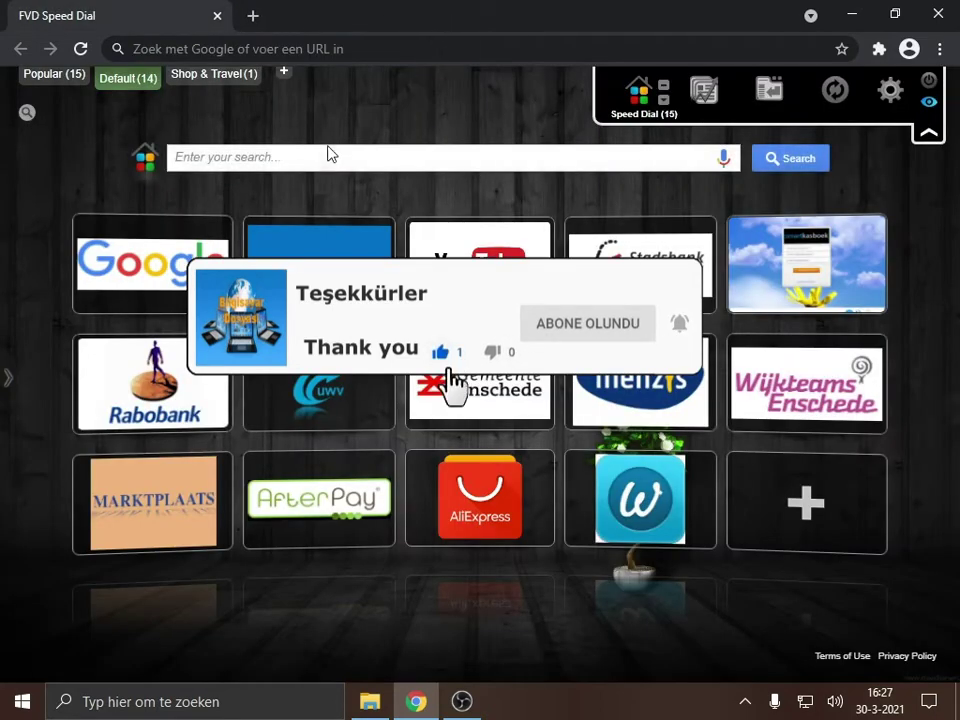
Search Google for "sabiinden", view the sahibinden.com result and close its tab.
left_click(166, 278)
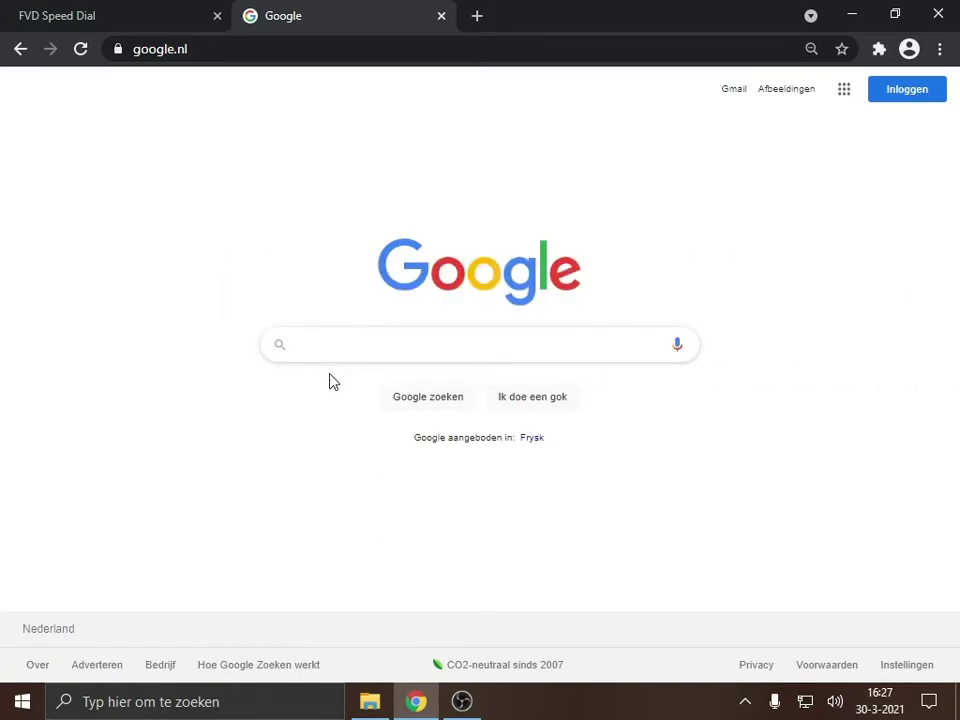
type("sab")
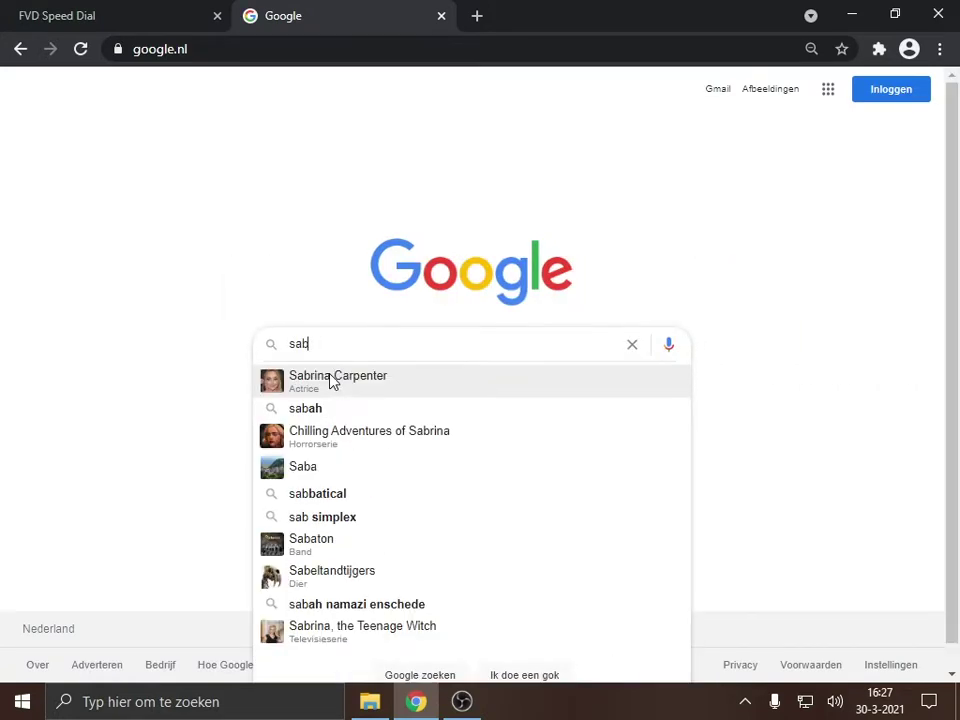
type("iinden")
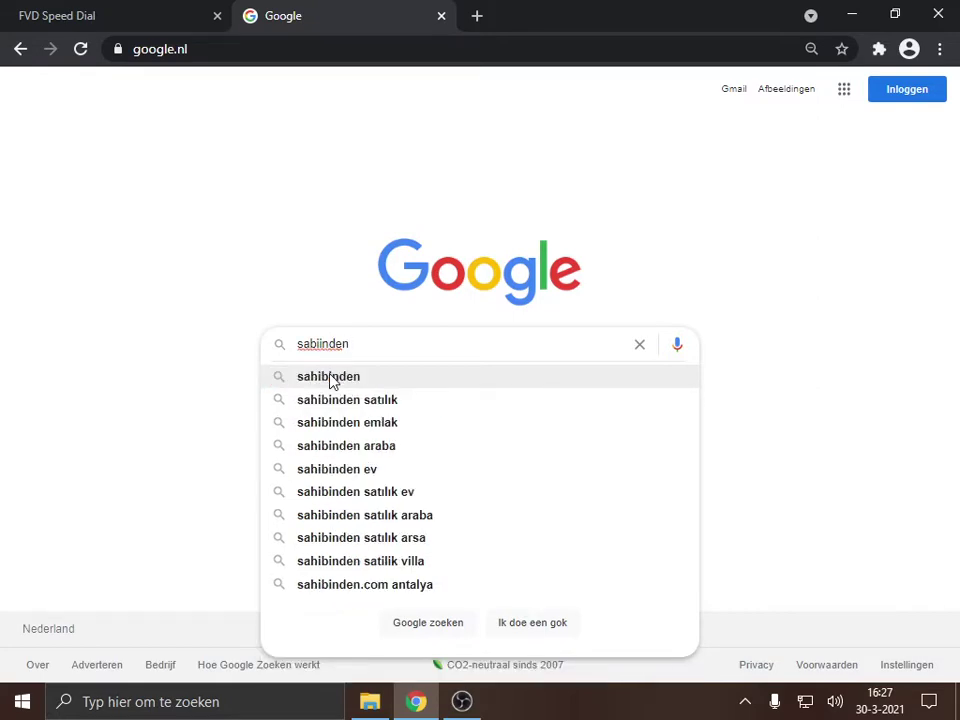
key("Return")
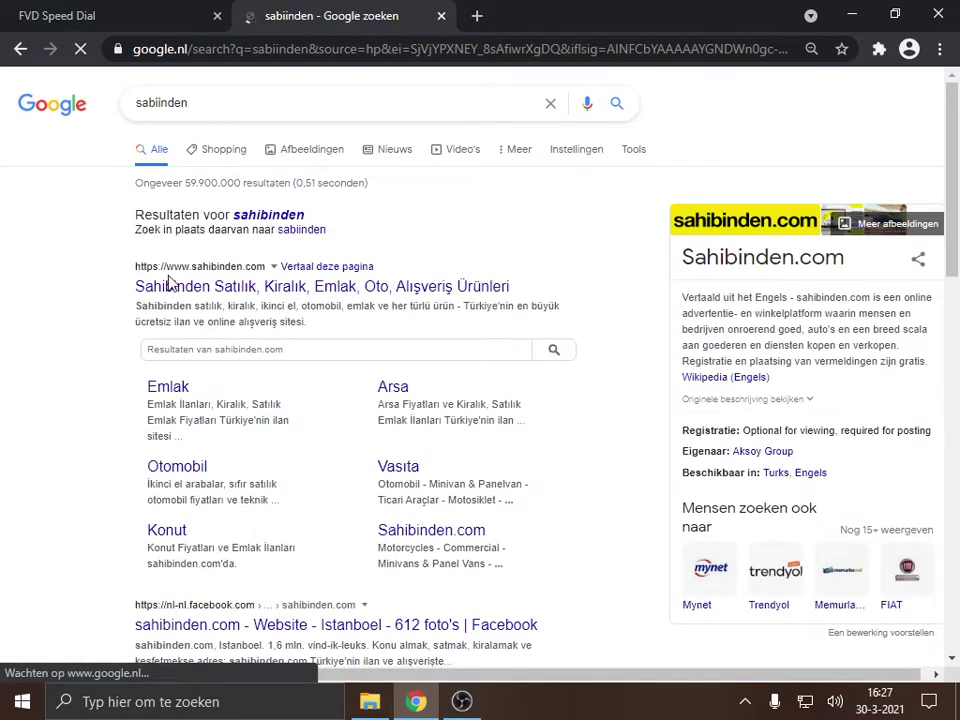
left_click(205, 289)
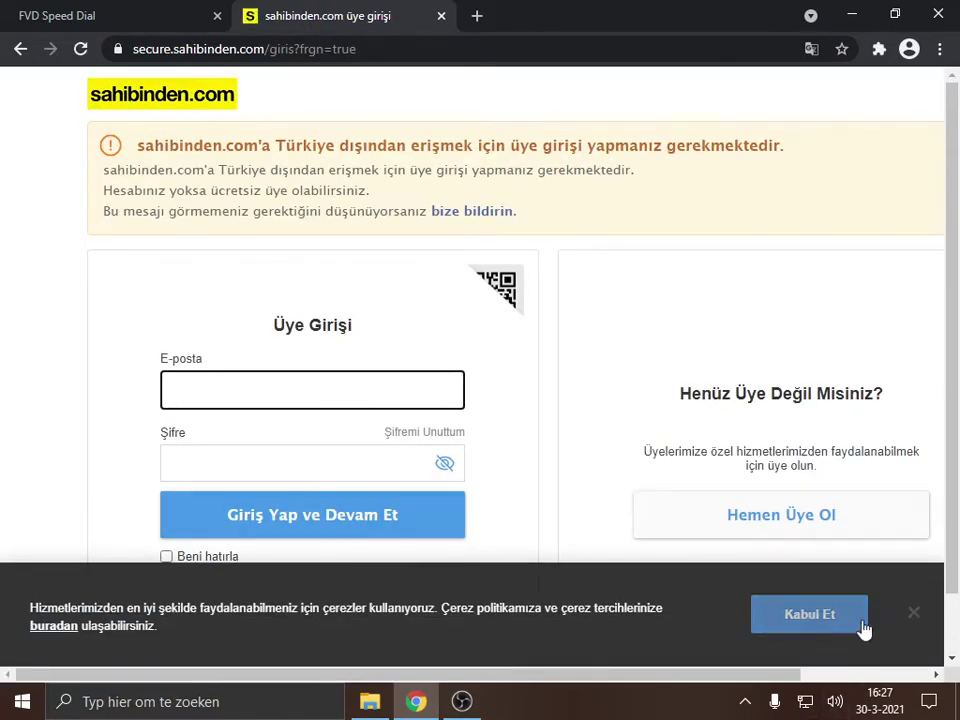
key("ctrl+w")
Open Google from the speed dial and load the copied dosya.tc link for movavi_photo_editor_6.7.1.rar in its tab.
left_click(150, 270)
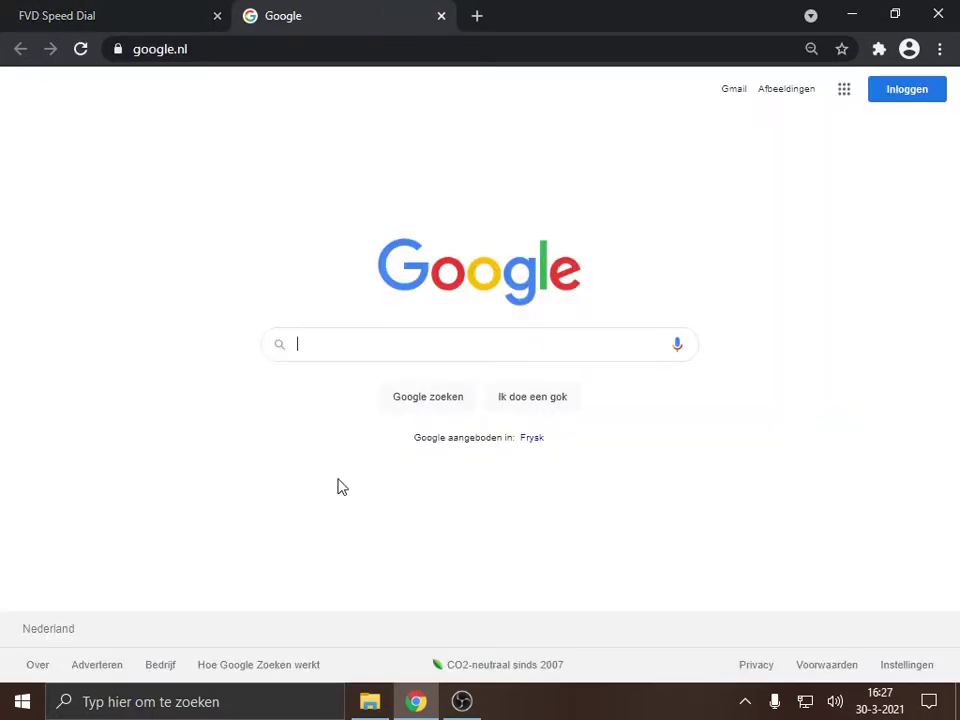
double_click(147, 47)
left_click(150, 47)
double_click(156, 47)
triple_click(160, 49)
right_click(160, 49)
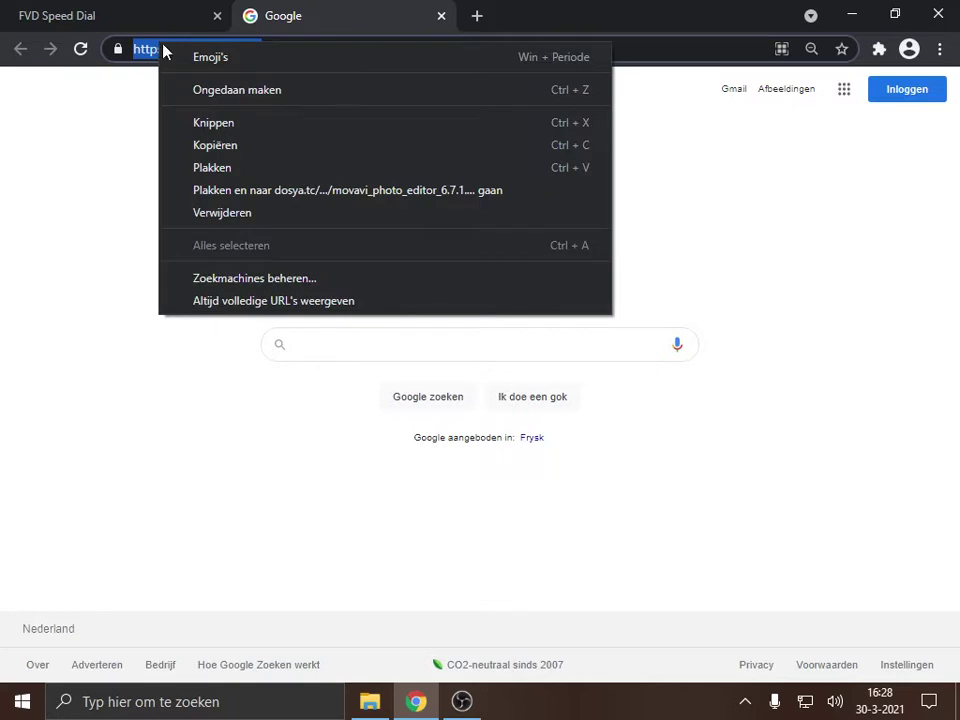
left_click(214, 166)
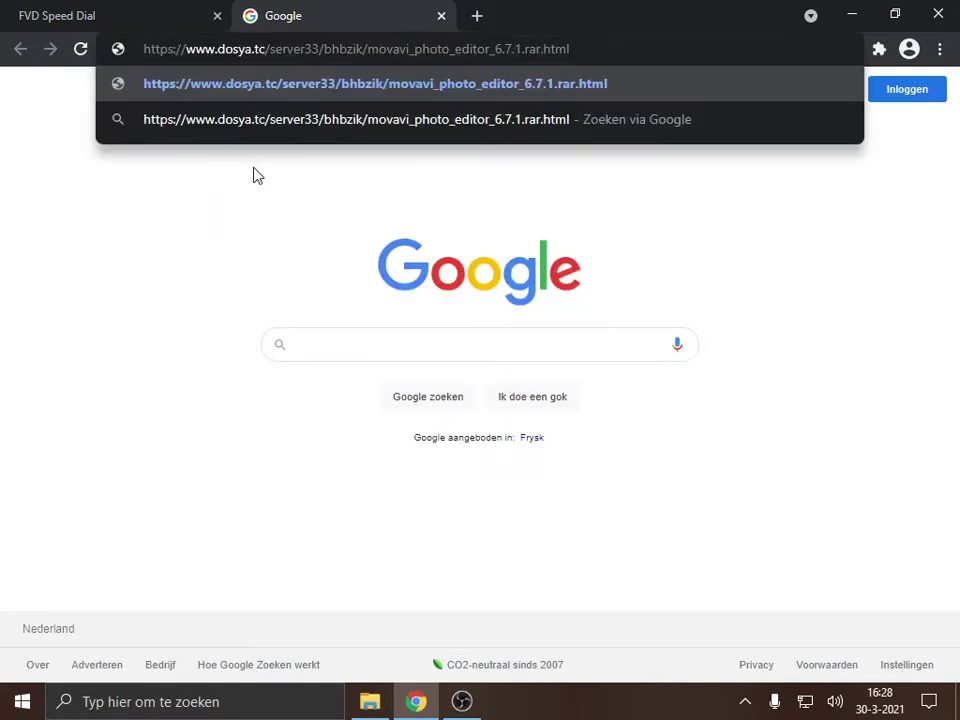
key("Return")
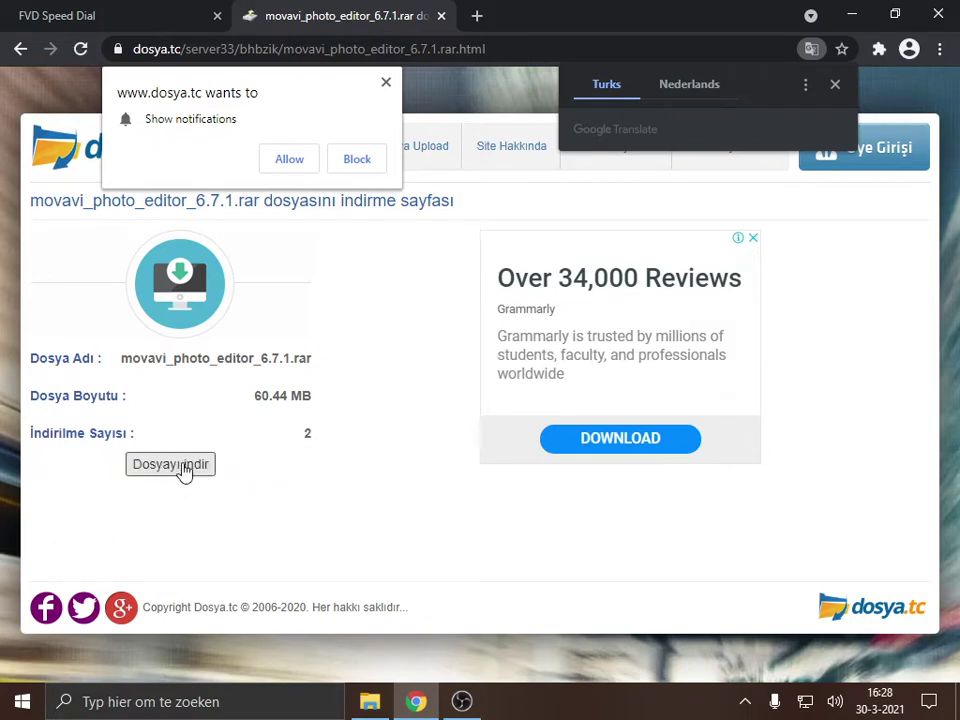
Download movavi_photo_editor_6.7.1.rar, closing the pop-up advertising tab and dismissing the dosya.tc notification request.
left_click(185, 470)
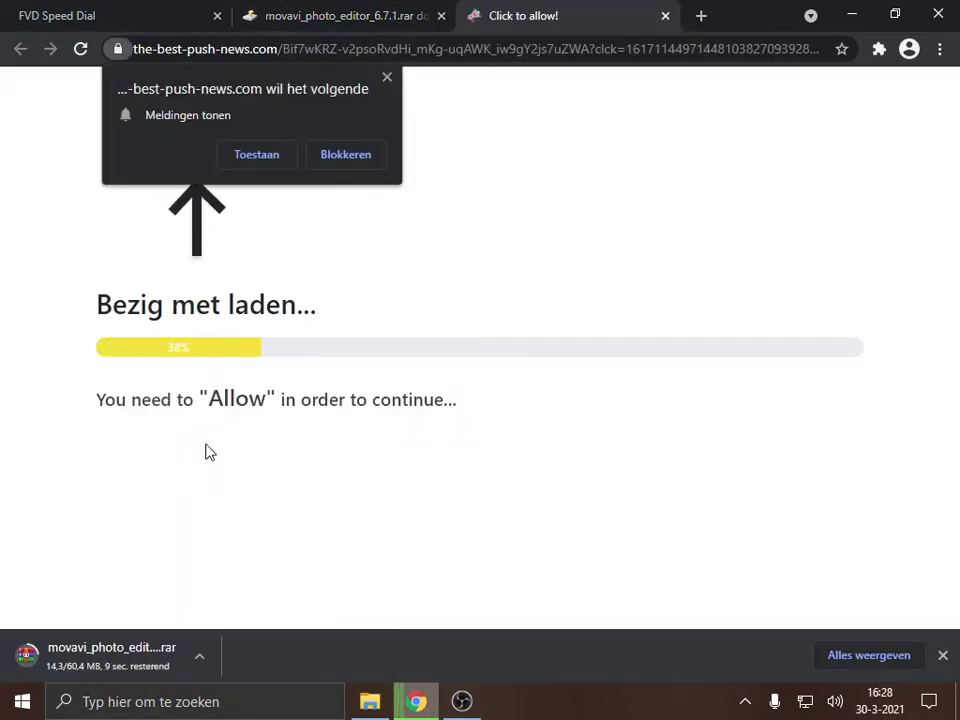
left_click(664, 15)
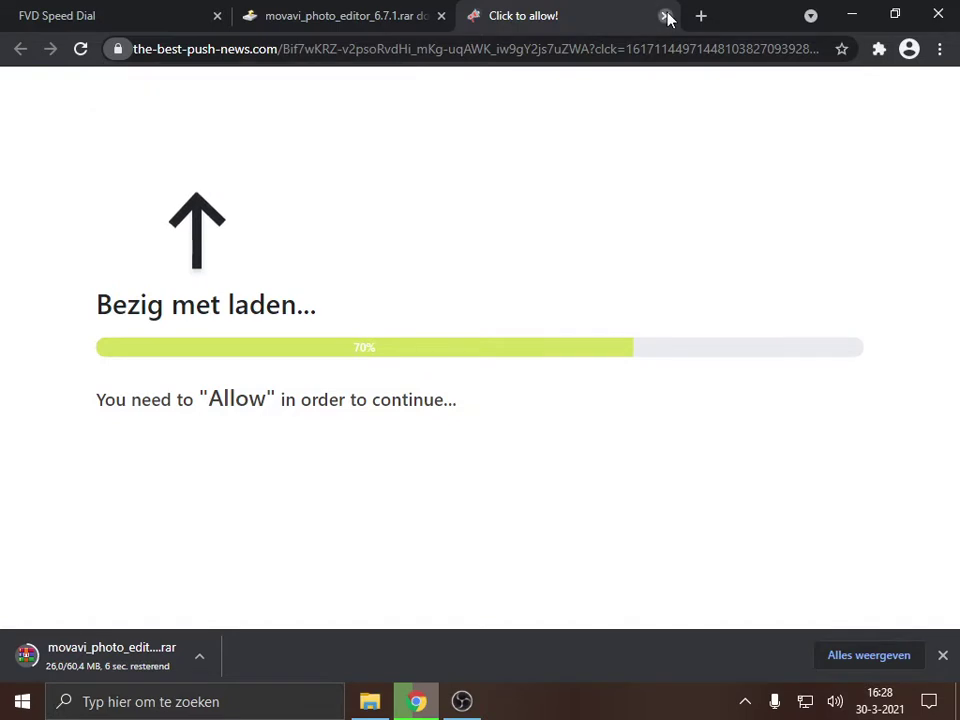
left_click(664, 15)
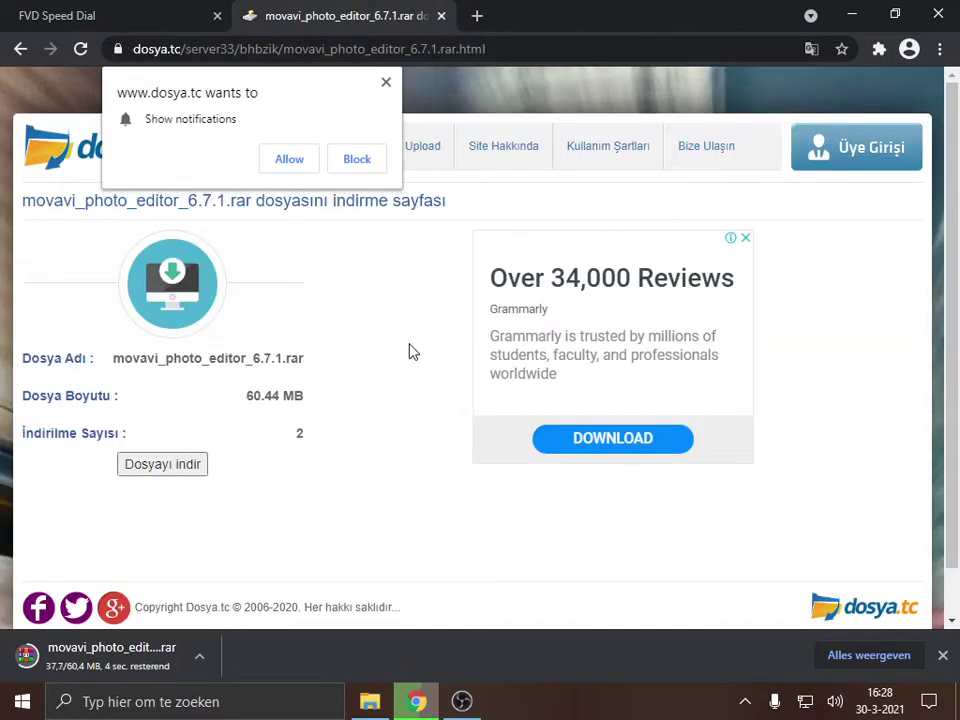
left_click(386, 84)
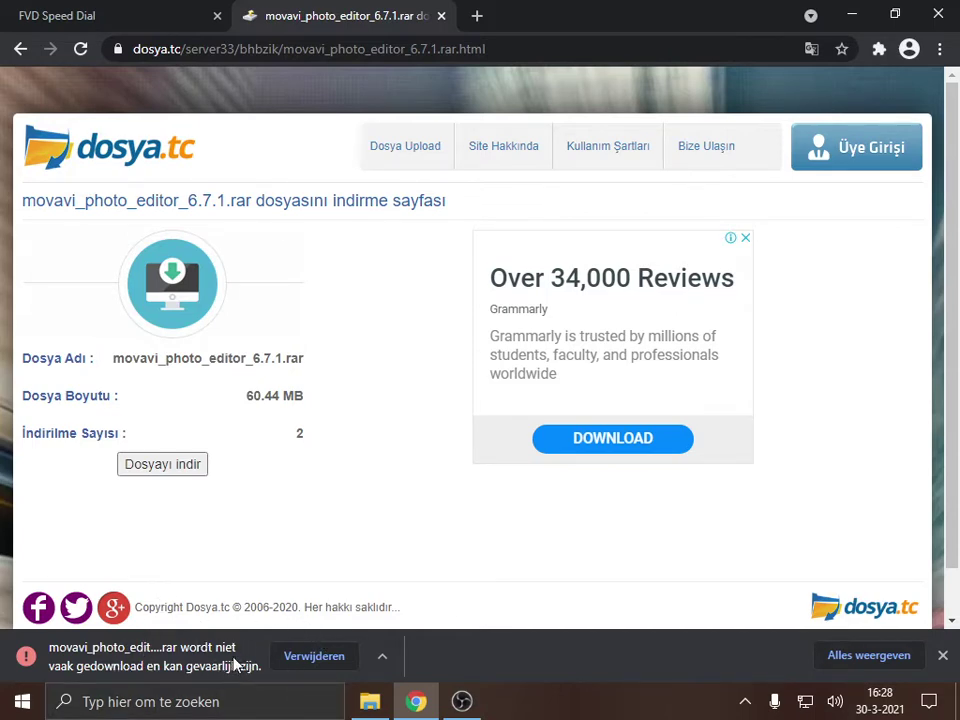
left_click(417, 703)
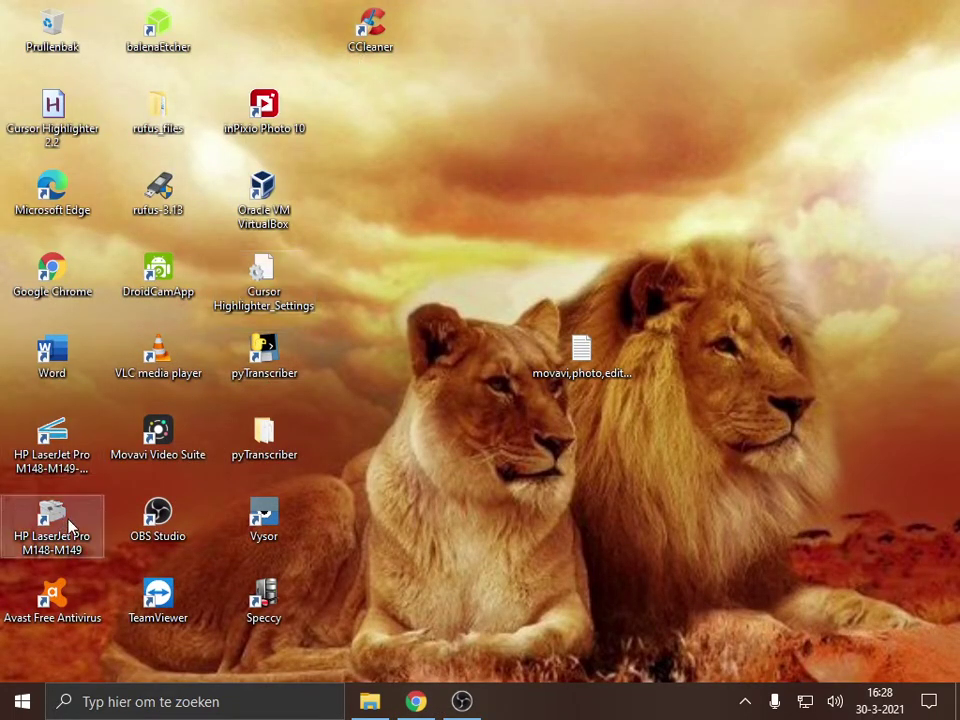
left_click(416, 701)
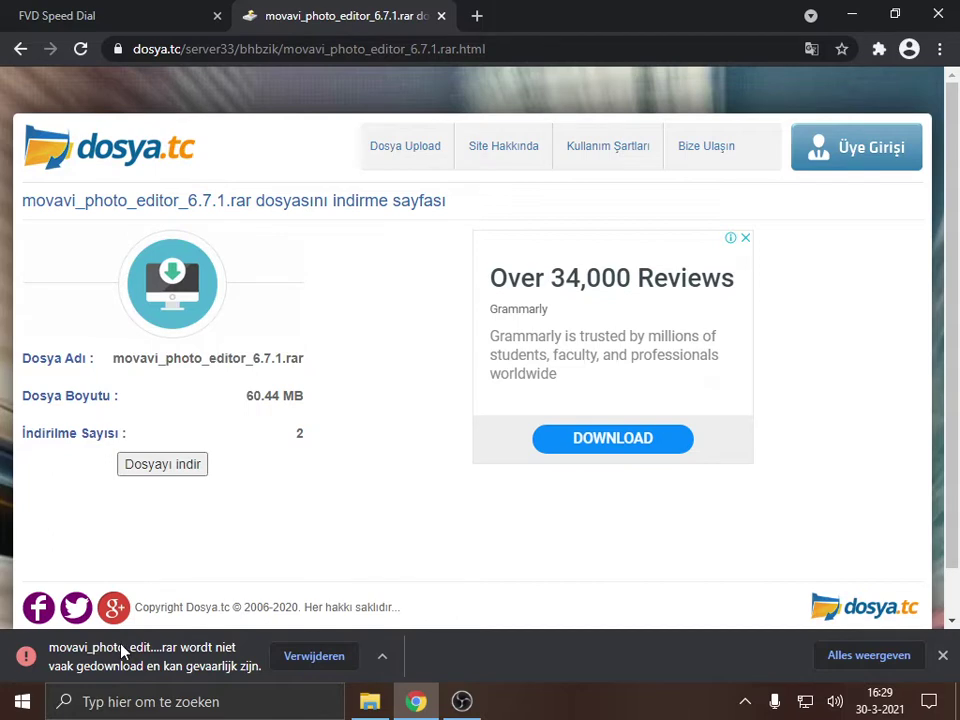
Keep the flagged movavi_photo_editor_6.7.1.rar download, check the downloads list, close its tab and minimise Chrome.
left_click(383, 660)
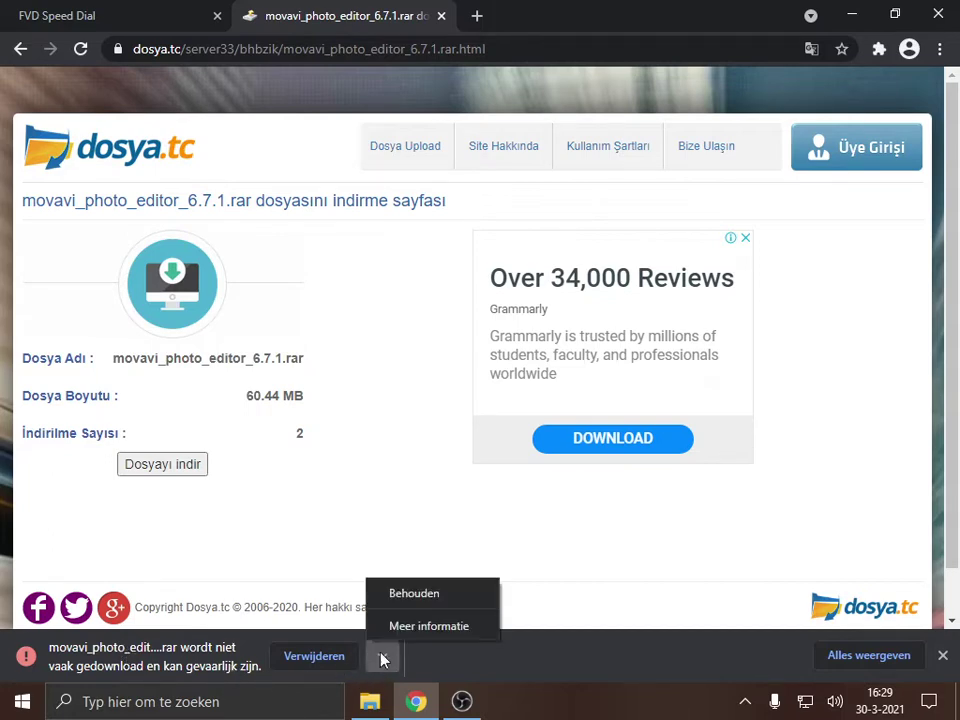
left_click(415, 595)
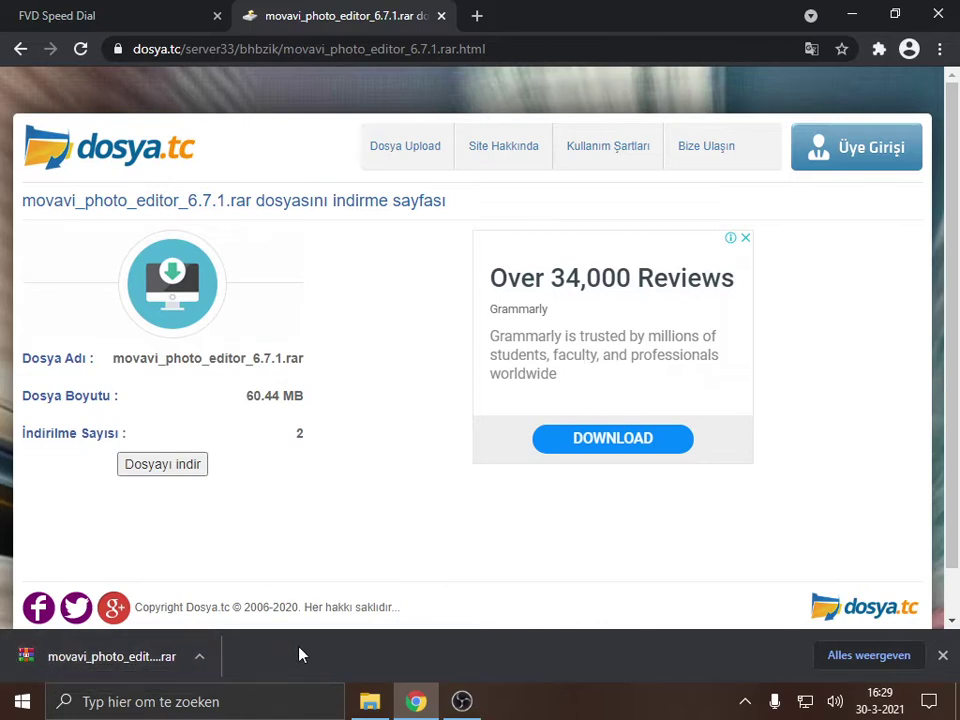
left_click(897, 656)
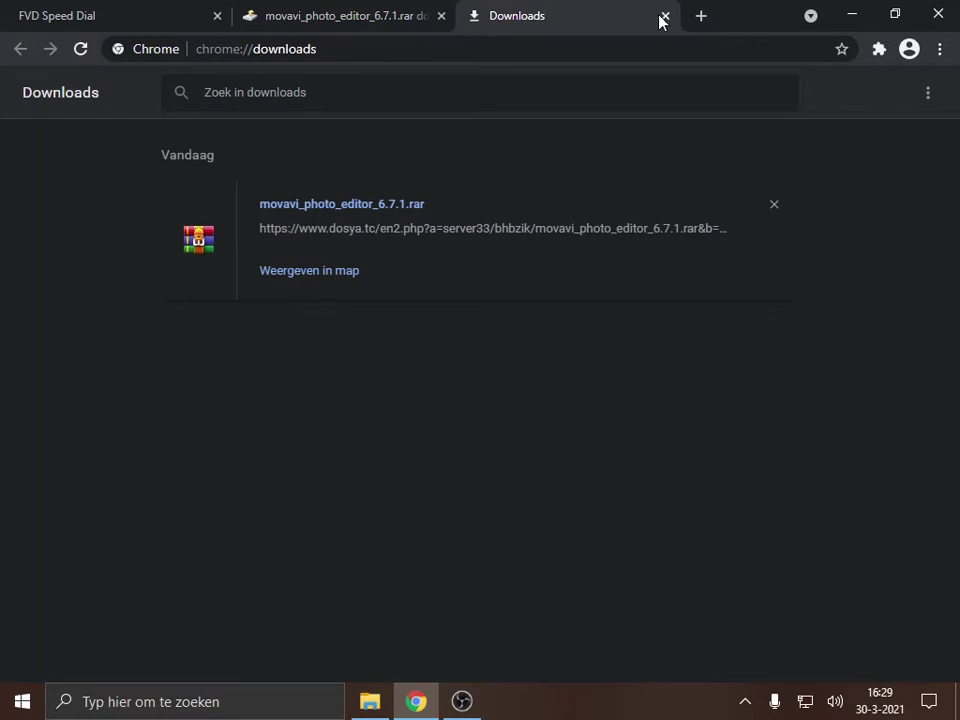
left_click(775, 212)
left_click(666, 16)
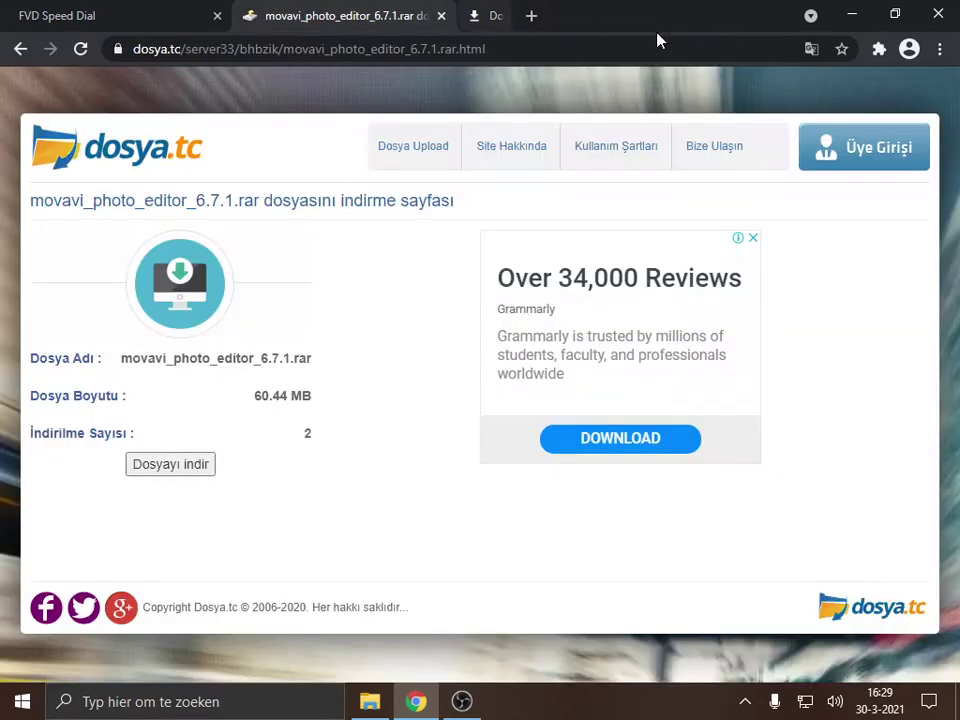
left_click(416, 701)
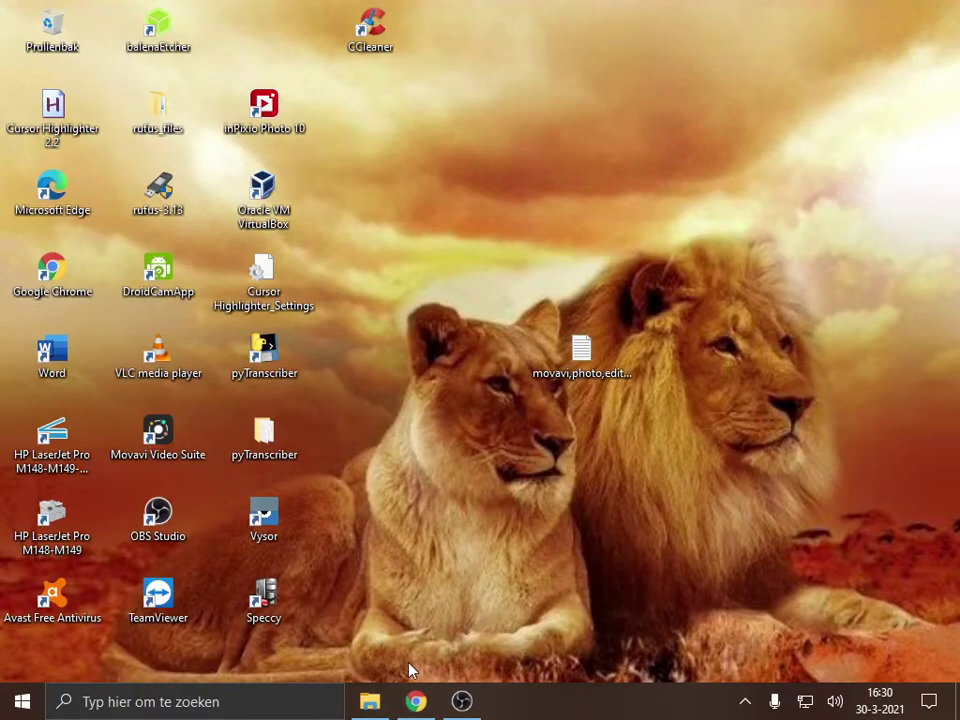
Extract the movavi_photo_editor_6.7.1 archive in place inside the Downloads folder in File Explorer.
left_click(370, 701)
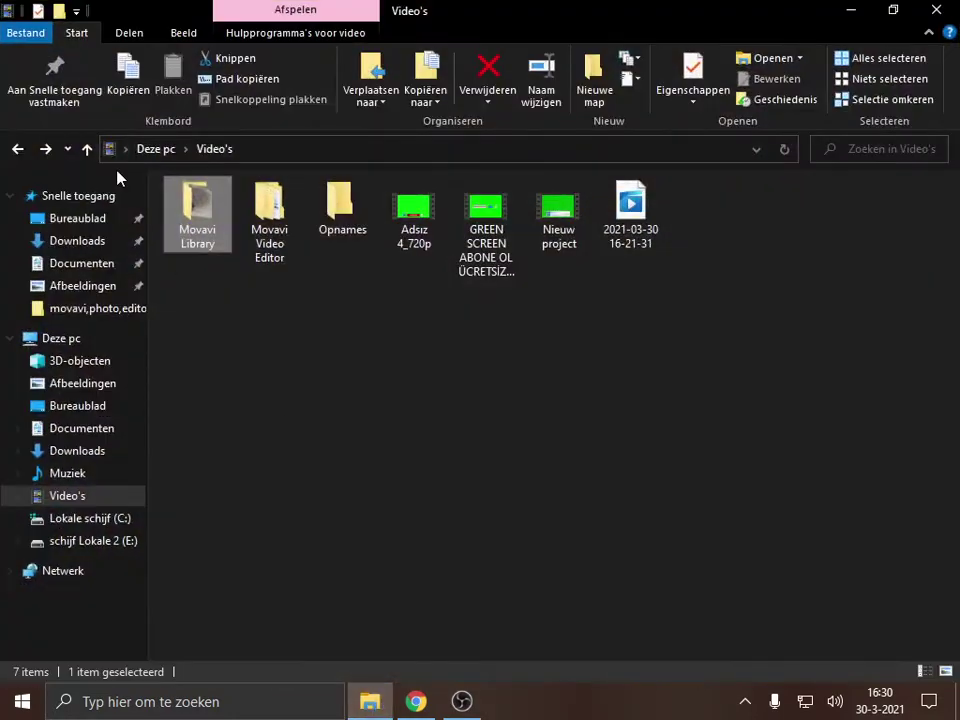
left_click(88, 245)
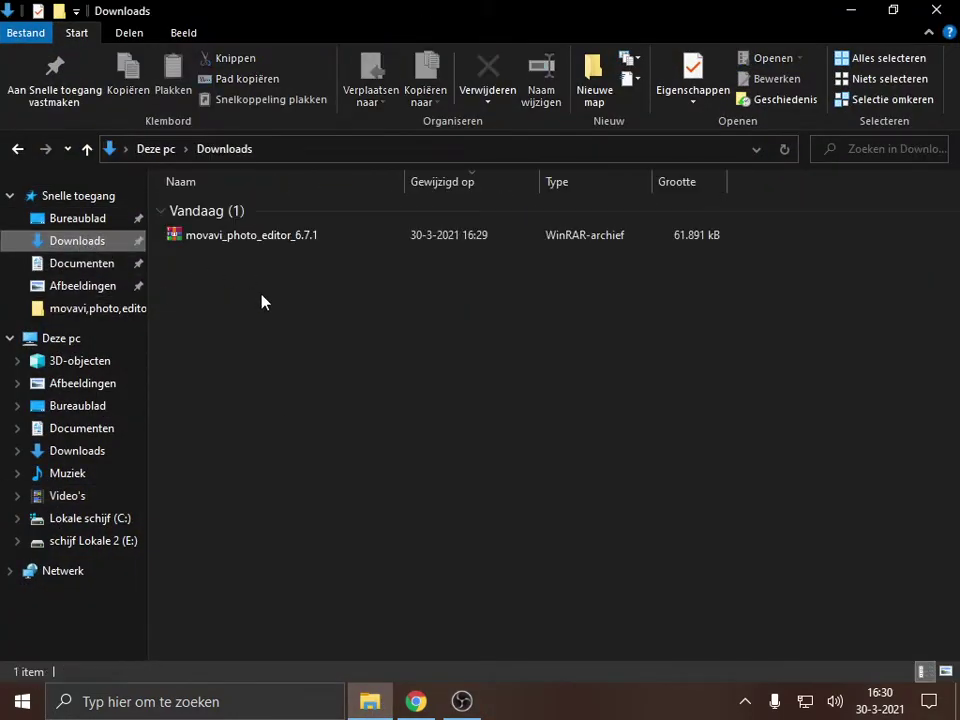
right_click(252, 242)
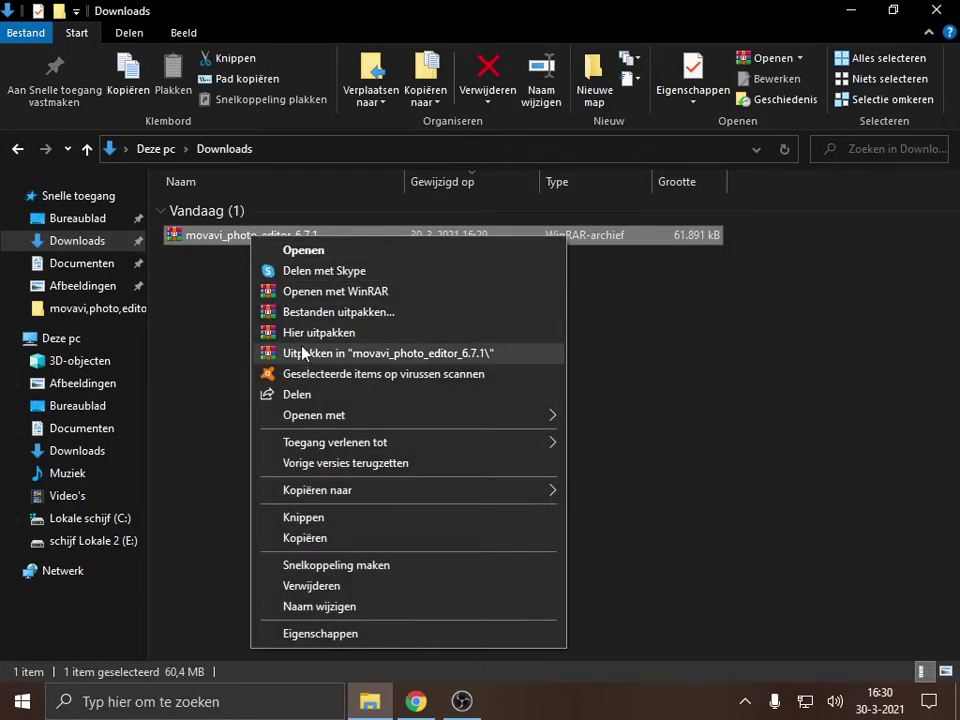
left_click(307, 338)
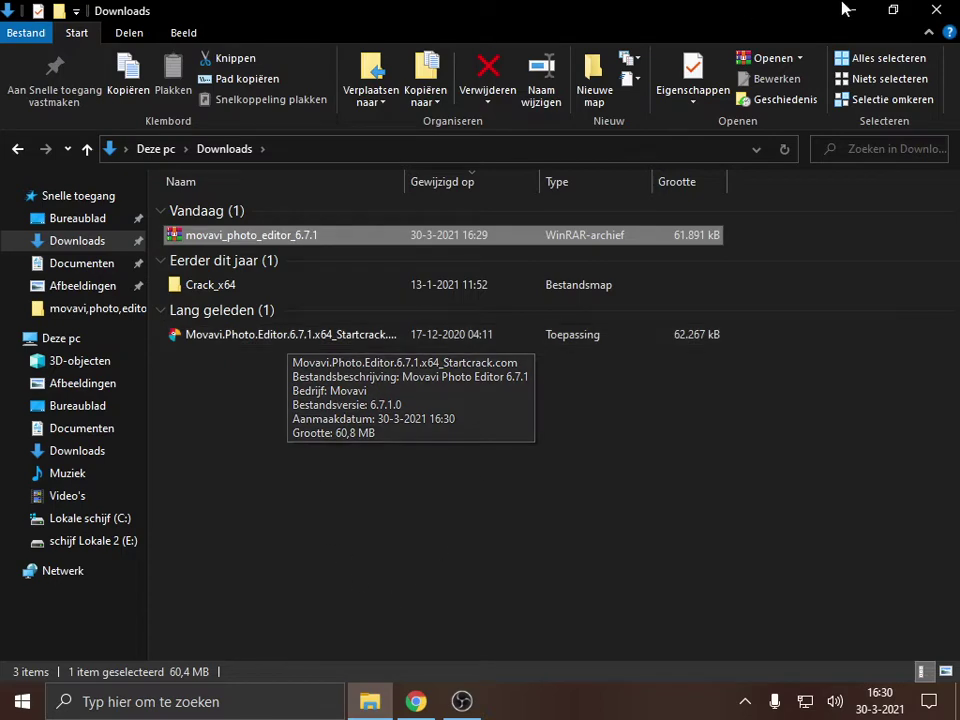
Restore the Downloads window to a smaller size, move it beside the desktop icons and inspect the extracted files.
left_click(893, 10)
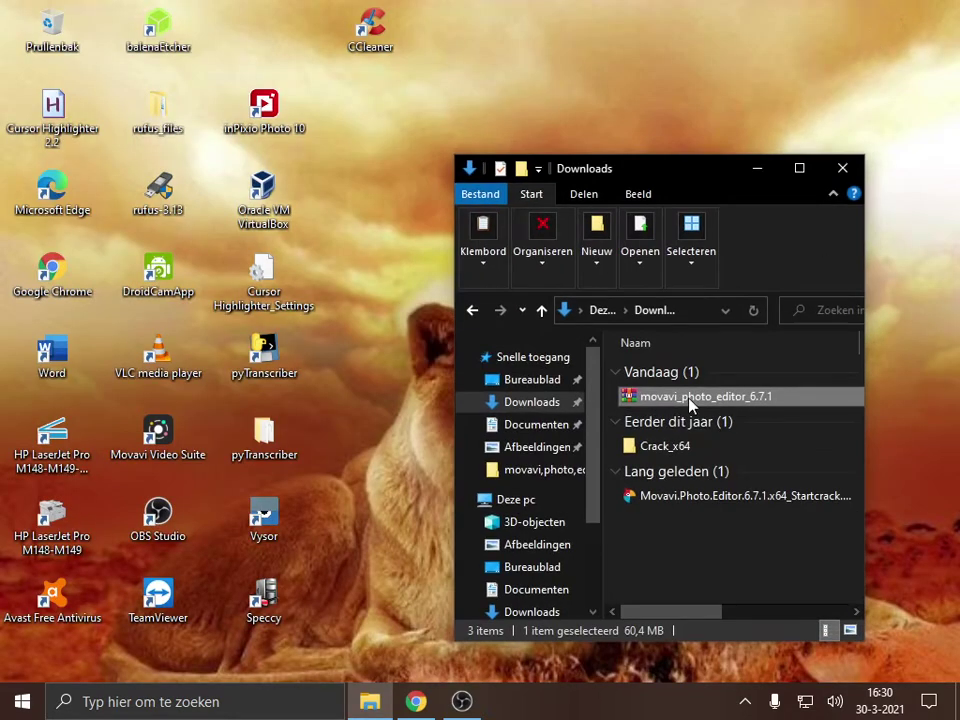
left_click_drag(710, 178, 788, 48)
mouse_move(756, 375)
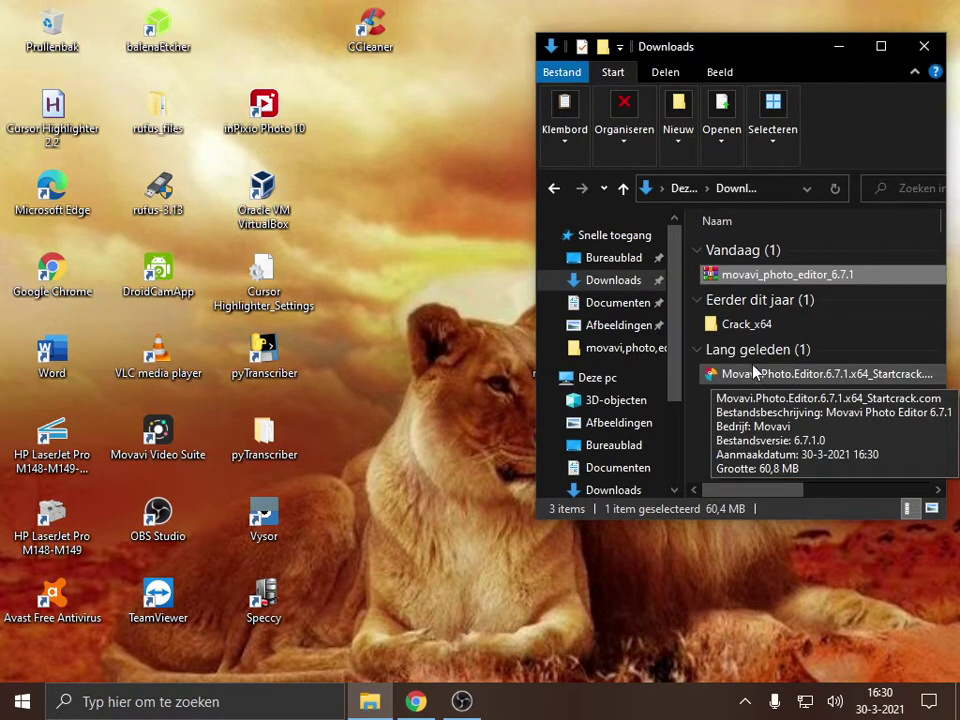
mouse_move(736, 326)
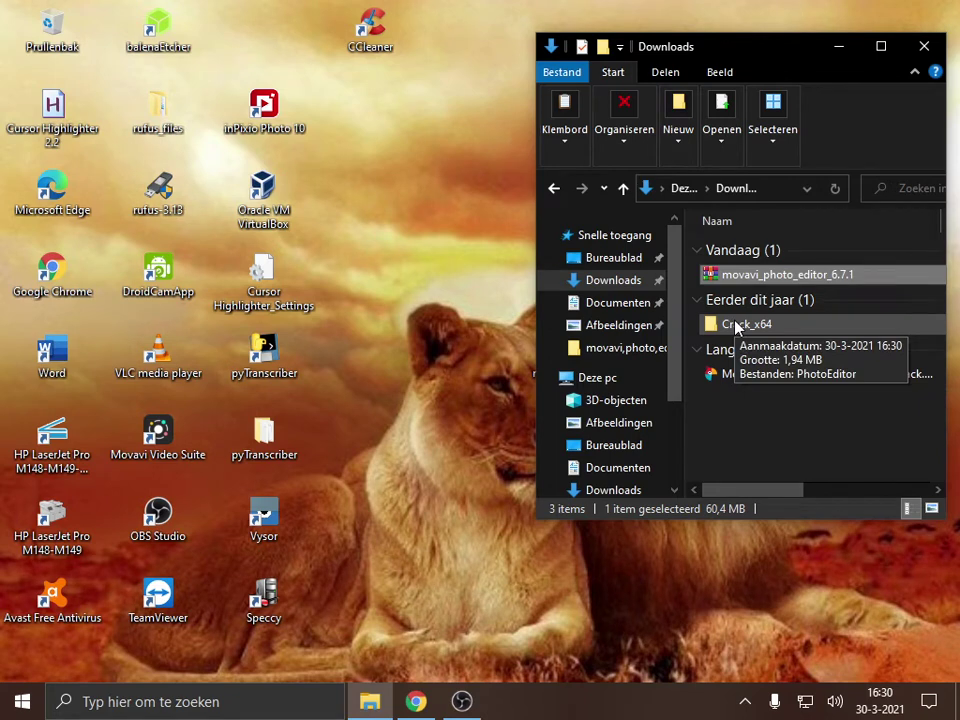
Run the extracted Movavi Photo Editor 6.7.1 installer, accept the licence agreement, install it and exit without starting the program.
double_click(746, 376)
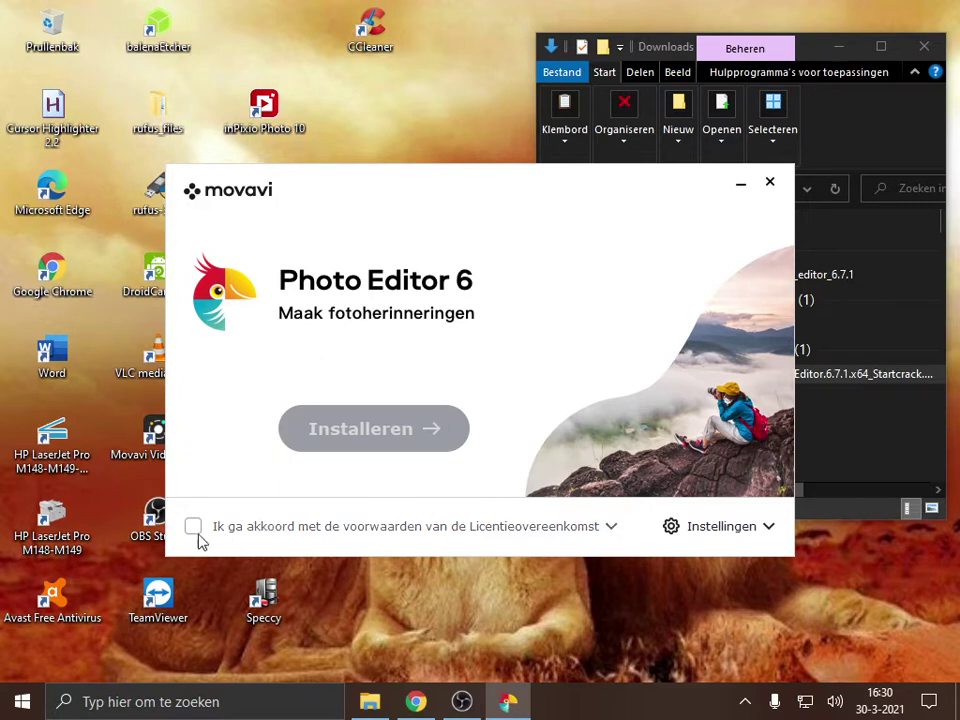
left_click(195, 526)
left_click(384, 430)
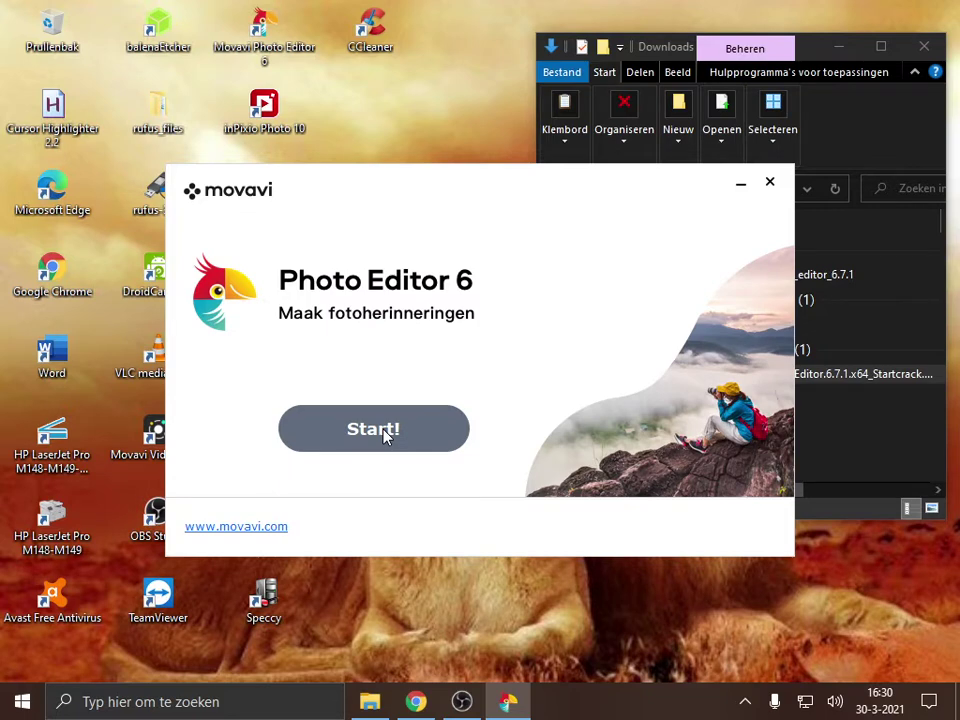
left_click(770, 184)
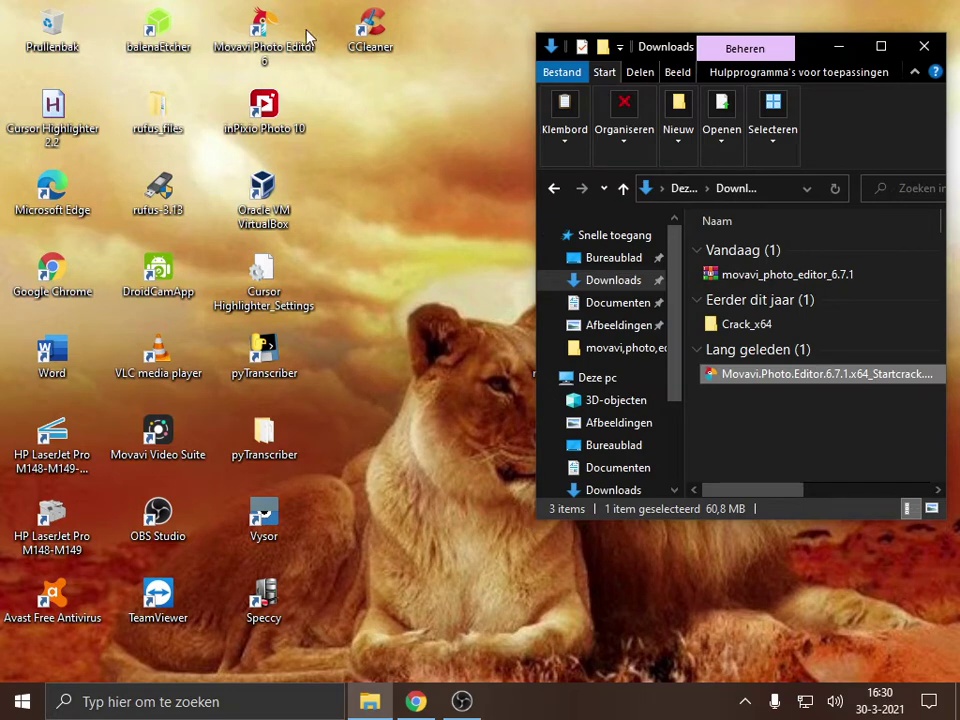
Launch Movavi Photo Editor 6 from the desktop, closing the thank-you-for-installing web page and minimising Chrome.
double_click(258, 42)
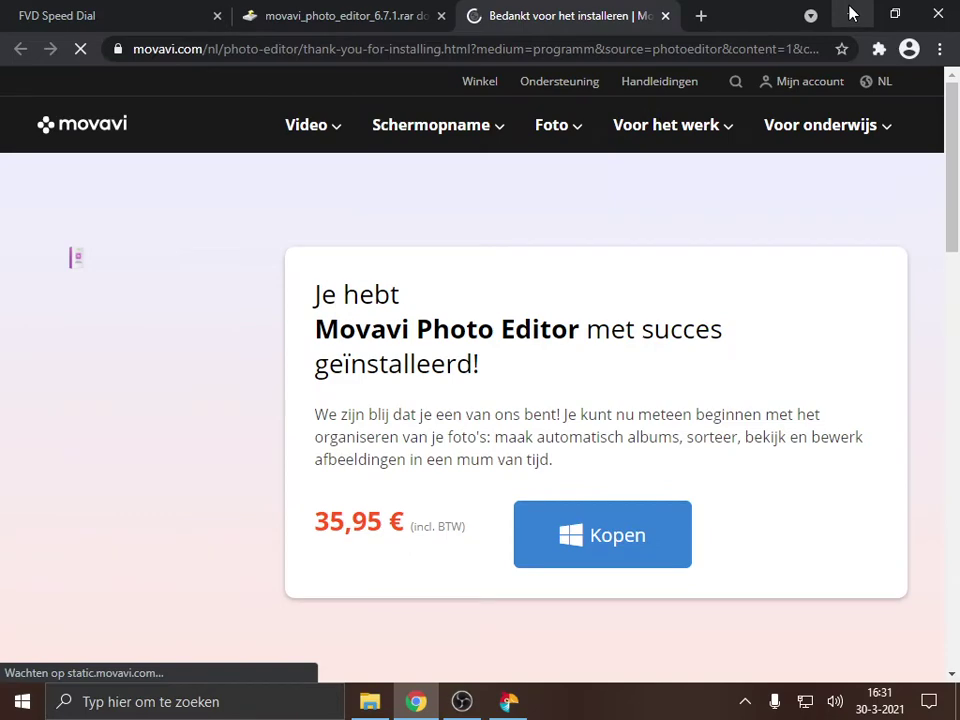
left_click(667, 16)
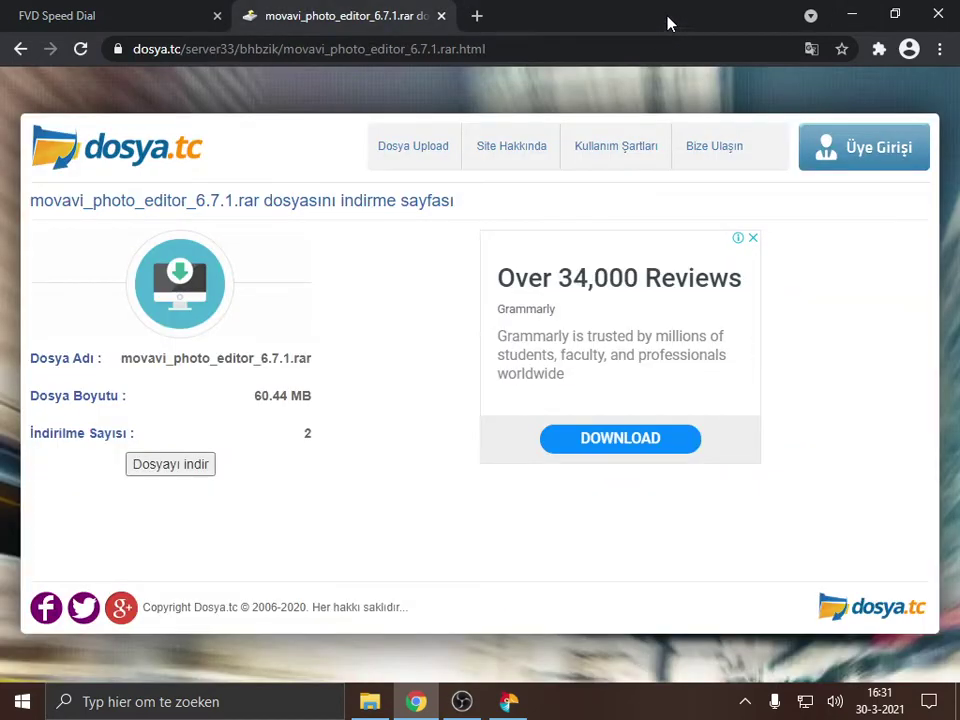
left_click(416, 701)
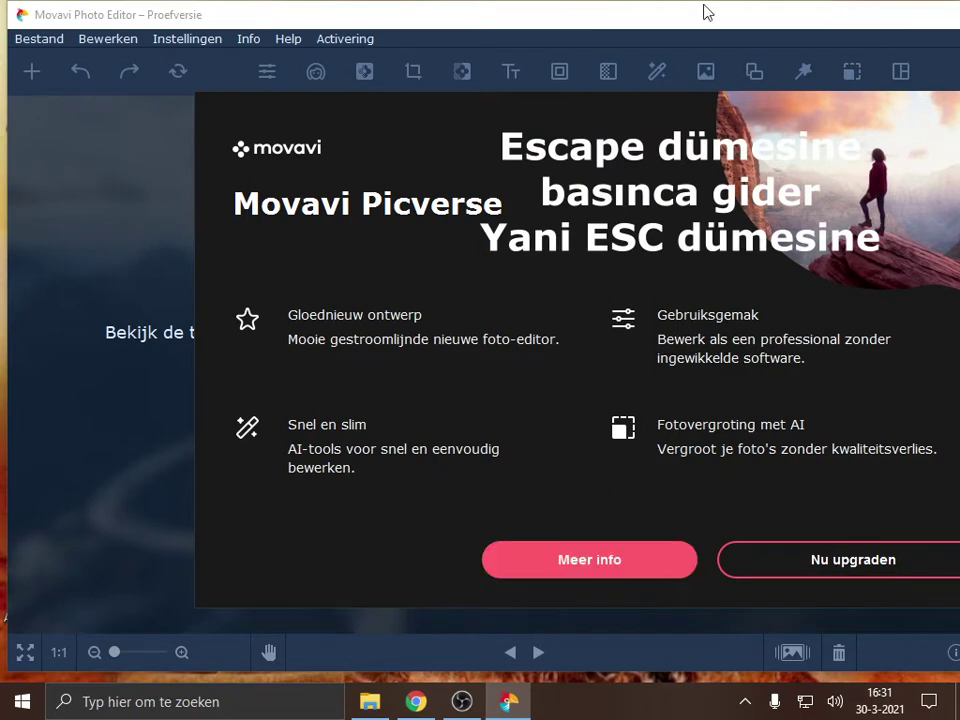
Dismiss the Movavi Picverse offer and maximise the Movavi Photo Editor window.
key("Escape")
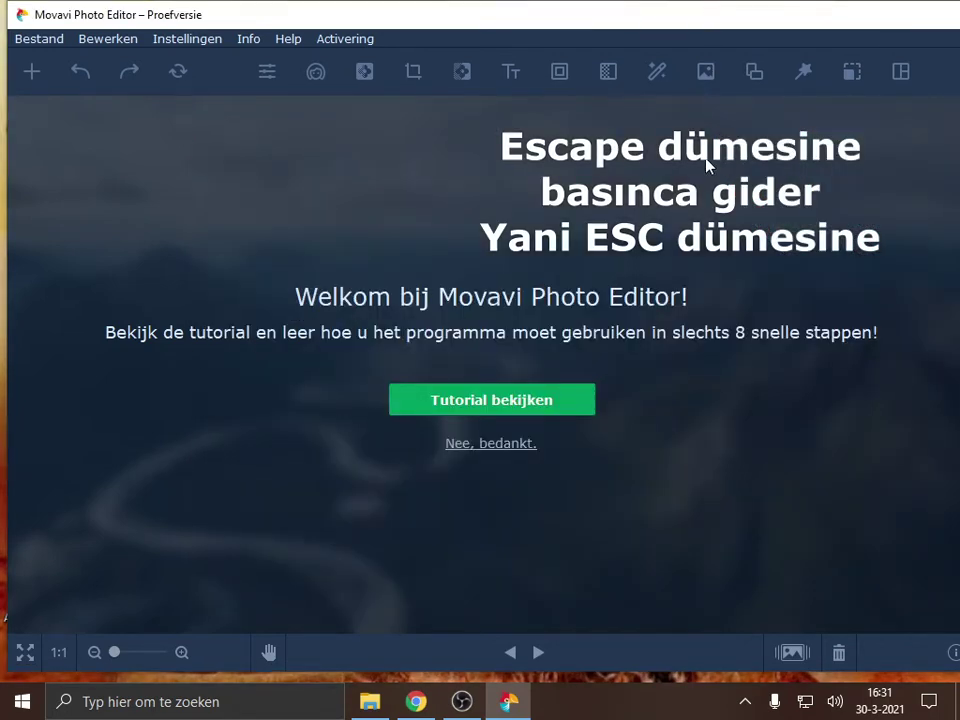
left_click_drag(754, 18, 485, 37)
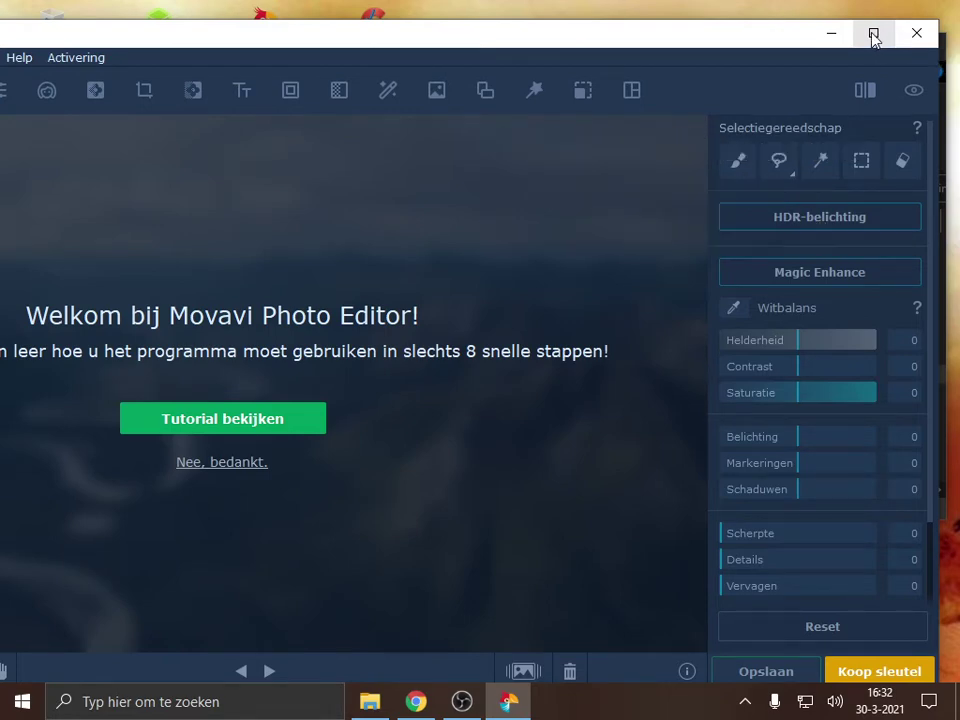
left_click(873, 37)
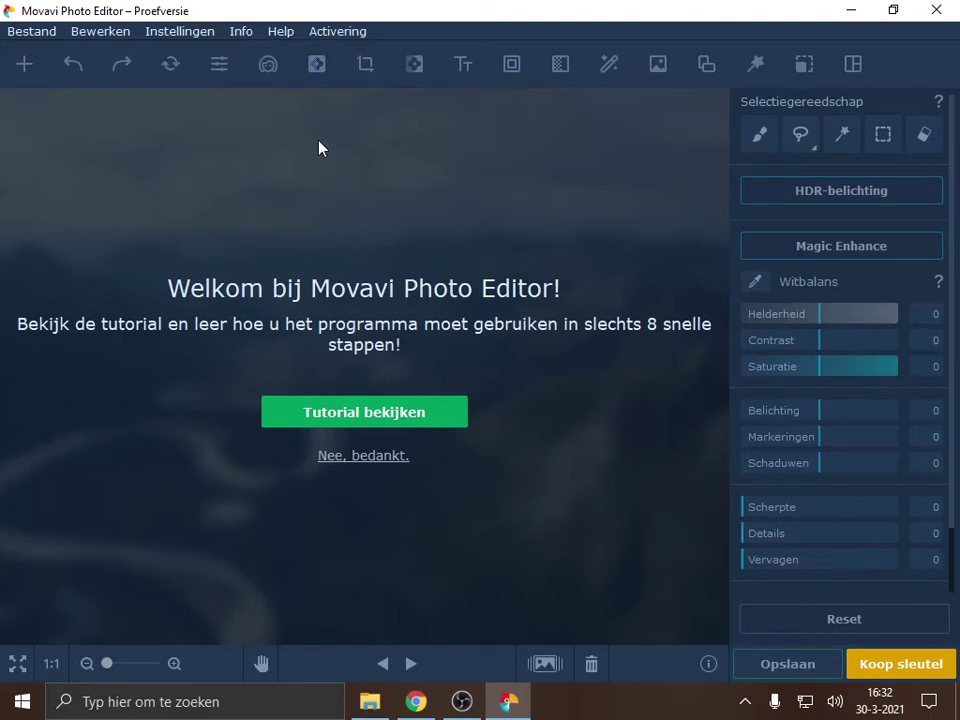
left_click(203, 33)
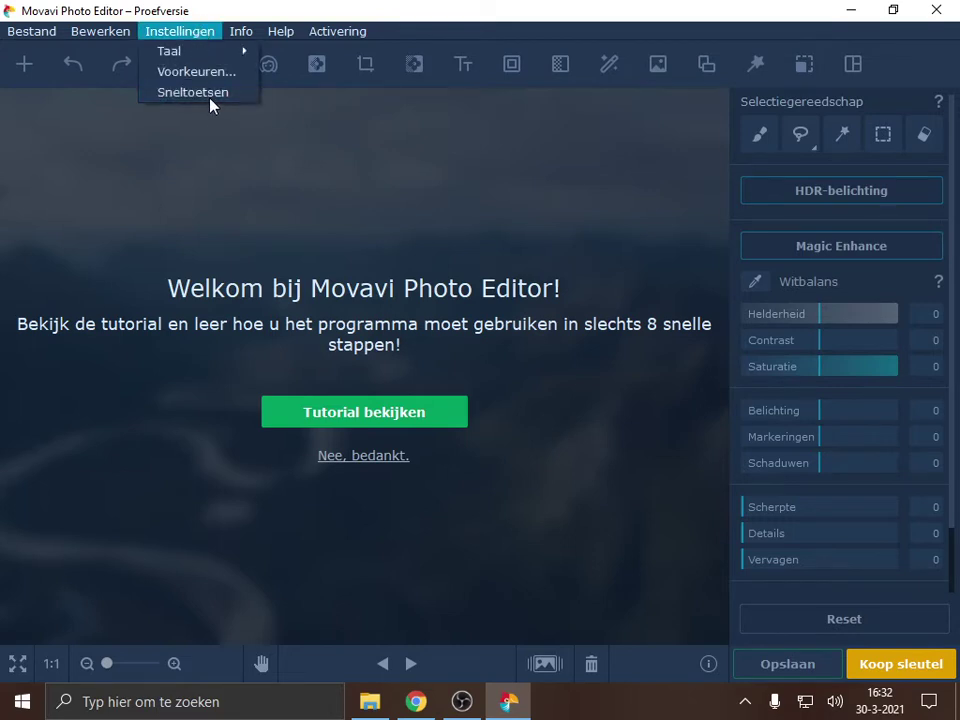
mouse_move(180, 58)
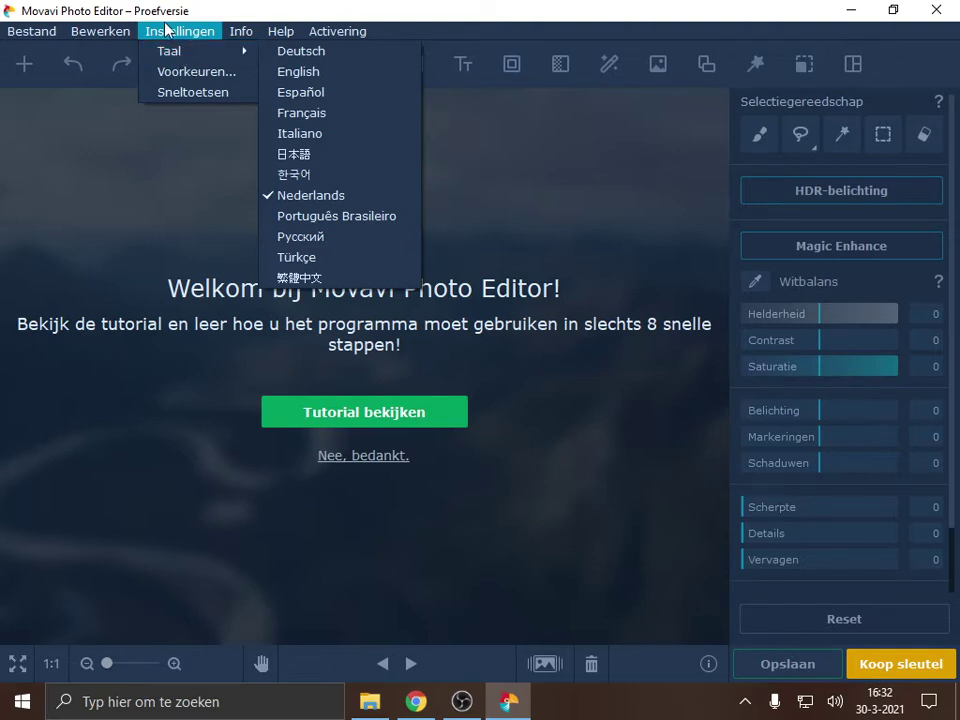
left_click(420, 703)
left_click(512, 706)
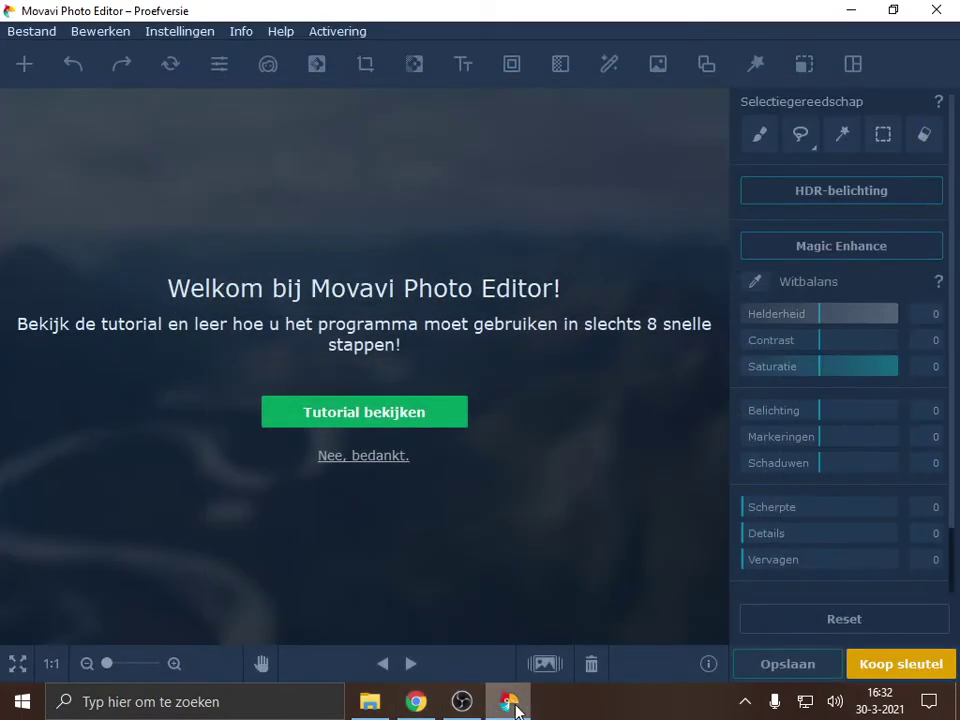
Start Cursor Highlighter 2.2 from the desktop and return to Movavi Photo Editor.
left_click(515, 704)
double_click(53, 105)
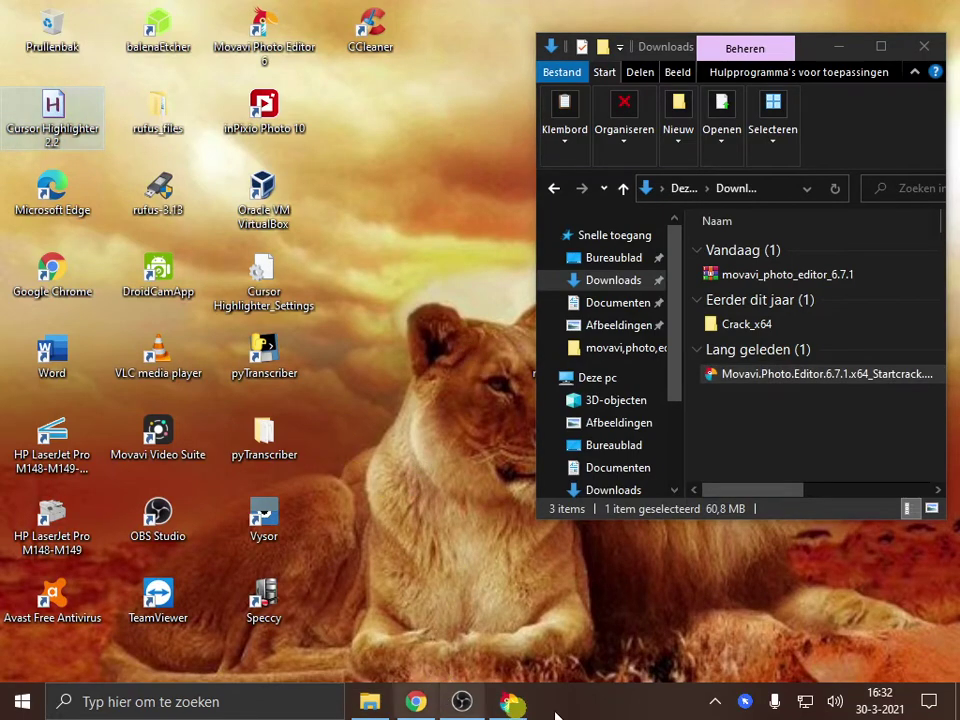
left_click(510, 704)
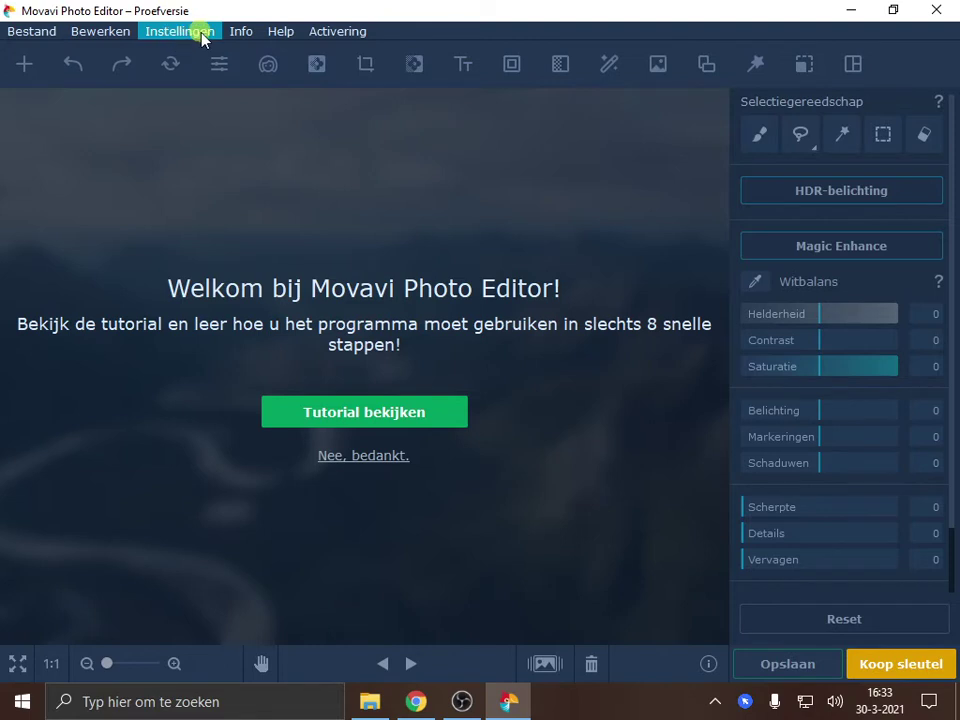
Try the Türkçe and Deutsch interface languages one after the other.
left_click(203, 38)
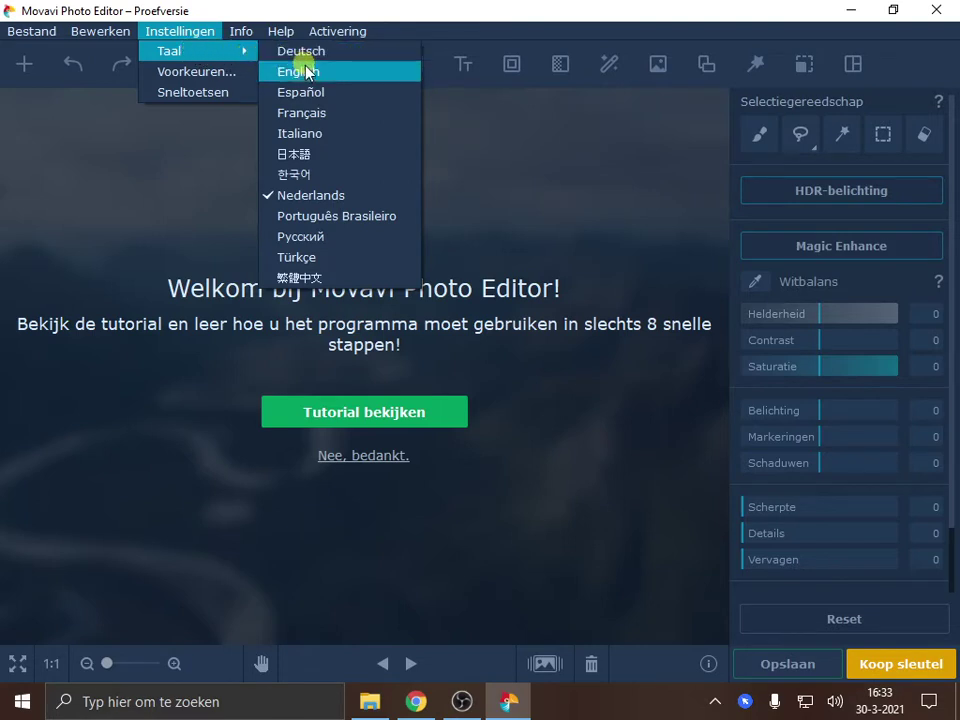
left_click(308, 262)
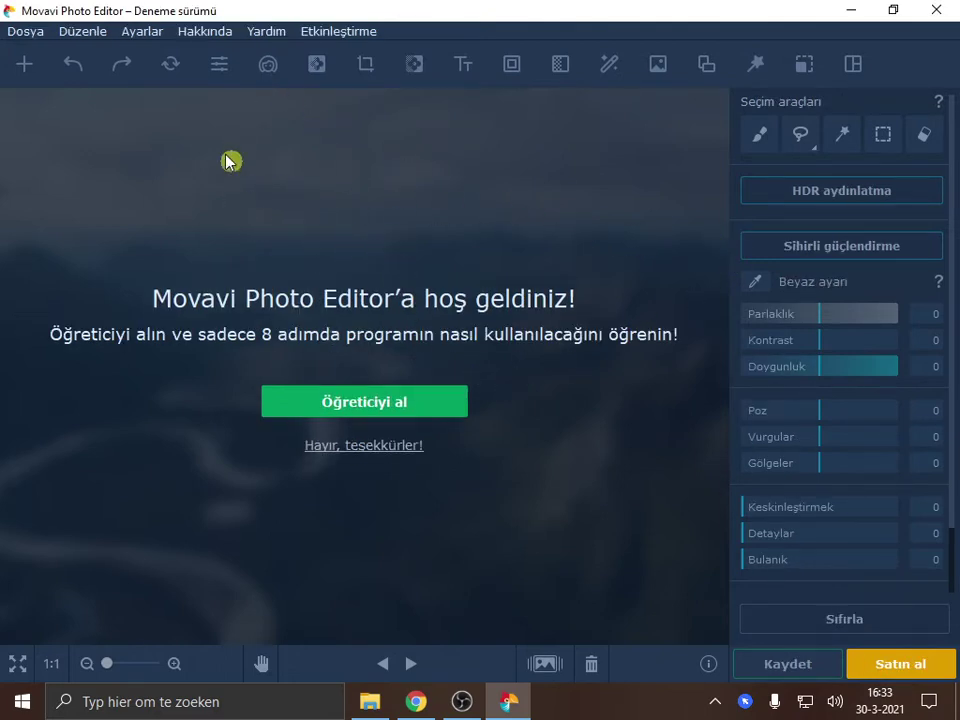
left_click(148, 32)
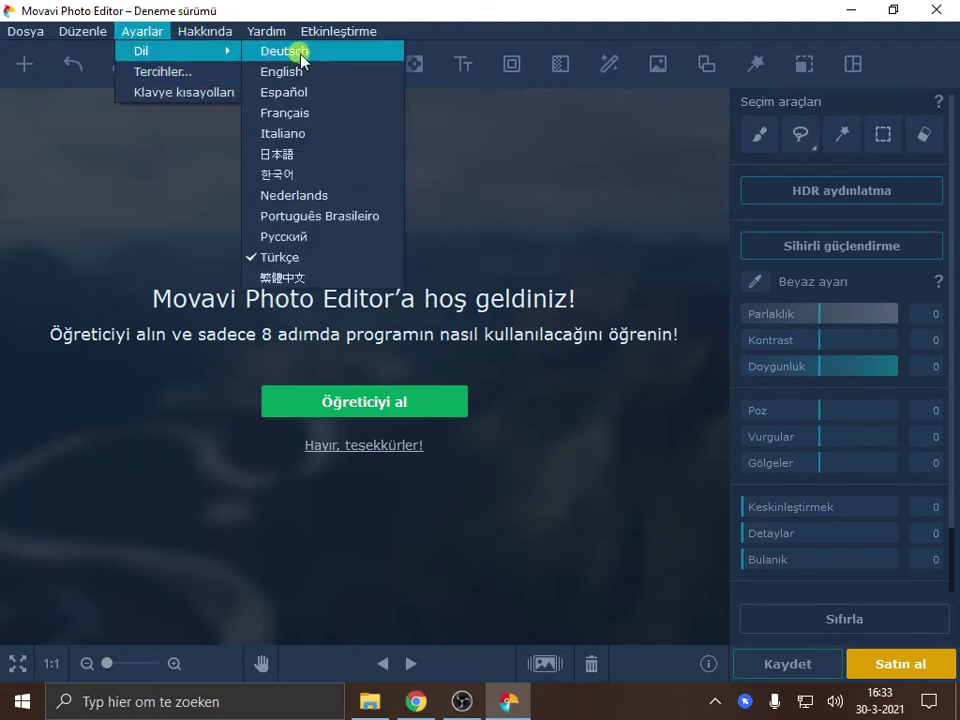
left_click(301, 56)
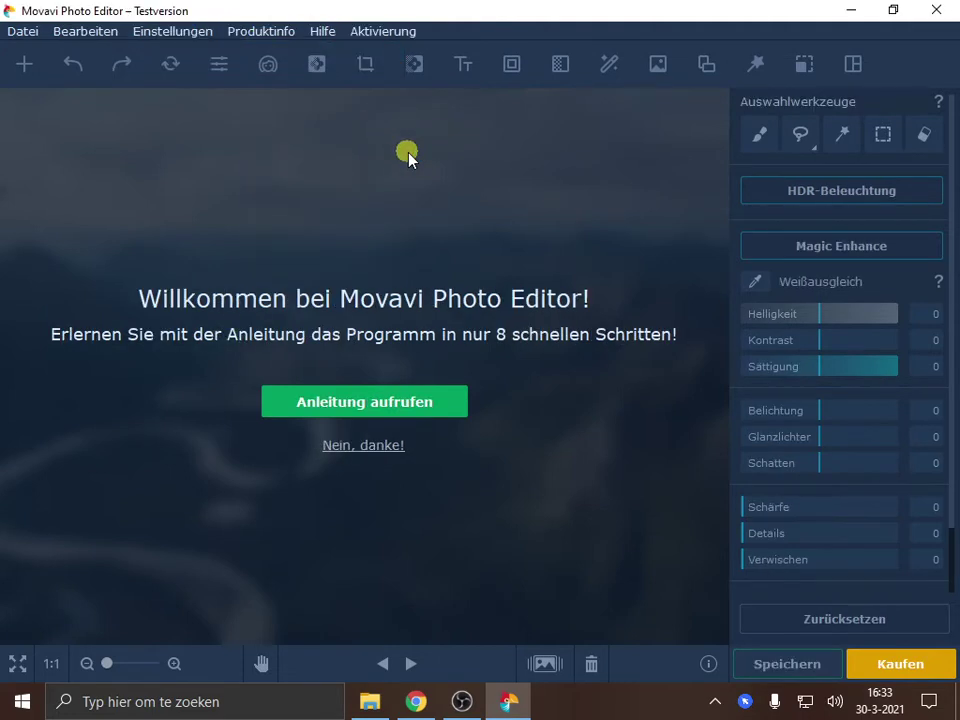
Set the interface language of Movavi Photo Editor to English.
left_click(165, 36)
mouse_move(155, 51)
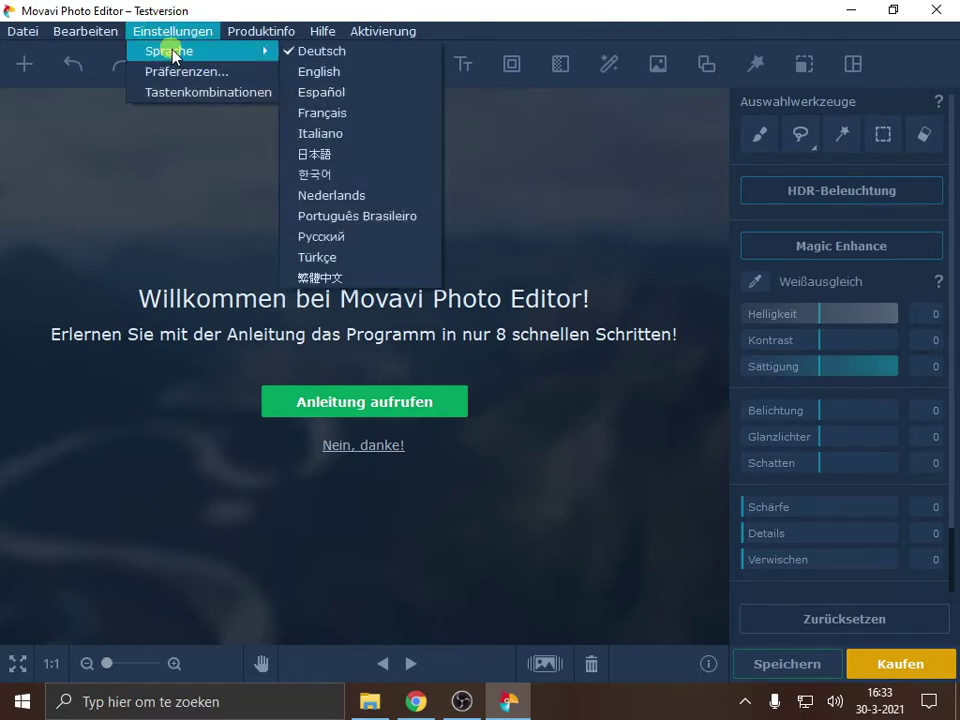
left_click(340, 72)
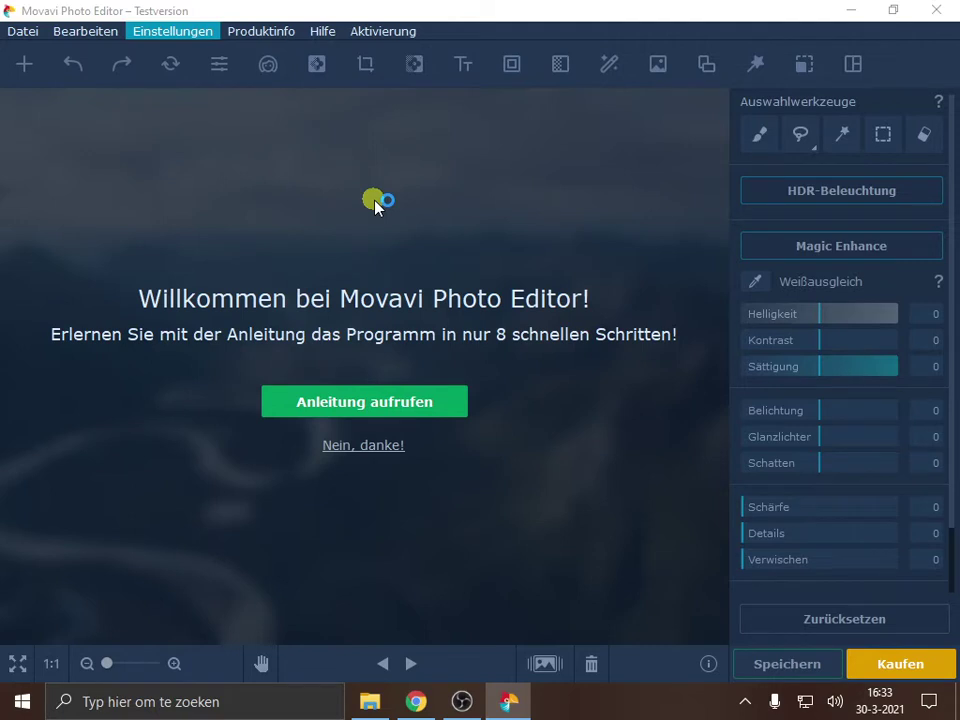
Set the interface language of Movavi Photo Editor to Türkçe.
left_click(160, 32)
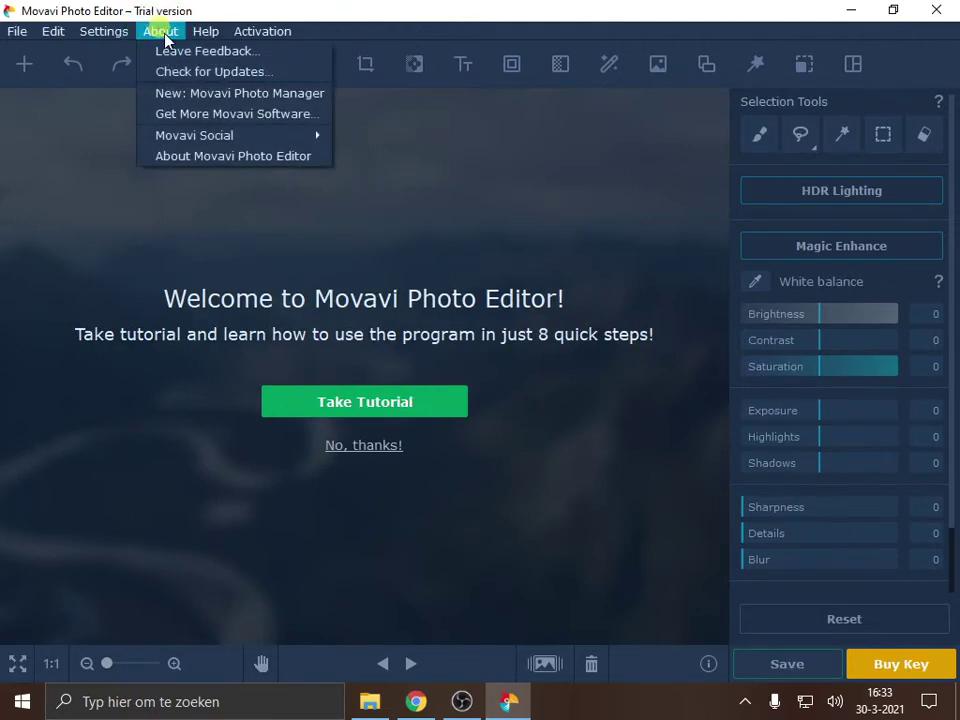
mouse_move(90, 30)
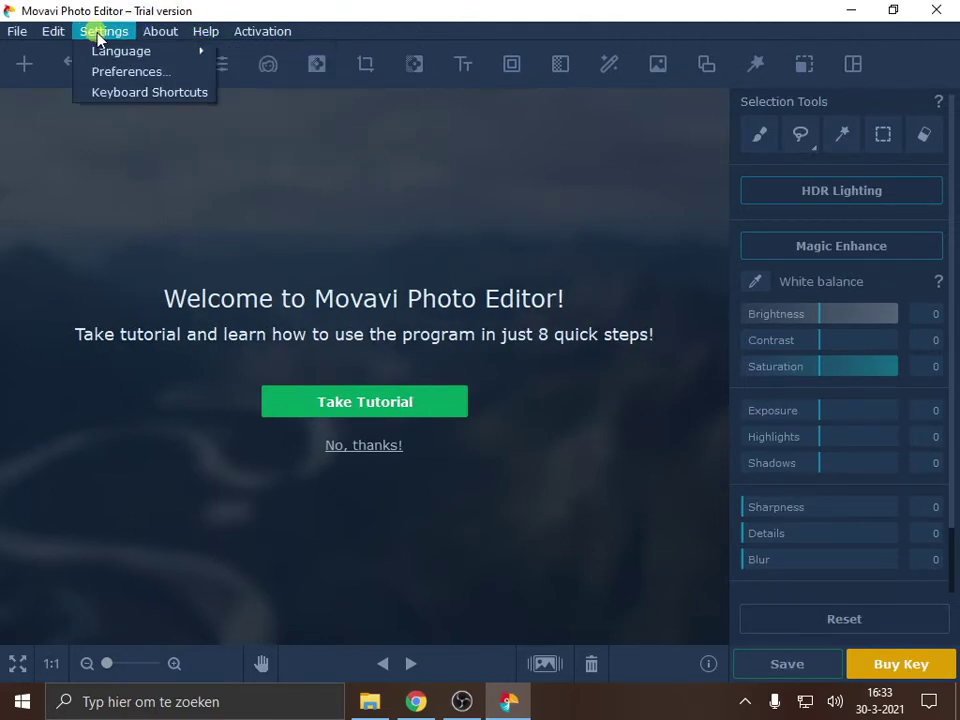
mouse_move(118, 51)
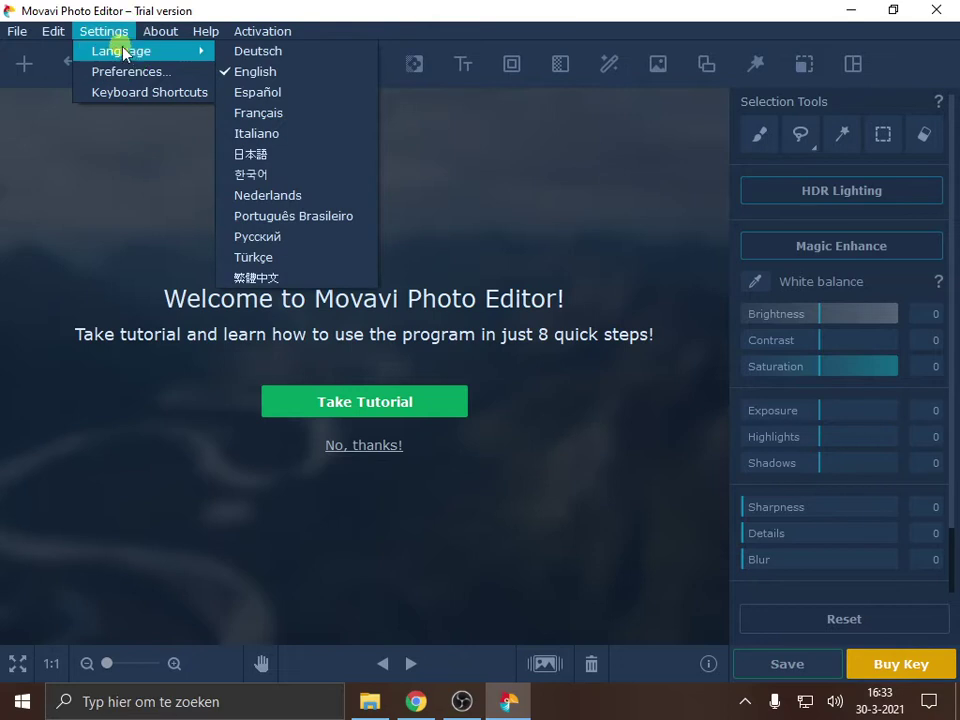
left_click(265, 256)
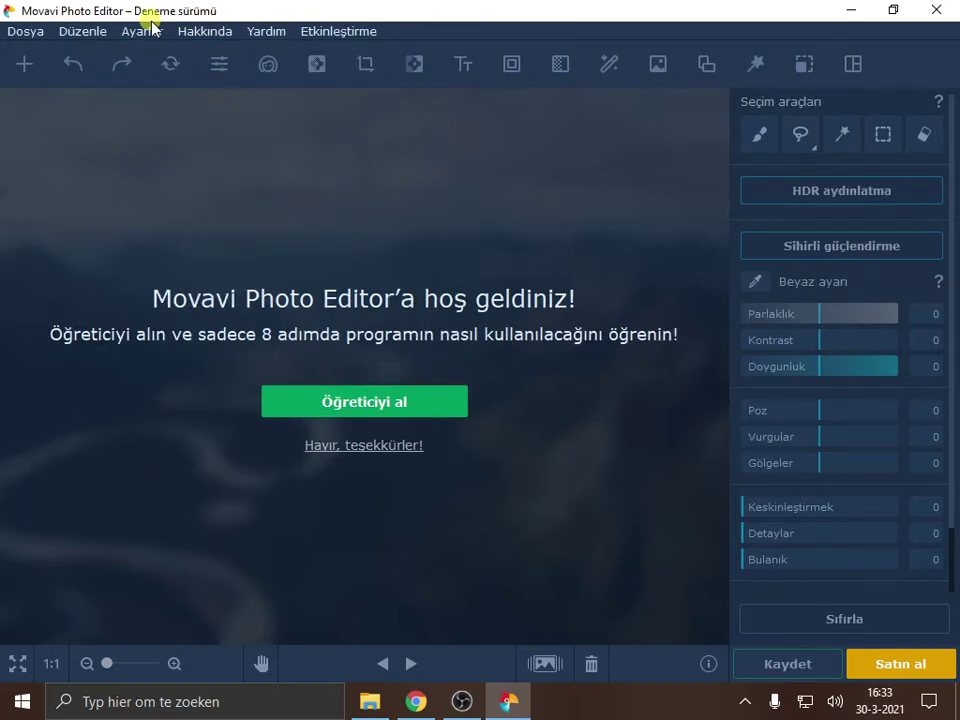
View the program's version and licence information, then quit Movavi Photo Editor and dismiss the activation key offer.
left_click(267, 37)
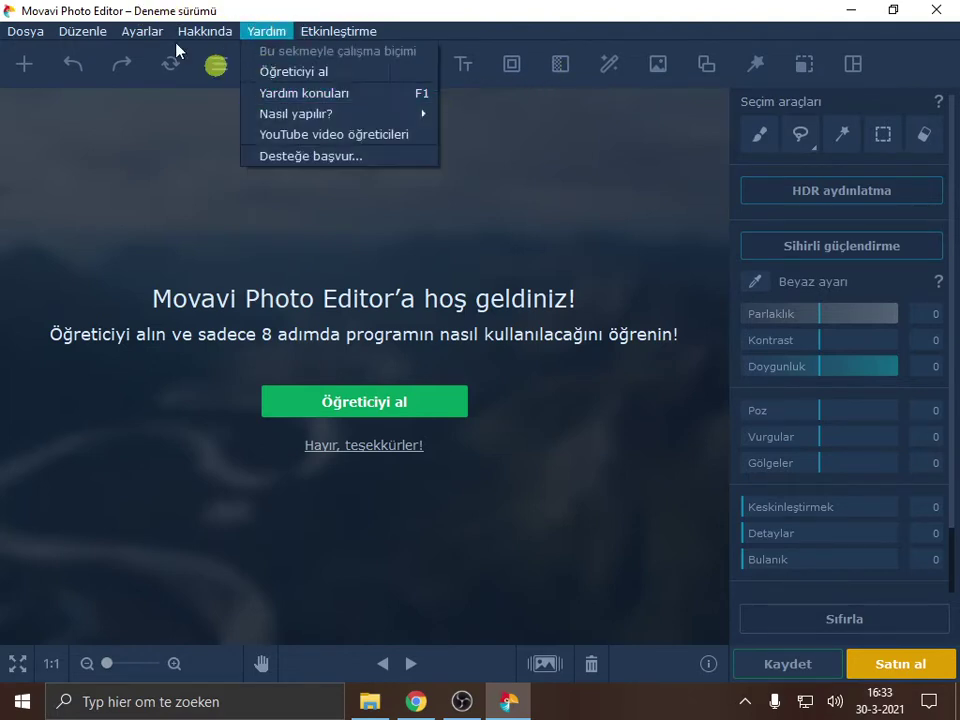
mouse_move(220, 35)
left_click(262, 157)
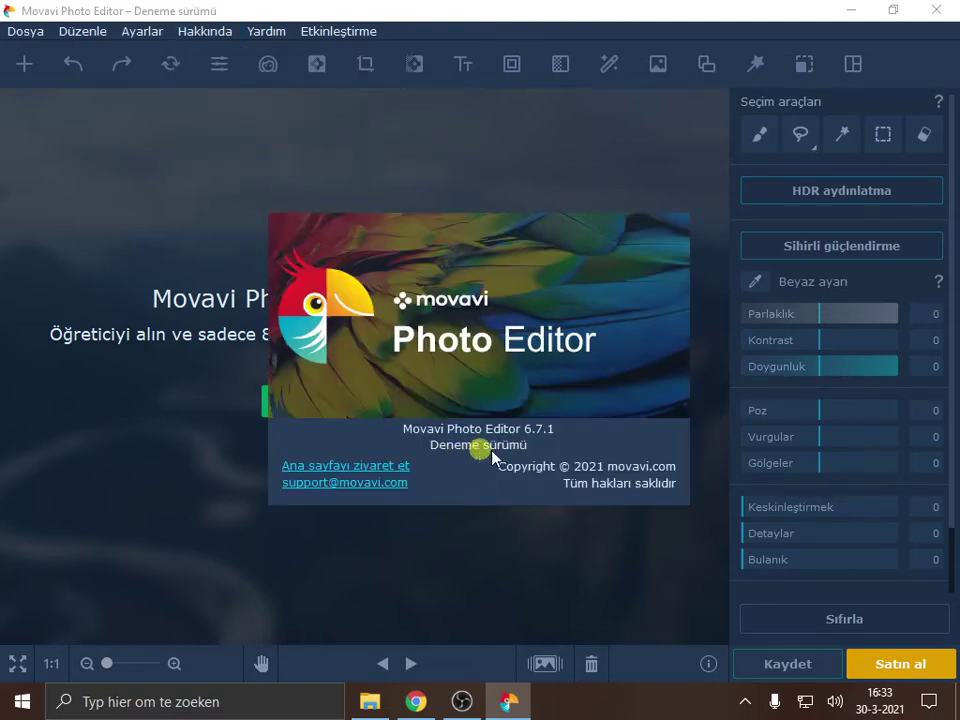
left_click(637, 163)
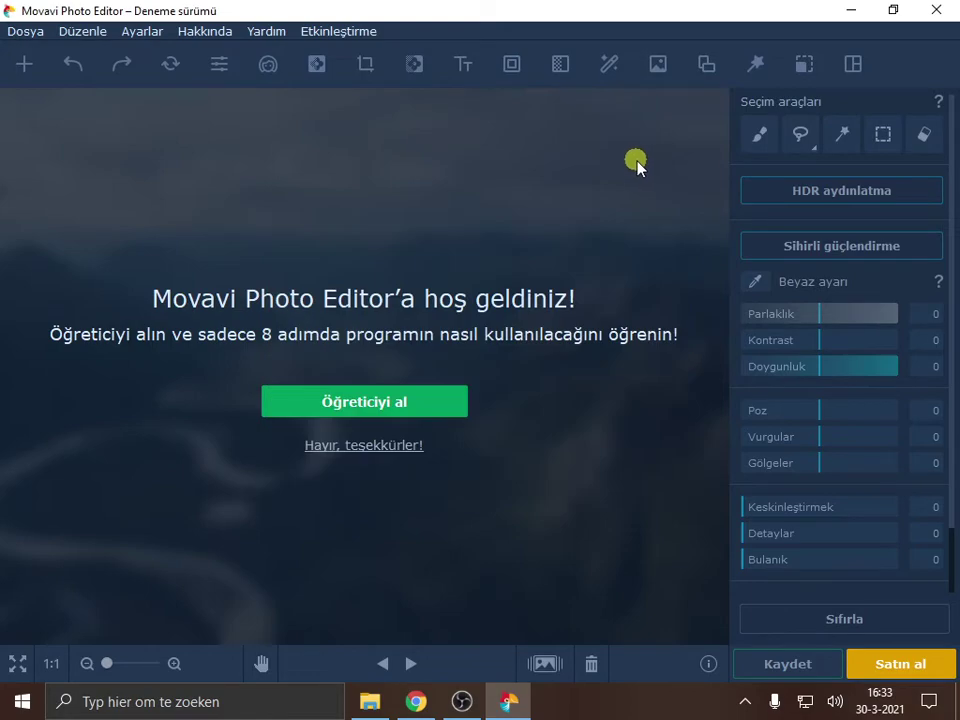
left_click(935, 18)
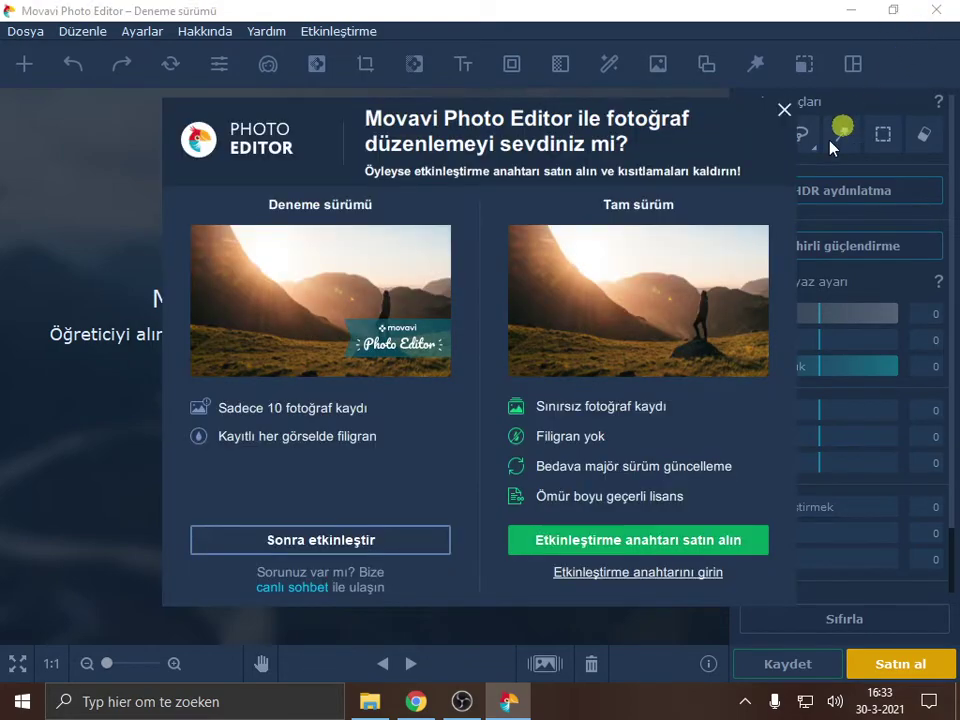
left_click(784, 108)
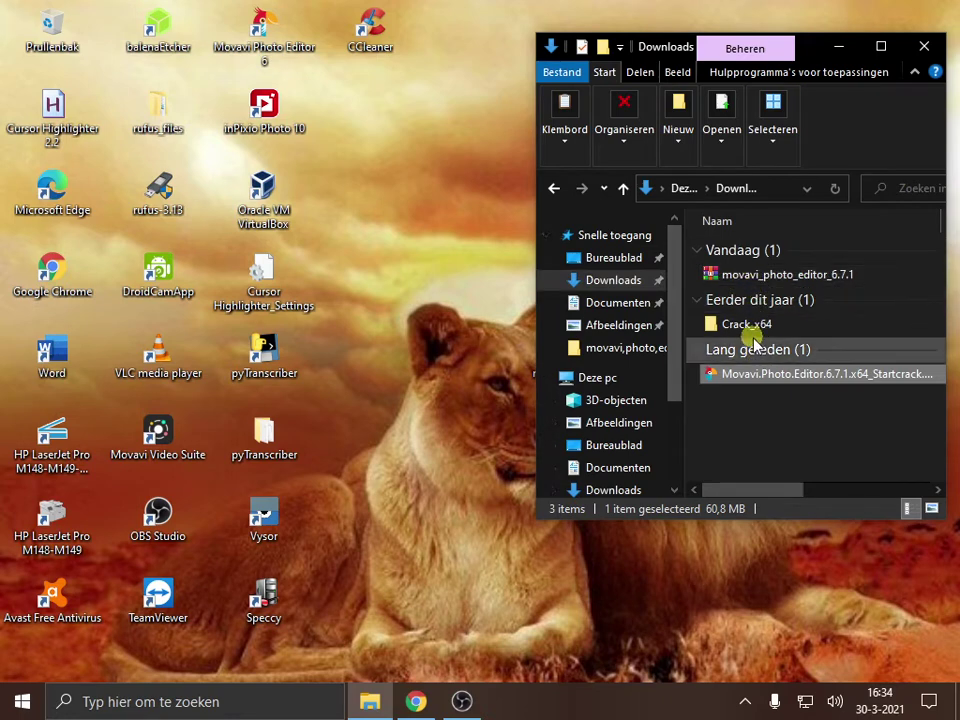
Copy the PhotoEditor file from the Crack_x64 folder in Downloads and minimise the folder window.
mouse_move(759, 334)
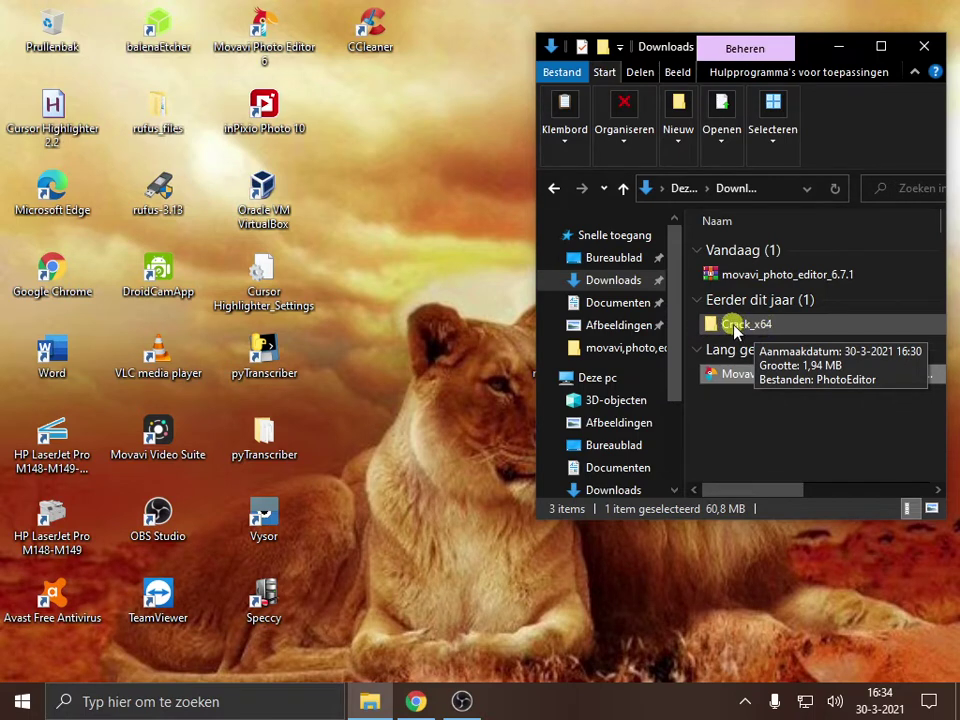
double_click(735, 326)
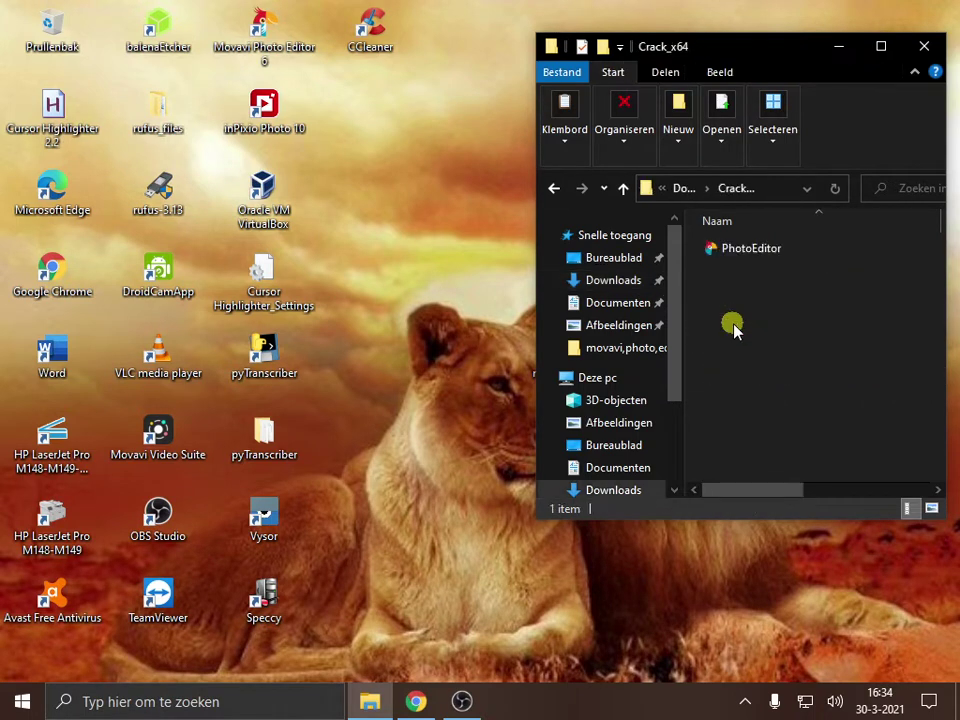
right_click(736, 254)
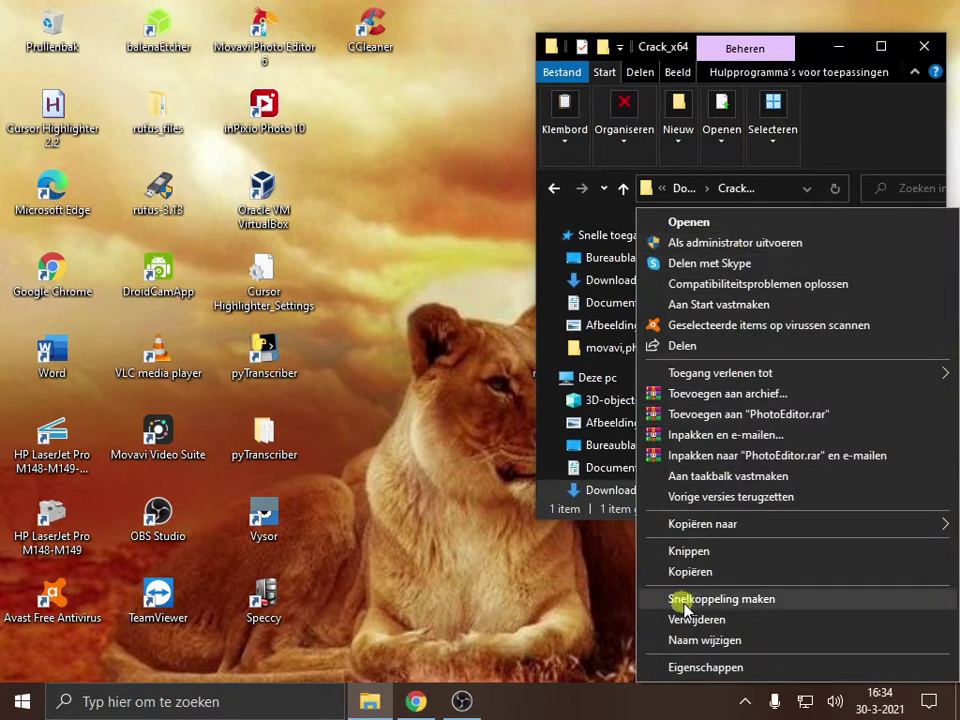
left_click(690, 572)
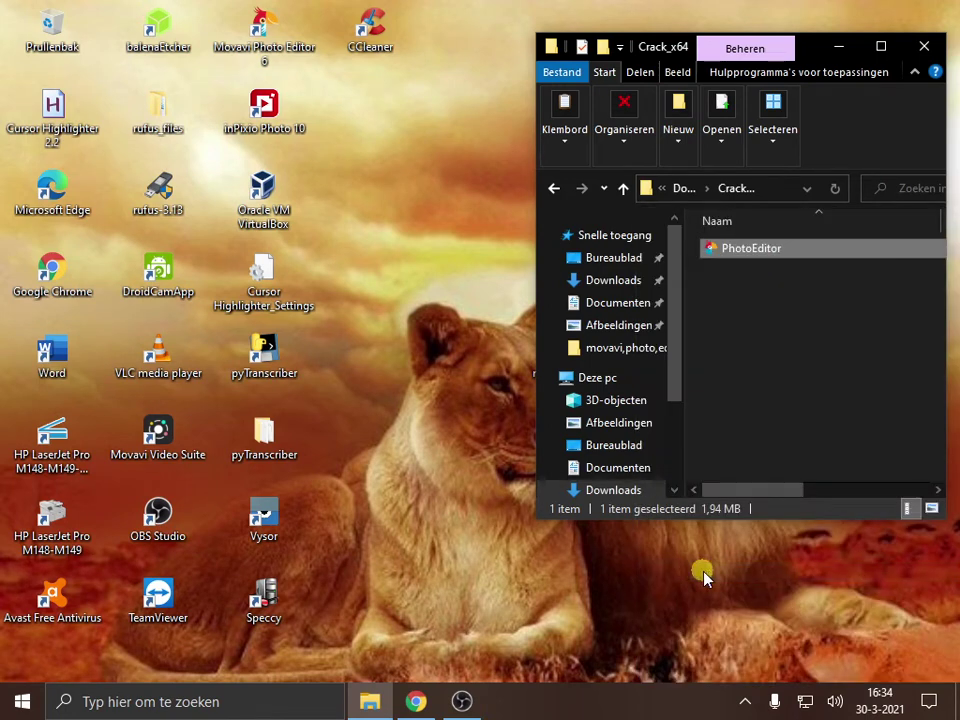
left_click(378, 703)
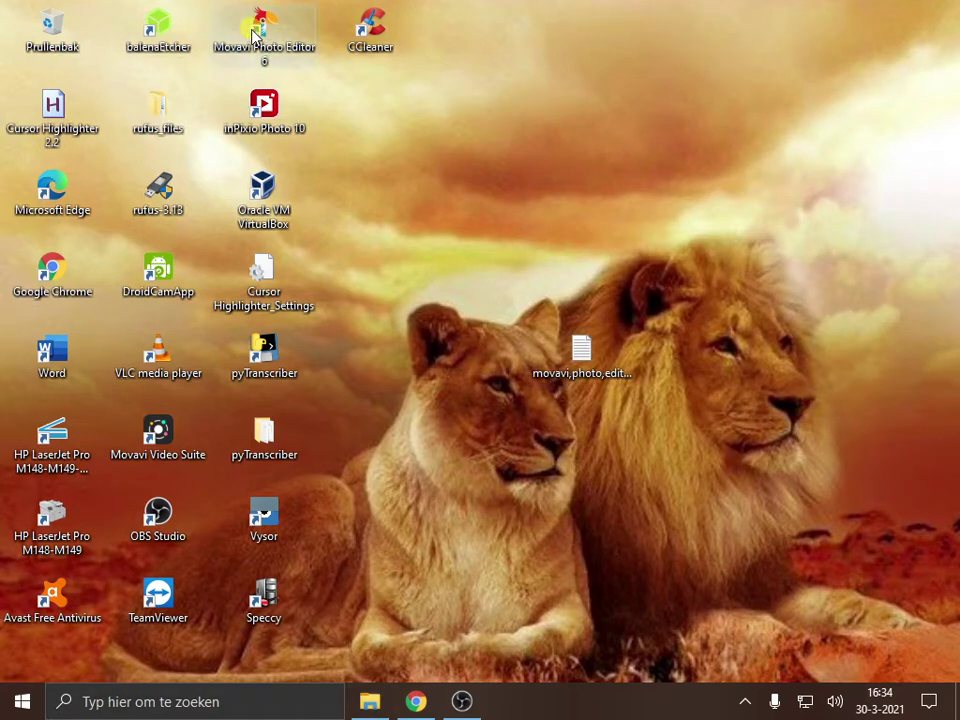
Move the Movavi Photo Editor 6 shortcut to an empty desktop area and open its file location in a maximised window.
left_click_drag(266, 38, 440, 134)
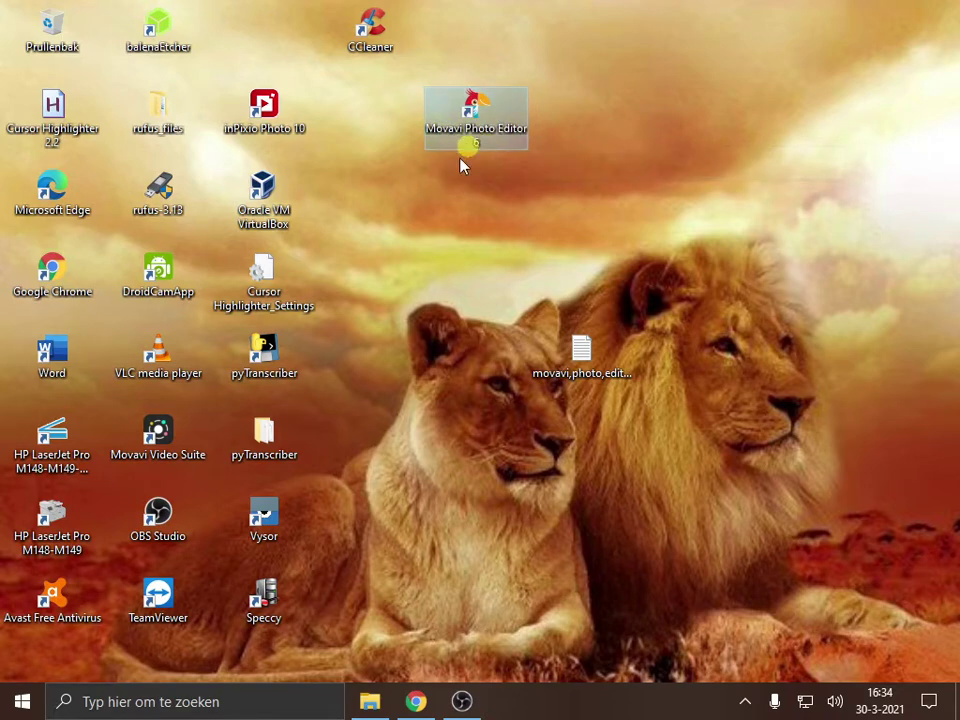
left_click(483, 123)
right_click(483, 123)
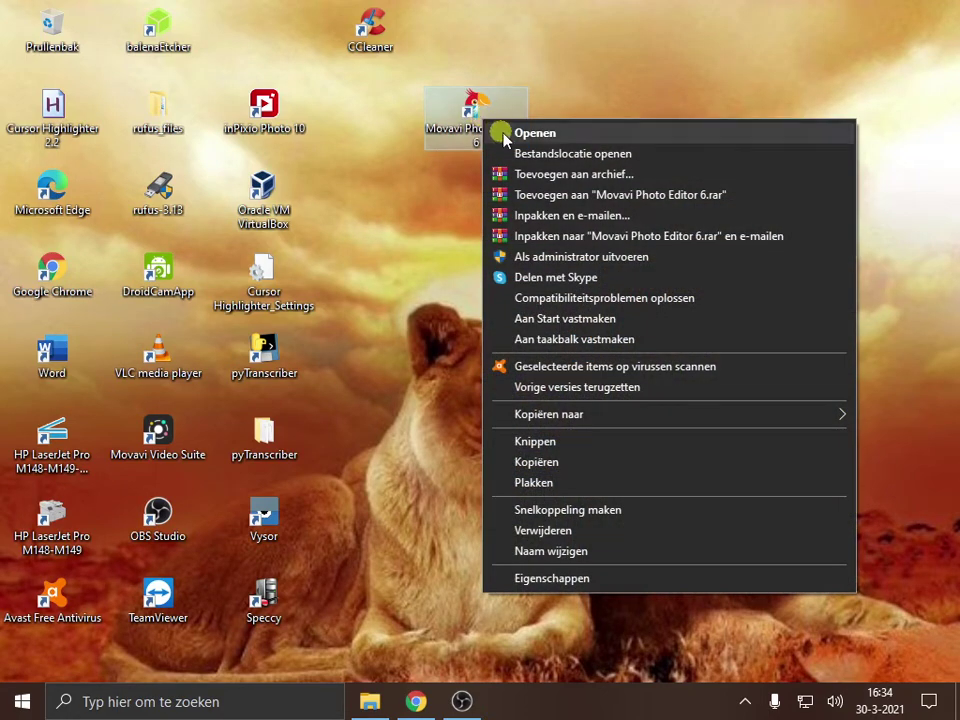
left_click(601, 154)
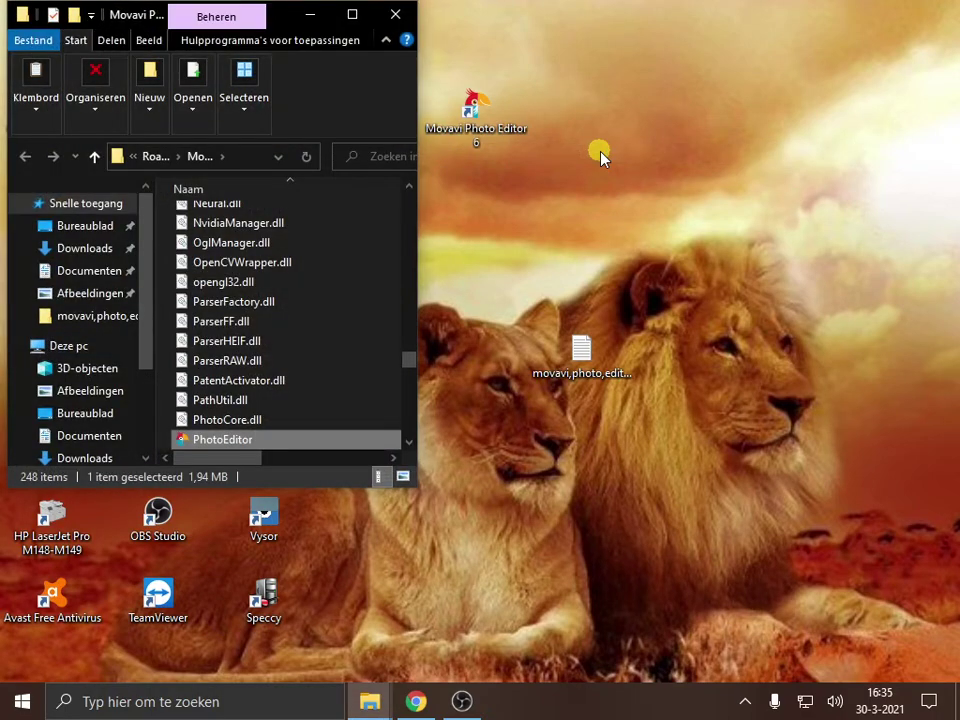
left_click(350, 16)
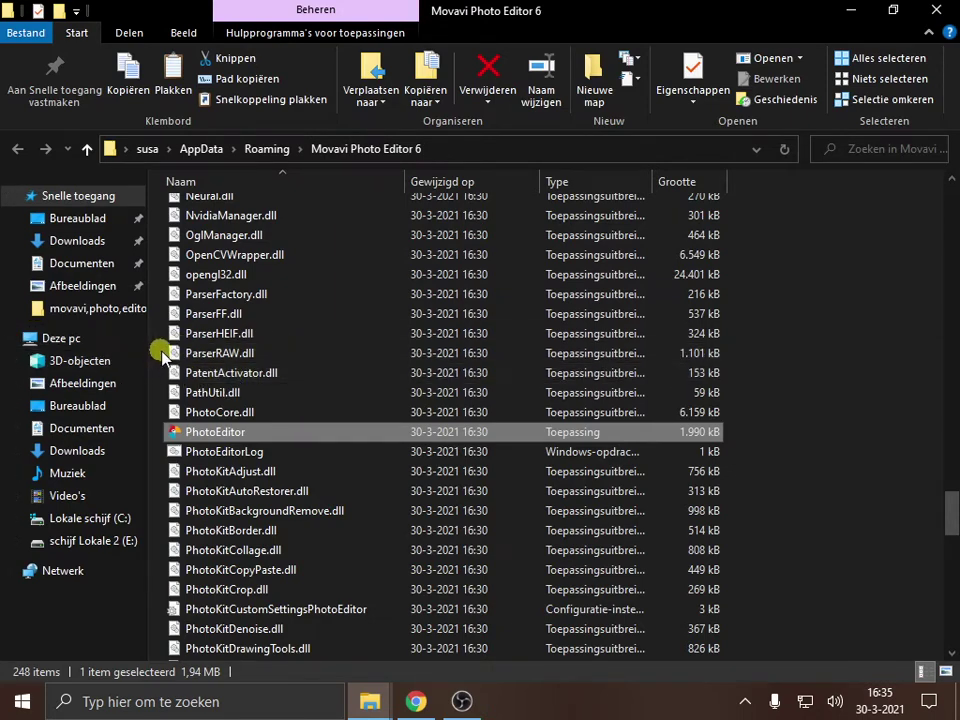
Paste the copied PhotoEditor file into the Movavi Photo Editor 6 folder, replace the existing file and close the folder.
scroll(600, 376, "down", 18)
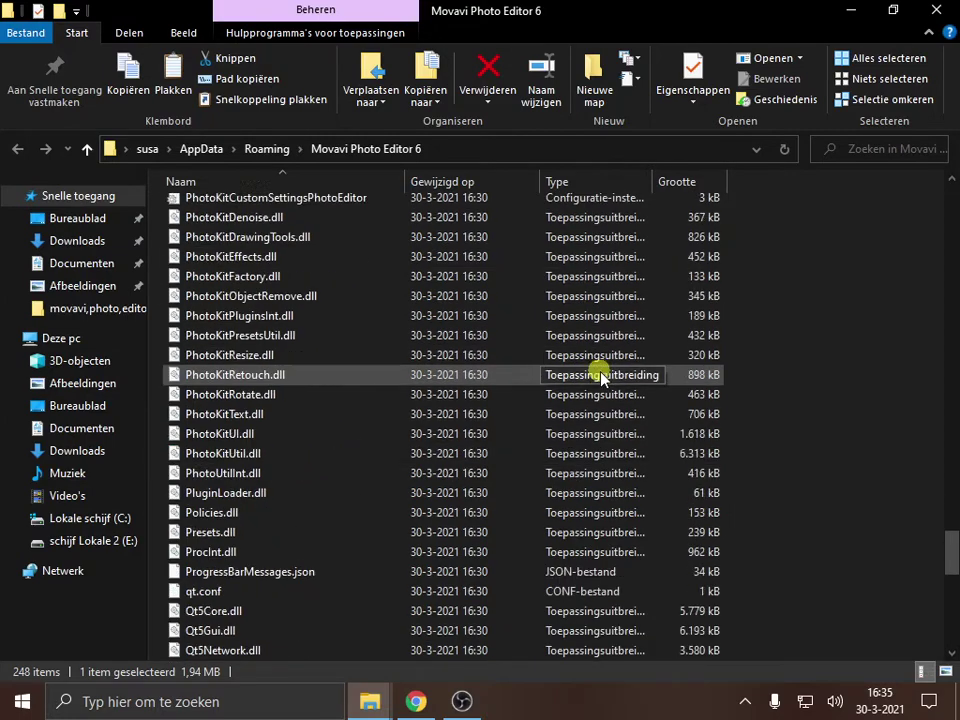
scroll(603, 384, "up", 9)
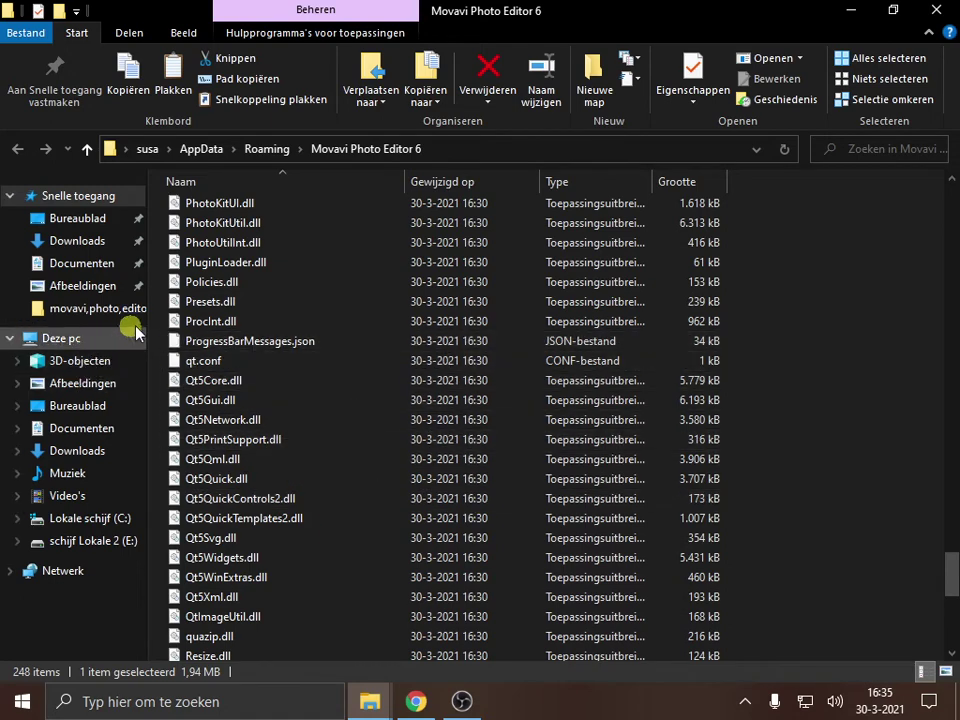
left_click(160, 315)
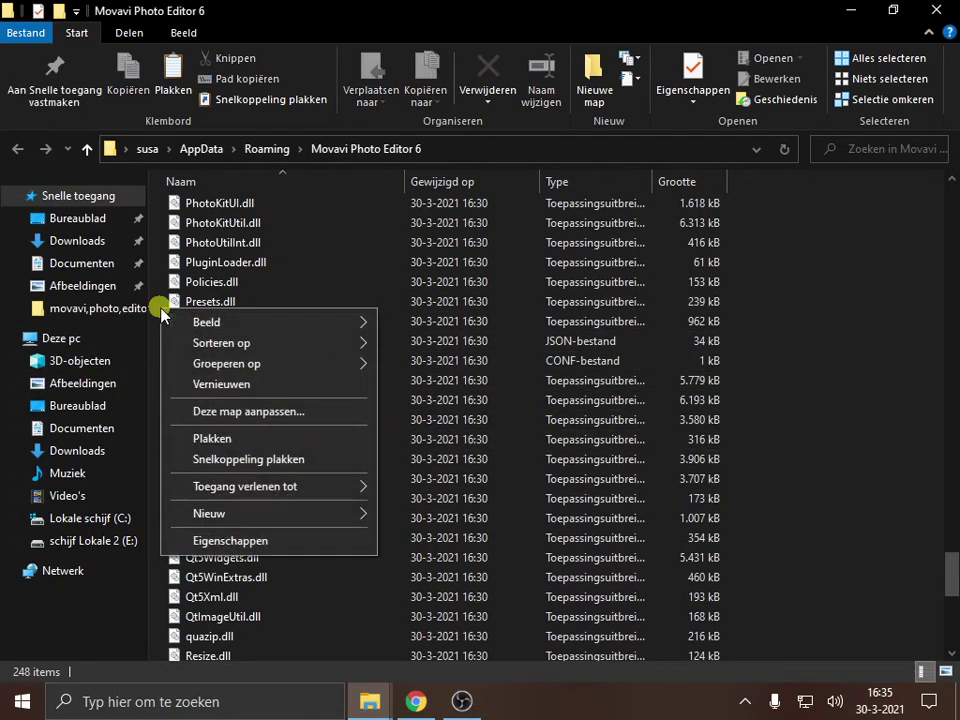
left_click(213, 439)
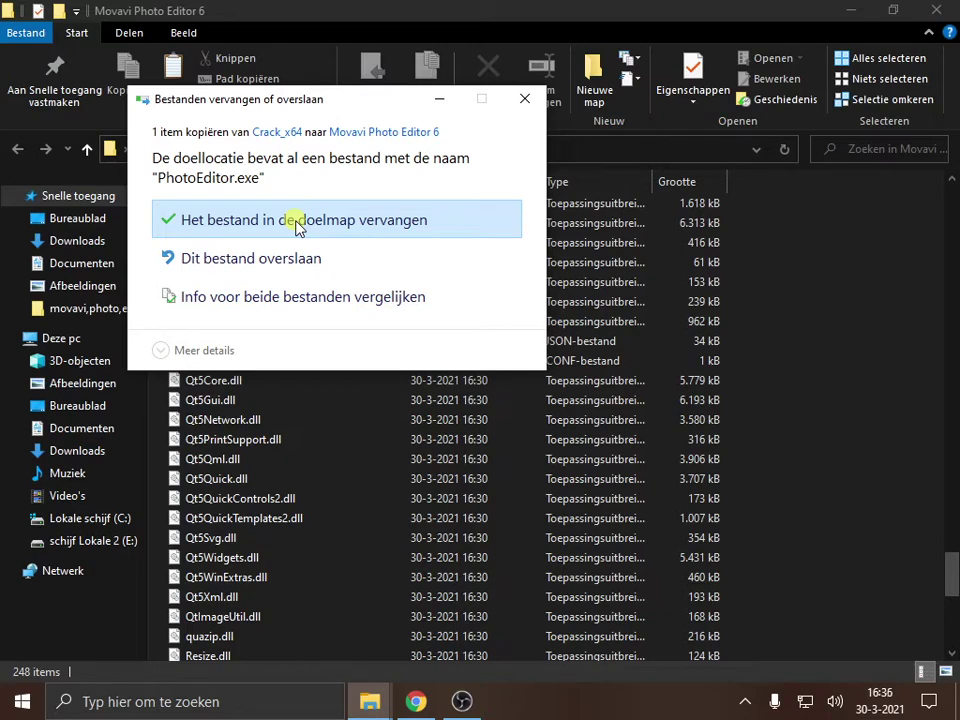
left_click(296, 227)
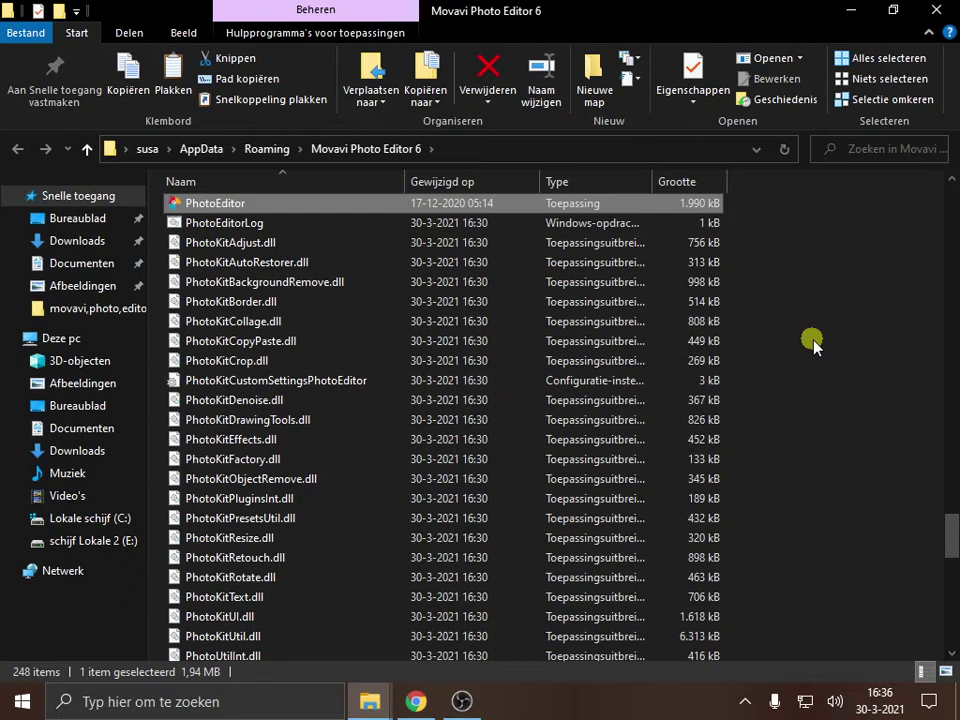
left_click(940, 12)
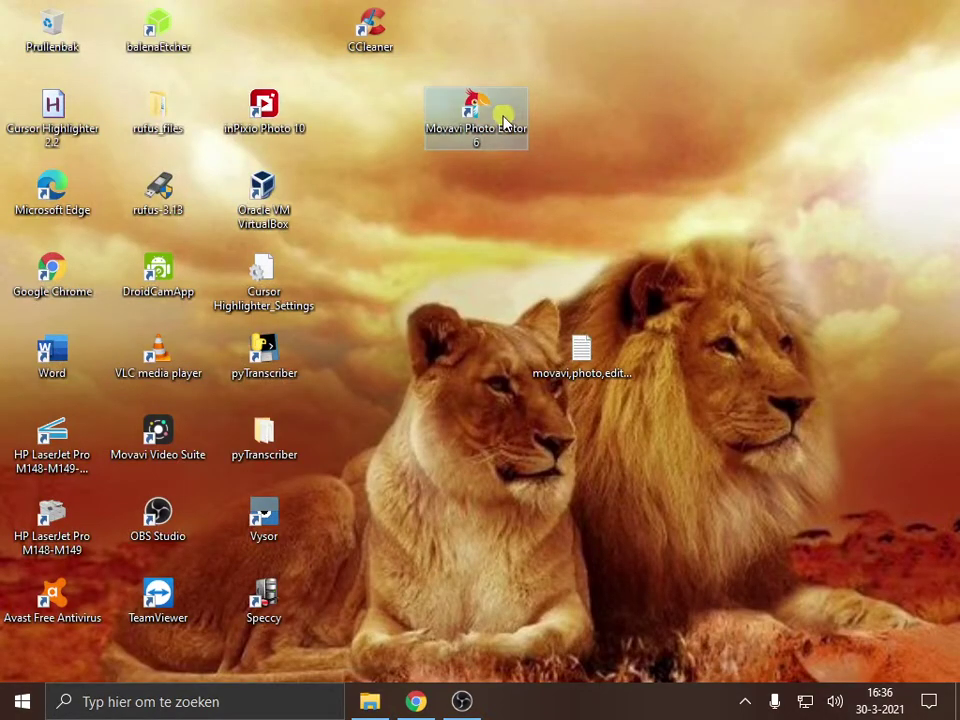
Return the Movavi Photo Editor 6 shortcut to its original desktop place, launch the program and dismiss the Movavi Picverse offer.
left_click_drag(486, 122, 262, 36)
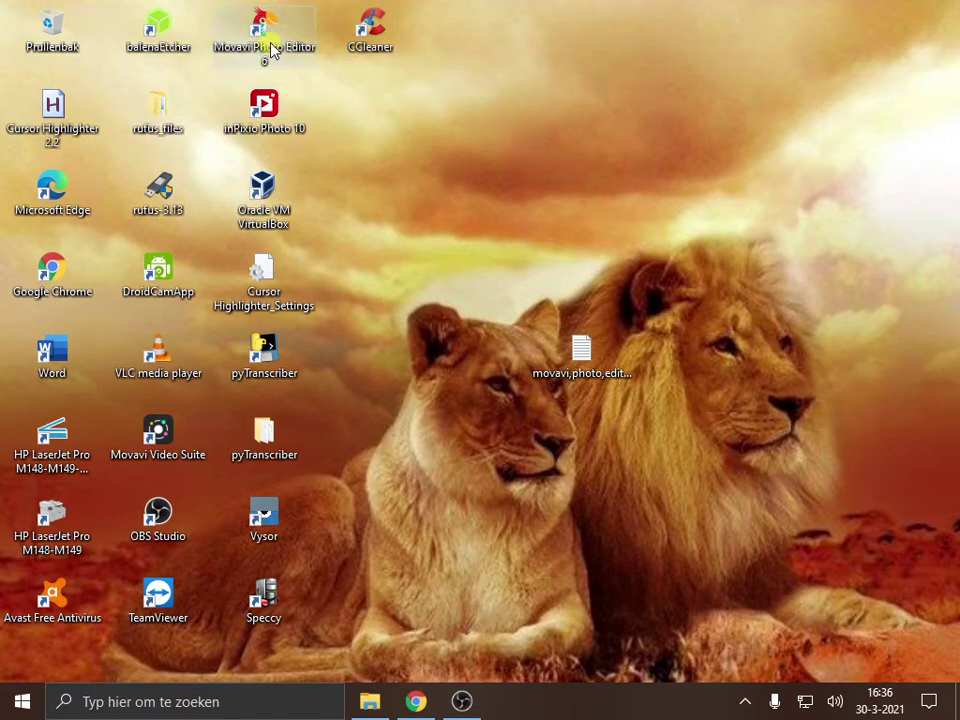
double_click(265, 38)
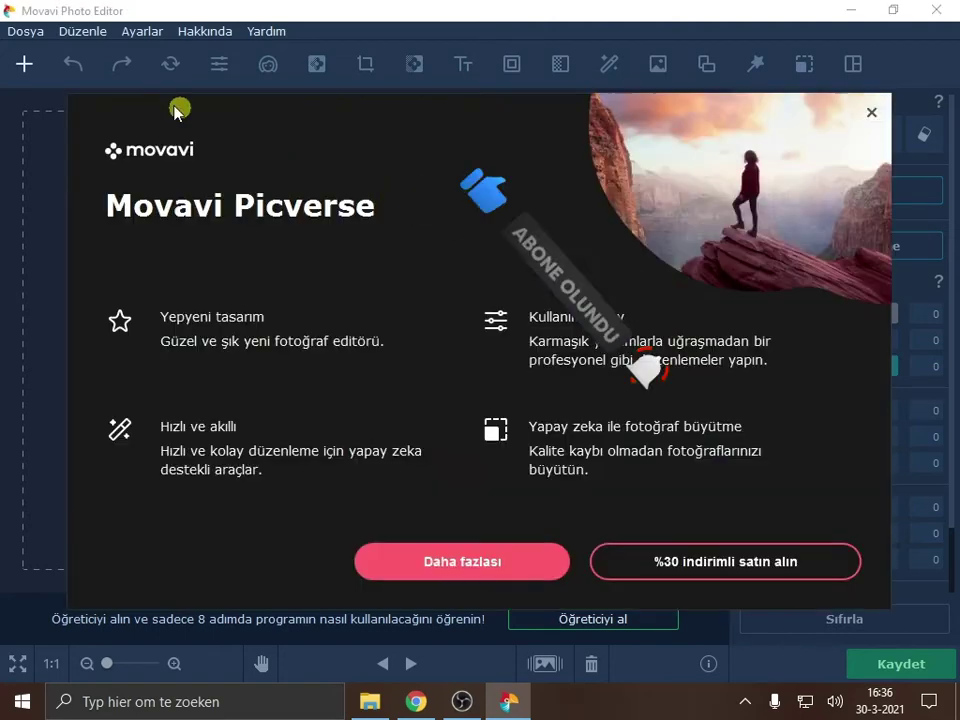
left_click(870, 115)
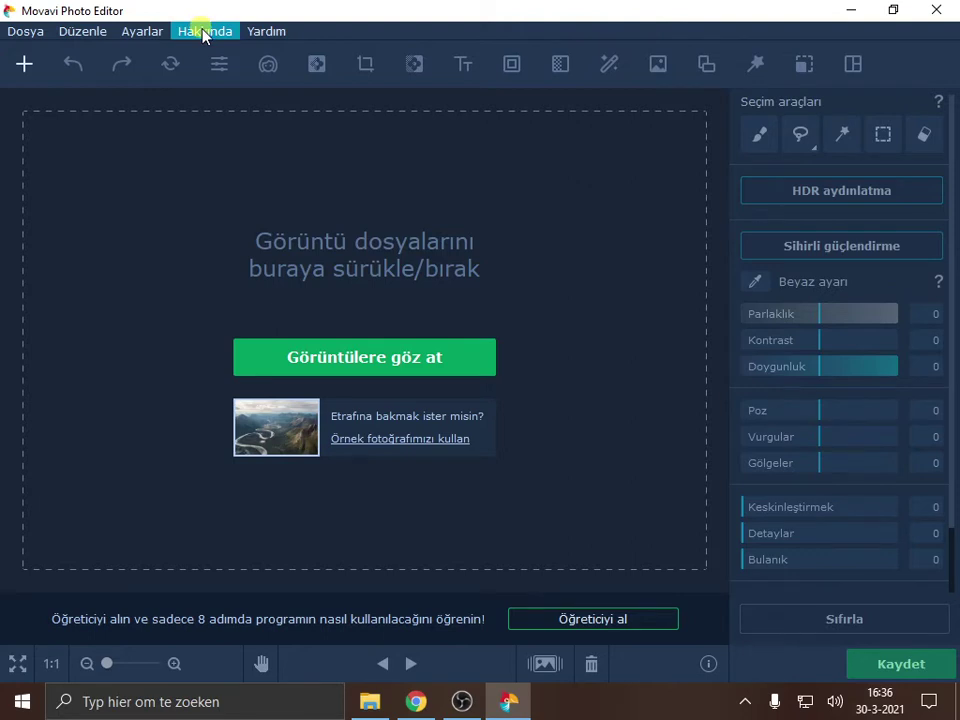
Switch the interface language to Nederlands and back to Türkçe.
left_click(140, 32)
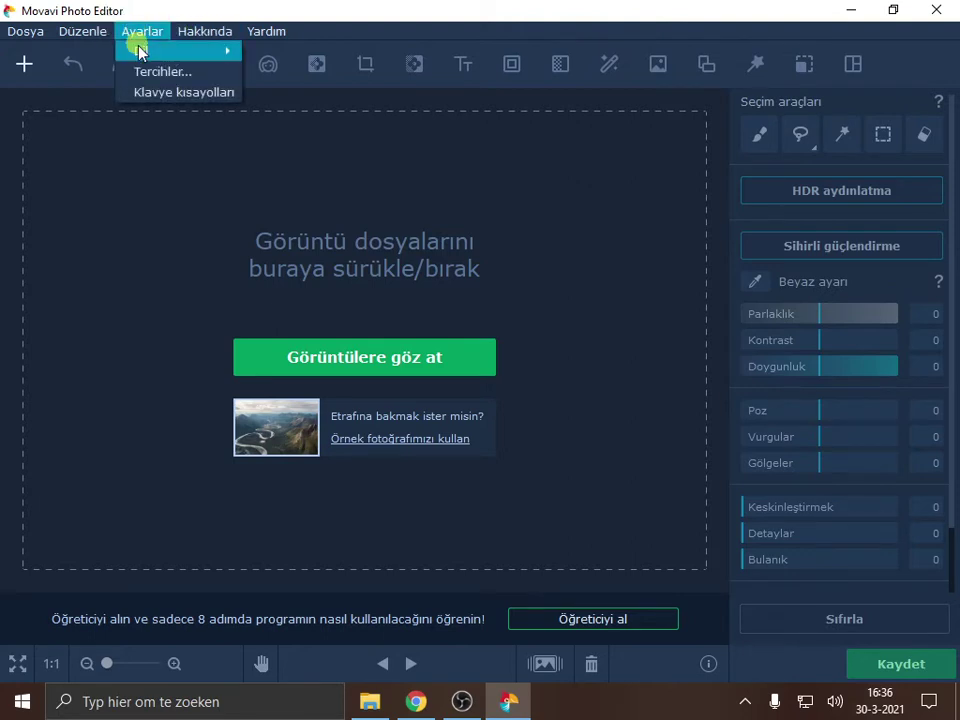
mouse_move(140, 52)
left_click(283, 195)
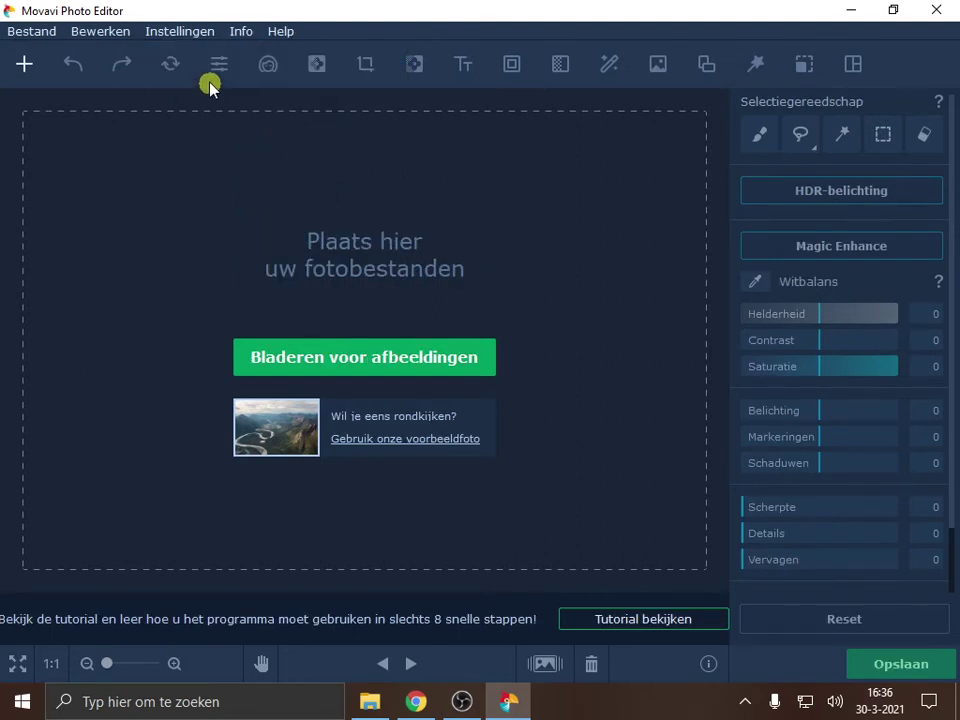
left_click(168, 31)
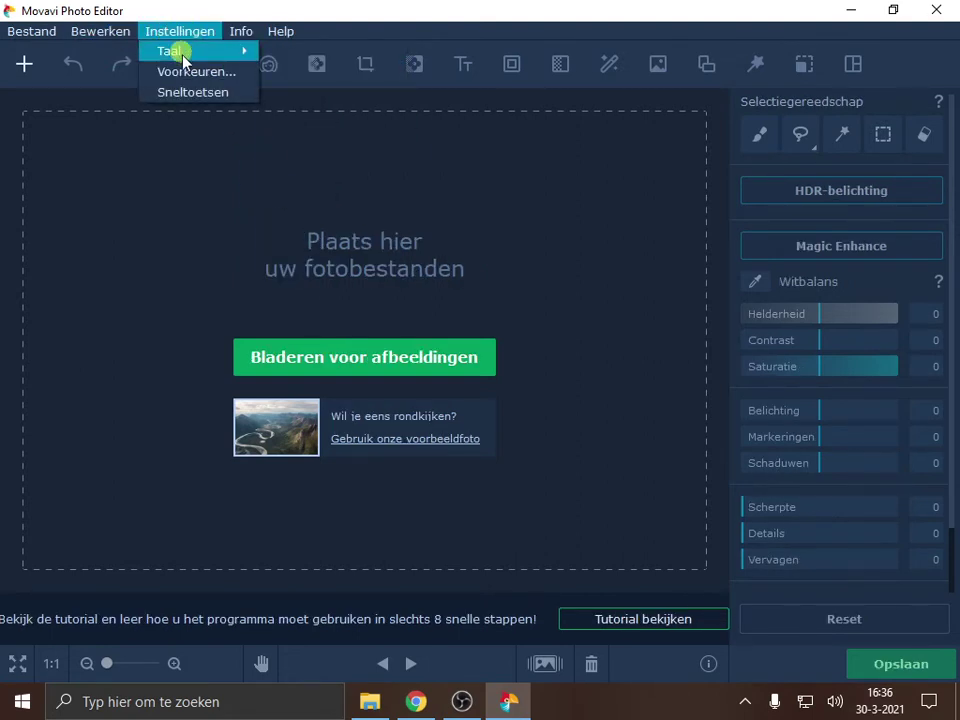
left_click(182, 53)
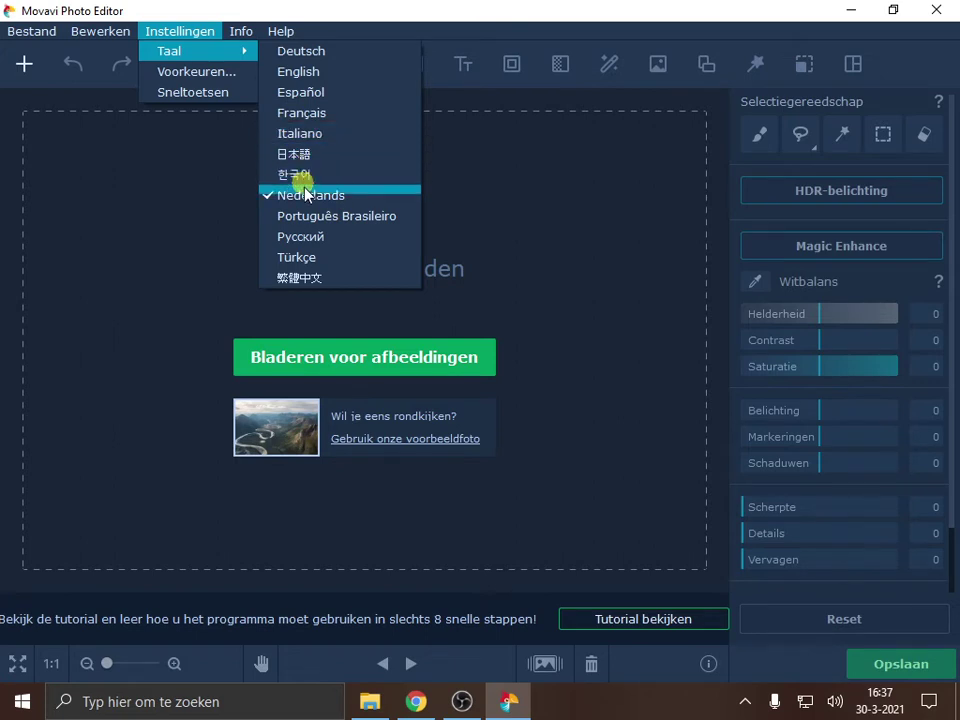
left_click(297, 257)
Open the information about Movavi Photo Editor, then quit the program and dismiss the slideshow offer.
left_click(203, 33)
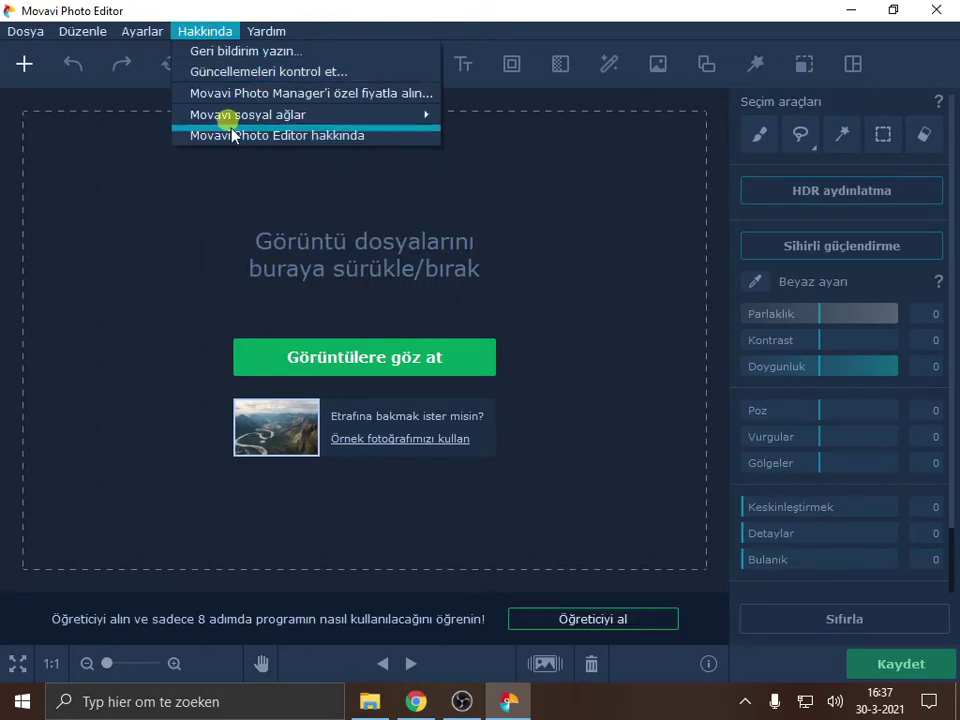
left_click(242, 137)
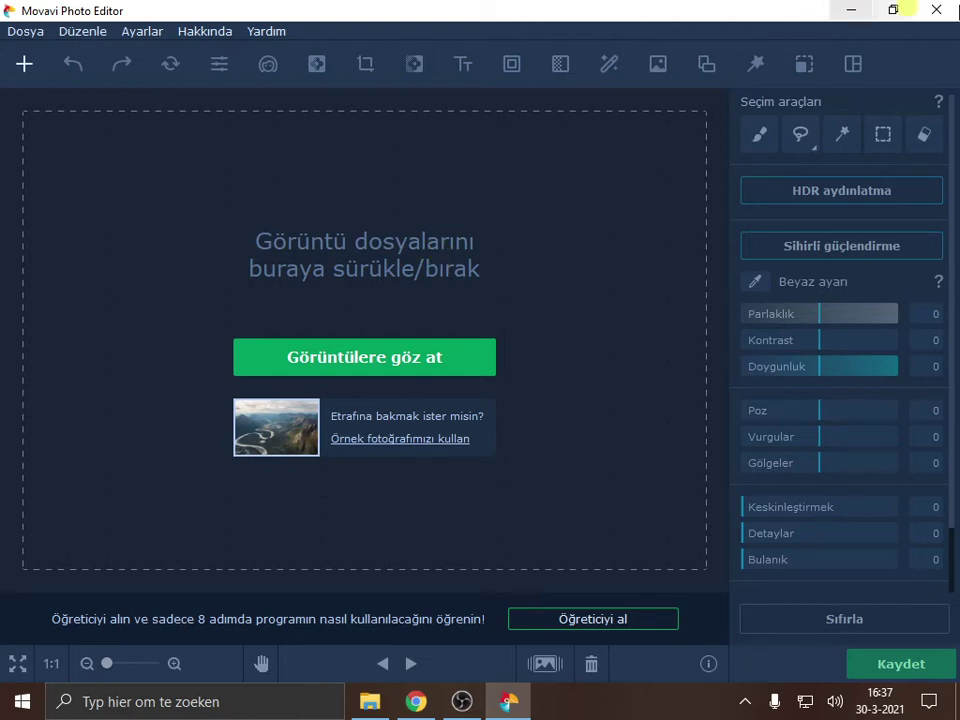
left_click(933, 11)
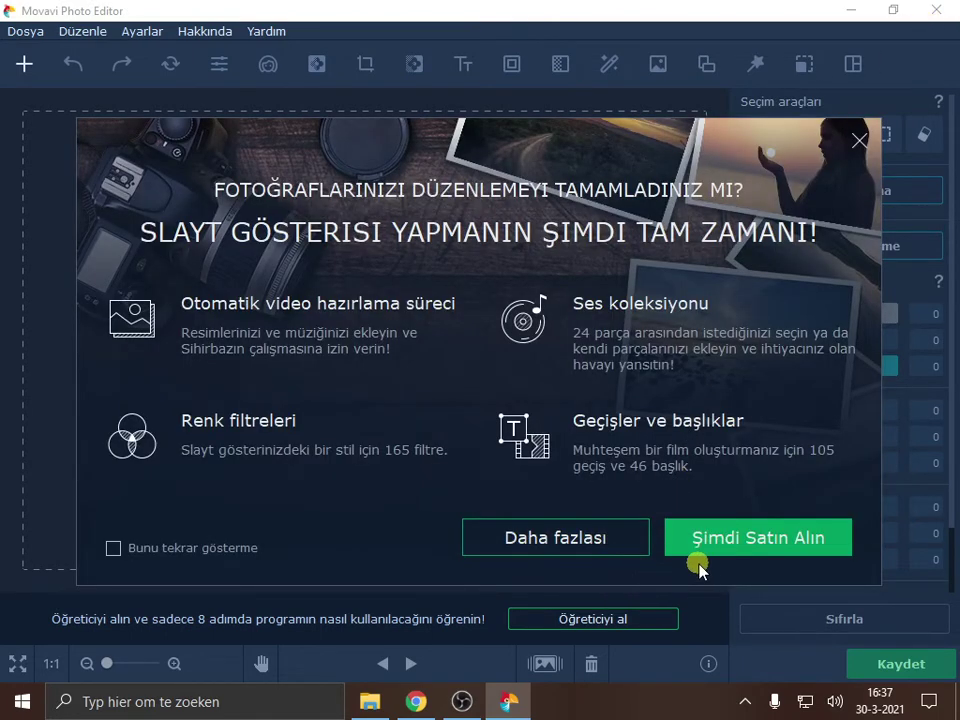
left_click(861, 138)
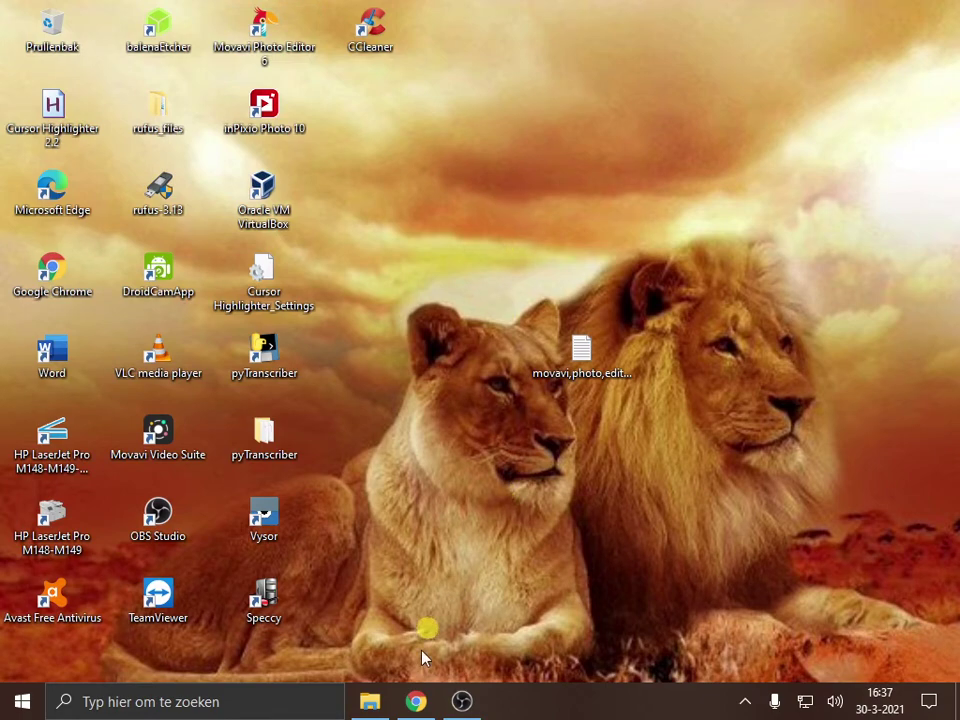
Return from the Crack_x64 folder to Downloads to view the downloaded files, and close the folder window.
left_click(370, 701)
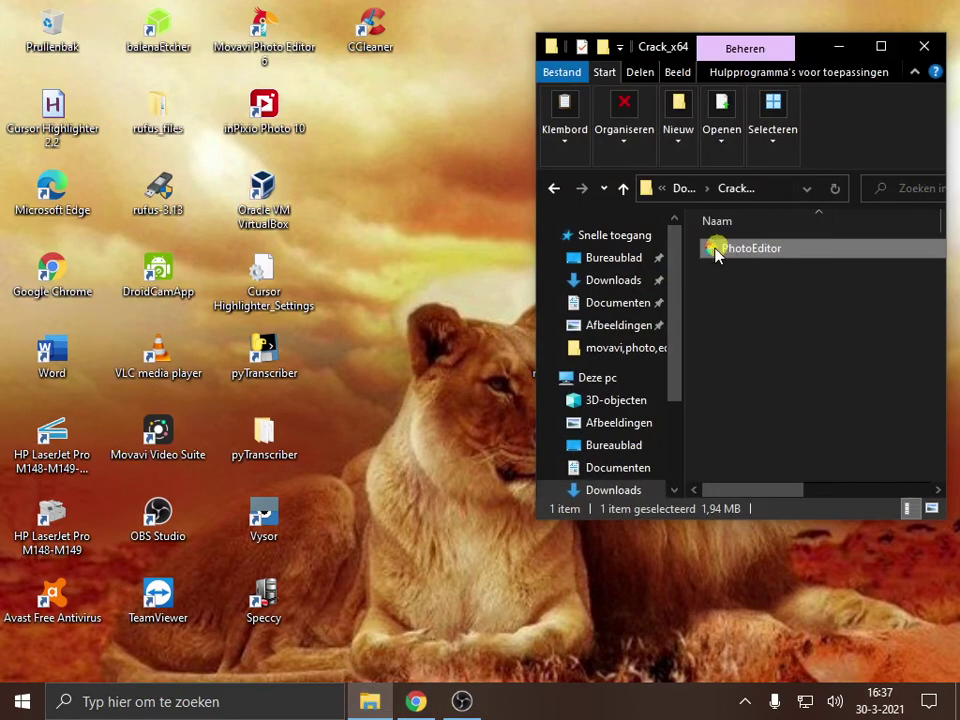
left_click(881, 46)
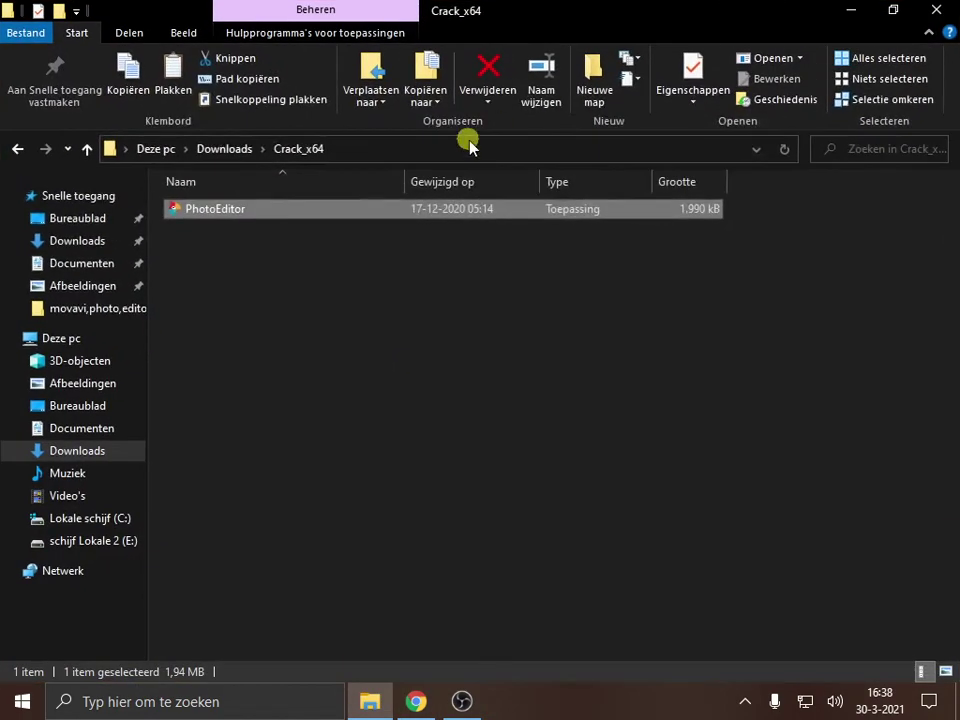
key("BackSpace")
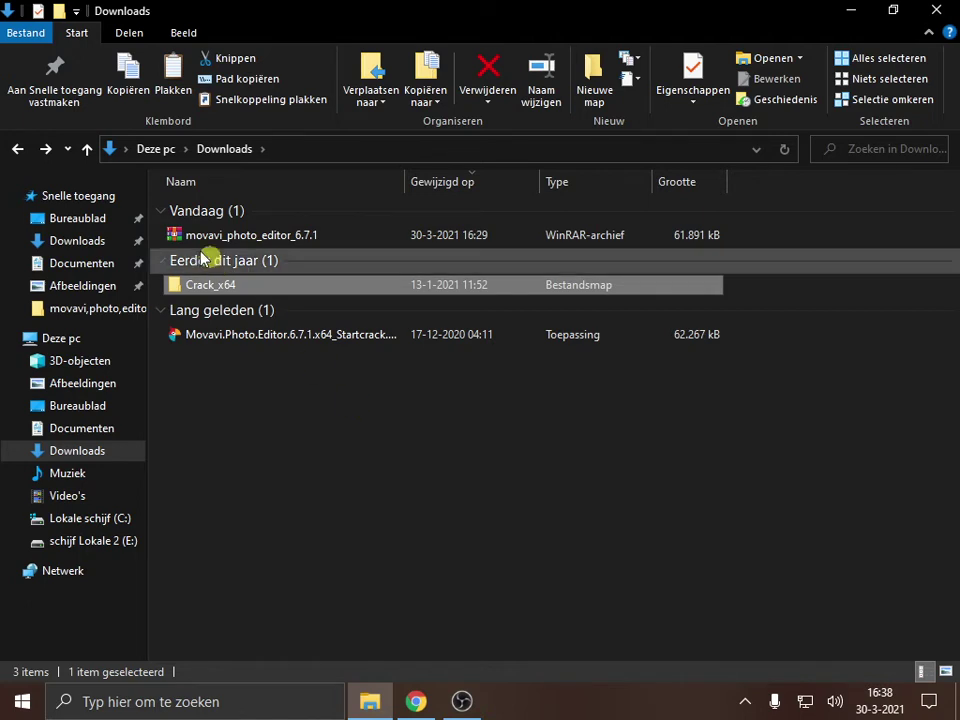
left_click(940, 10)
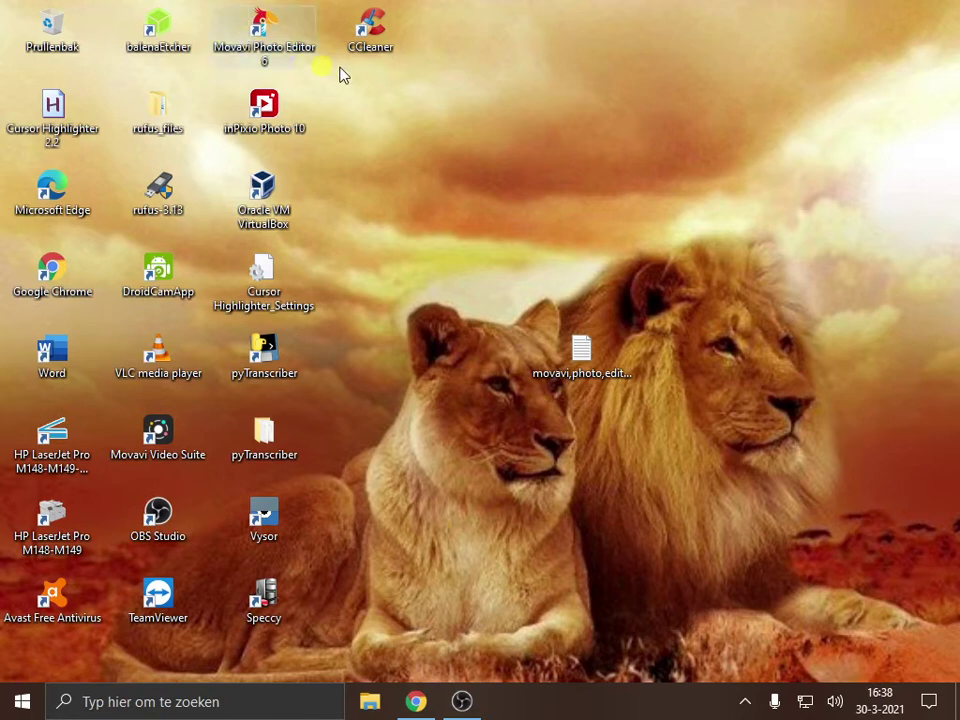
Launch Movavi Photo Editor, dismiss the Picverse offer, and quit with the slideshow offer set not to show again.
double_click(264, 32)
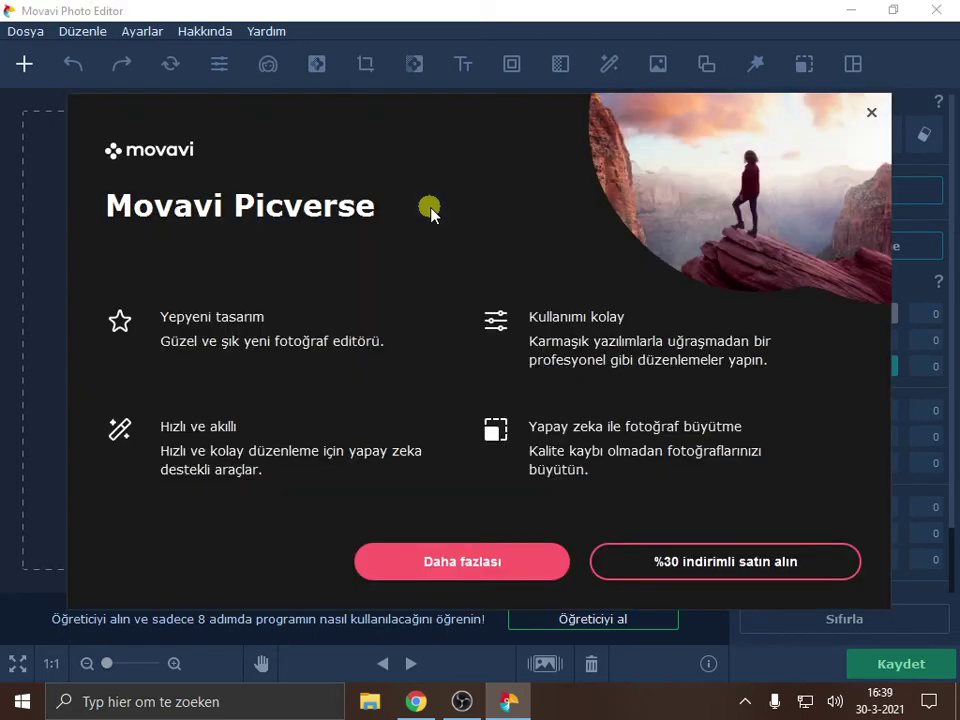
left_click(871, 113)
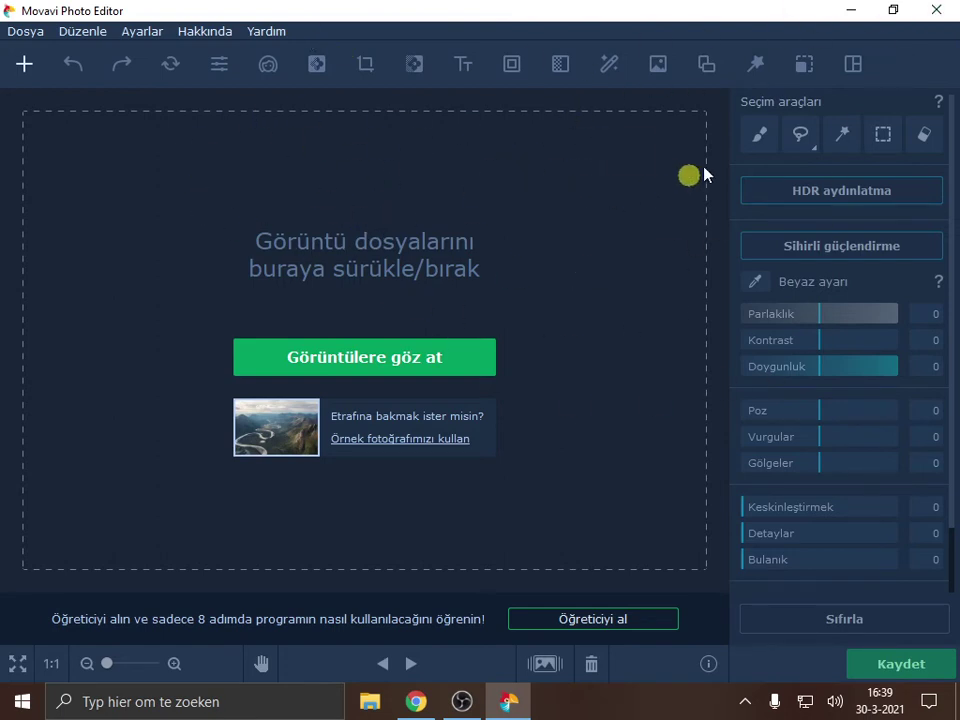
left_click(938, 8)
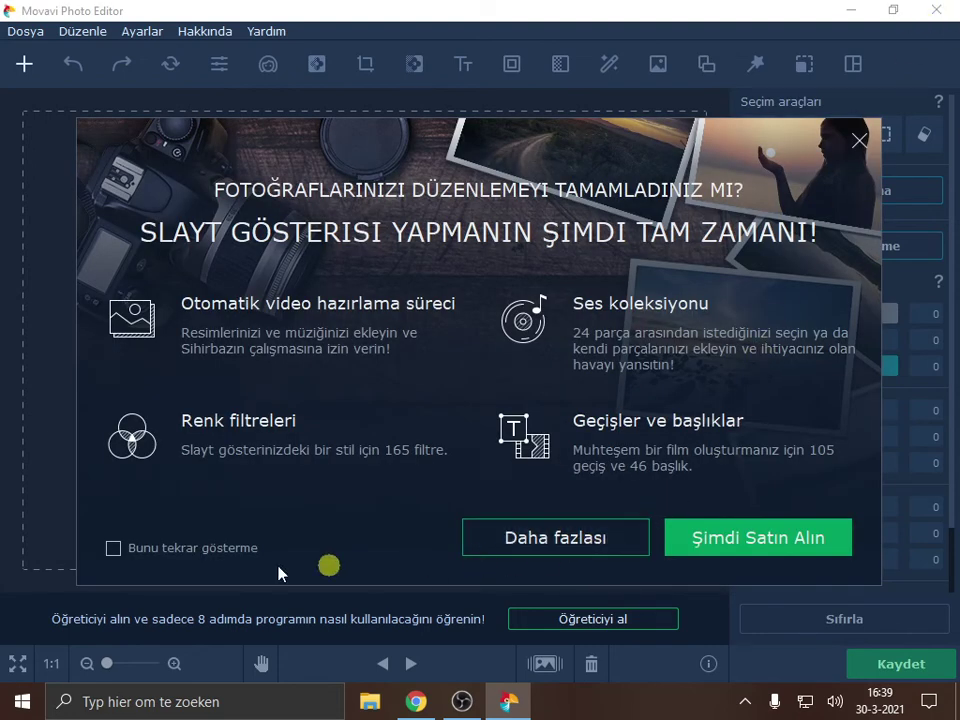
left_click(112, 548)
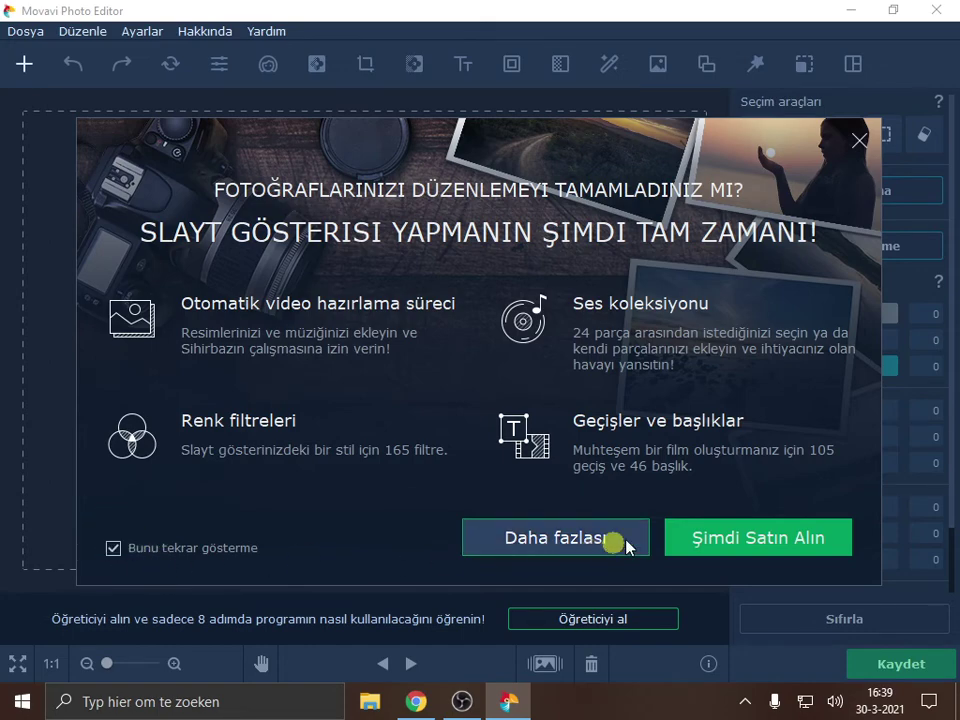
left_click(859, 141)
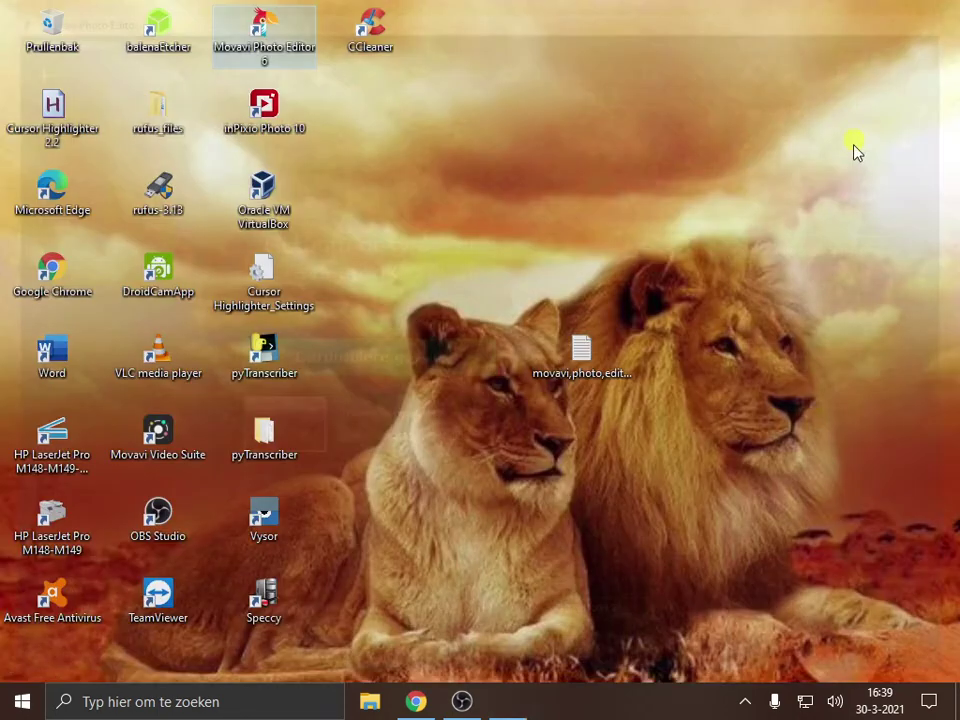
Launch and quit Movavi Photo Editor once more, then relaunch it and dismiss the Movavi Picverse offer.
double_click(302, 45)
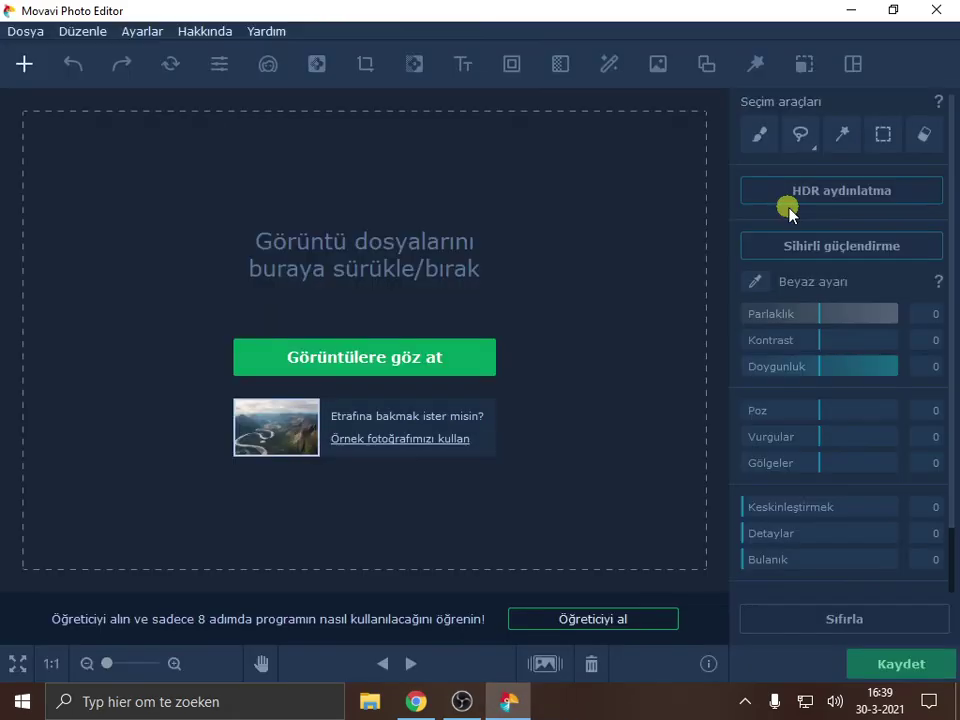
left_click(936, 10)
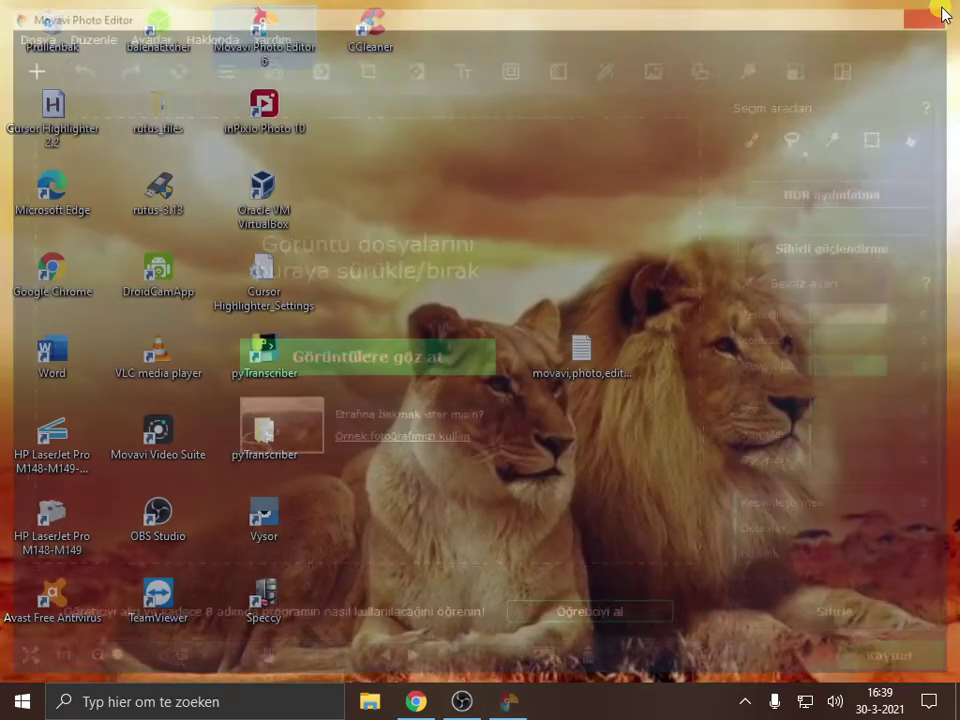
left_click(557, 192)
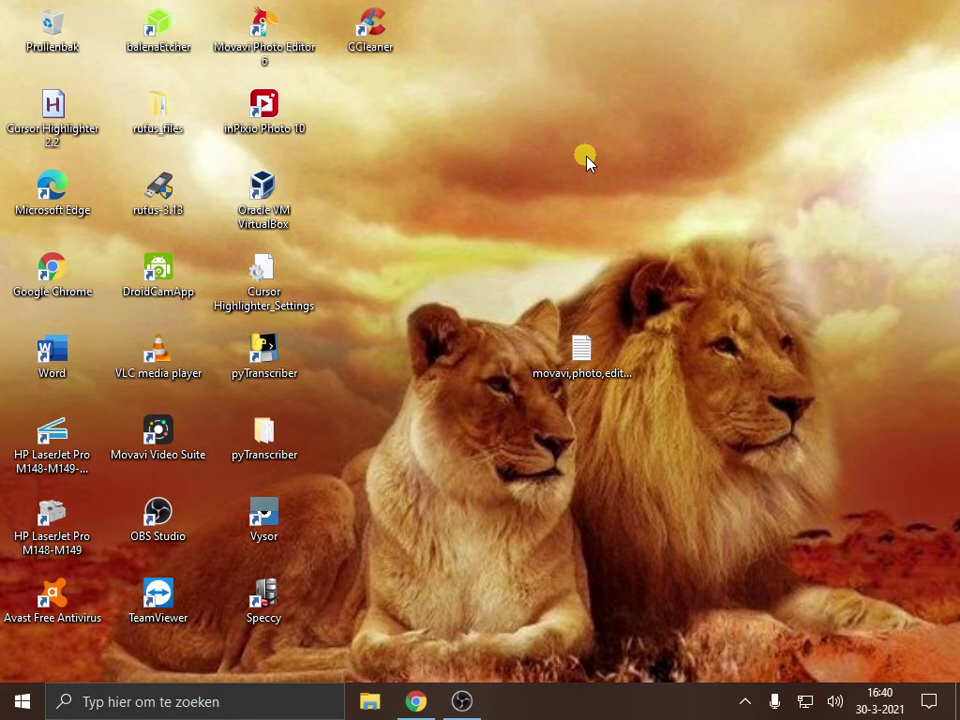
double_click(268, 40)
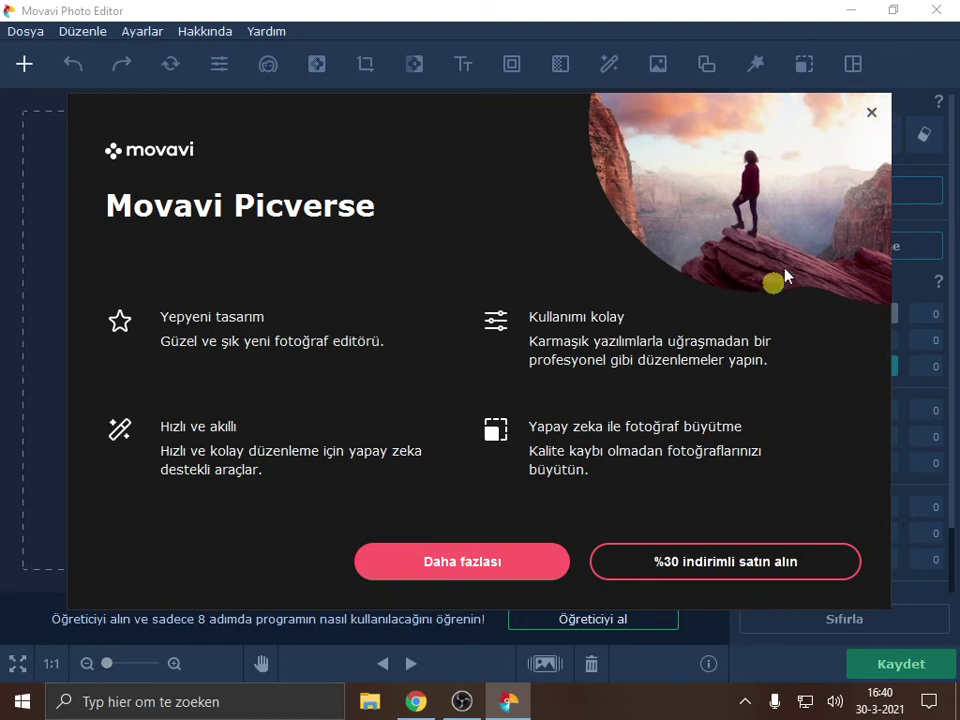
left_click(870, 114)
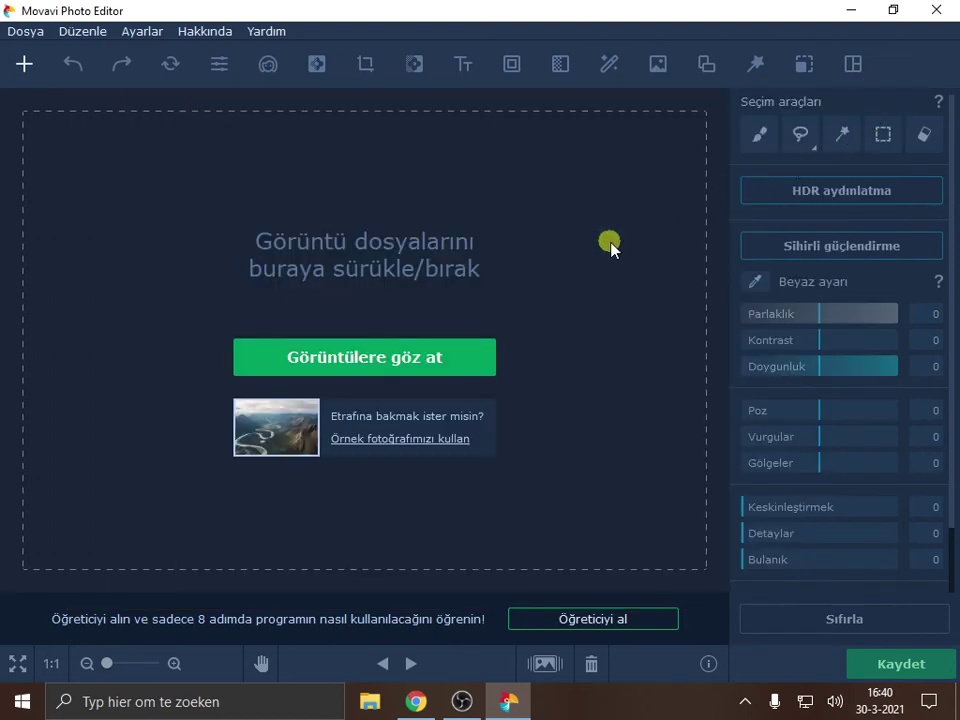
Open the Afbeeldingen folder in a reduced window over the editor and select the image "movavi photo editor,6".
left_click(369, 702)
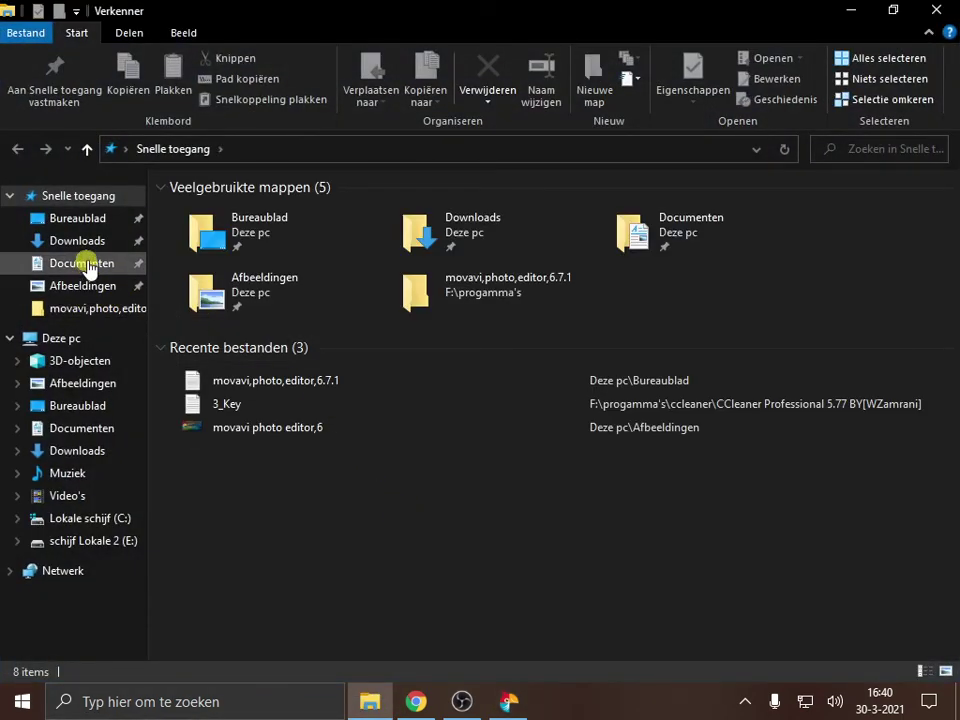
left_click(70, 286)
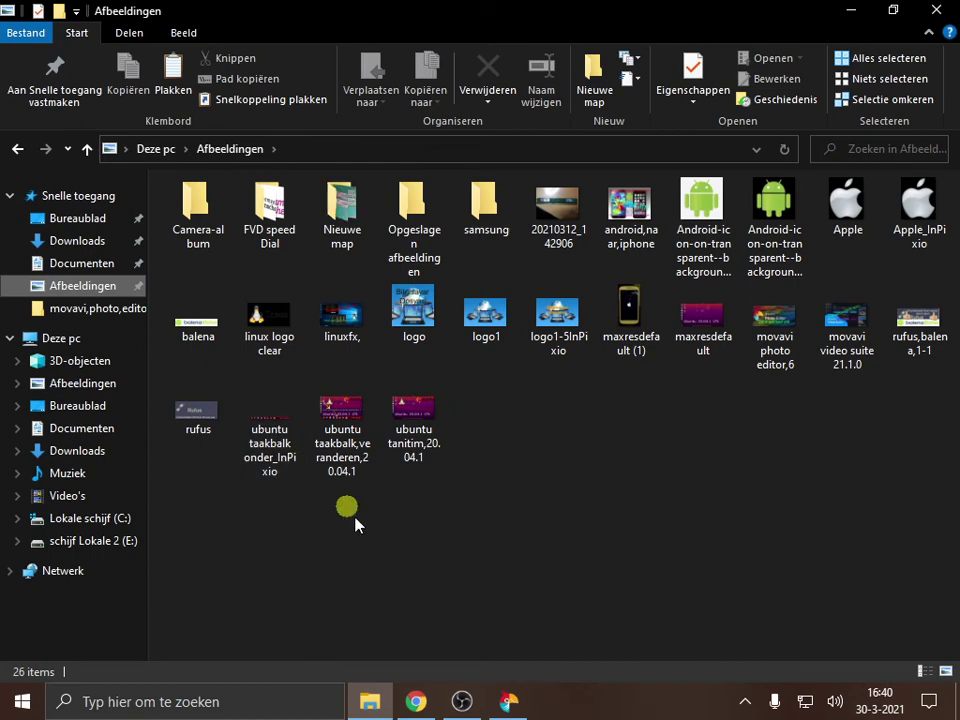
left_click(893, 9)
scroll(835, 432, "down", 5)
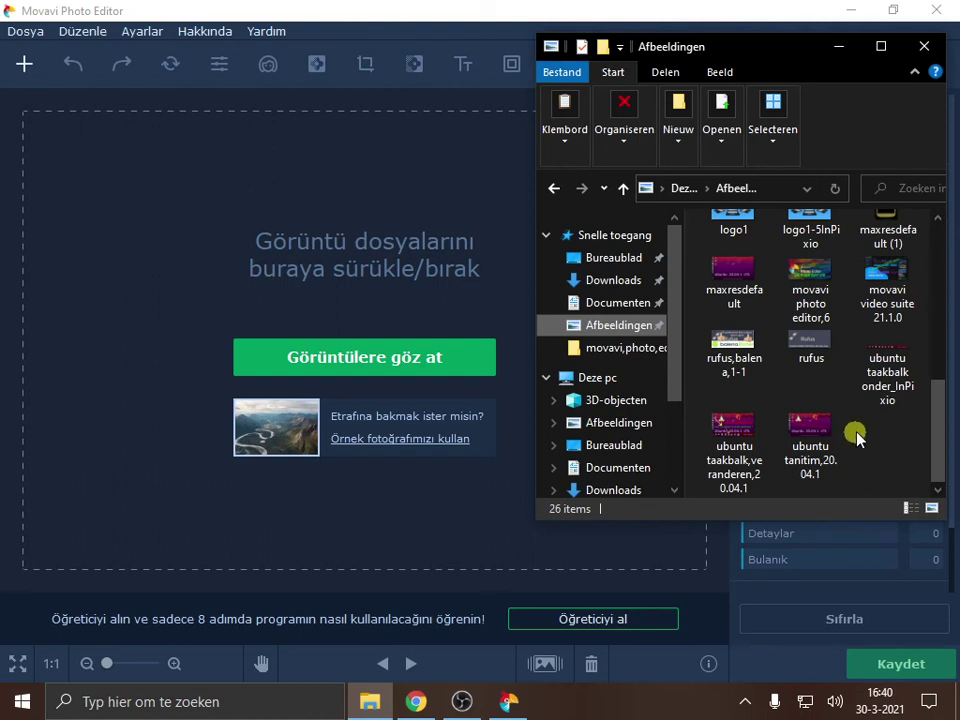
left_click_drag(808, 276, 812, 318)
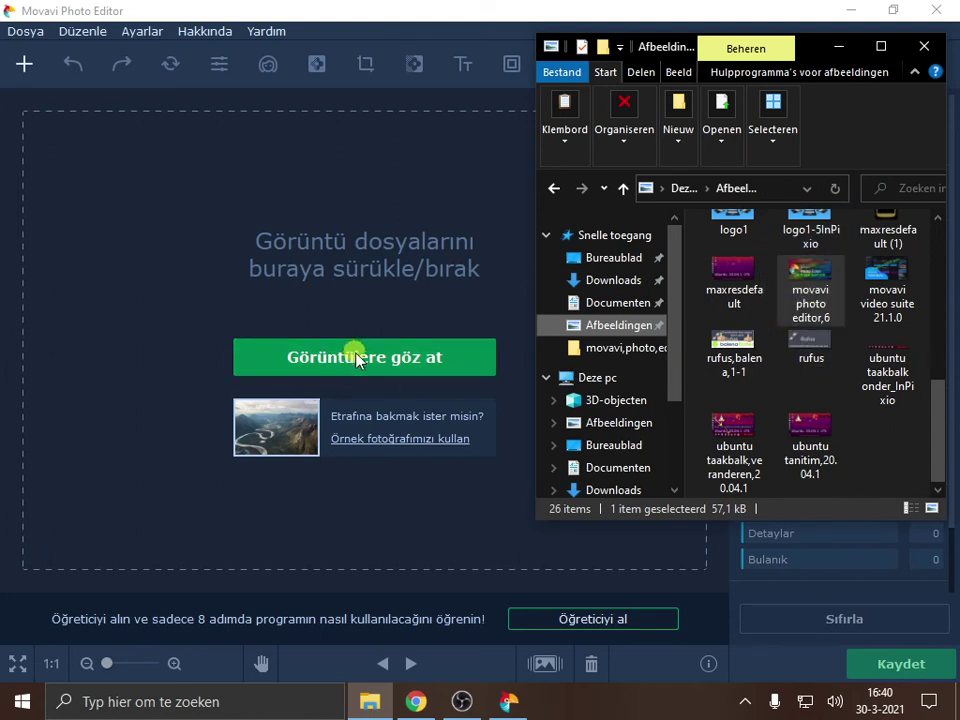
mouse_move(810, 288)
left_mouse_down()
mouse_move(655, 320)
mouse_move(323, 355)
mouse_move(860, 305)
mouse_move(272, 320)
mouse_move(842, 315)
mouse_move(815, 300)
left_mouse_up()
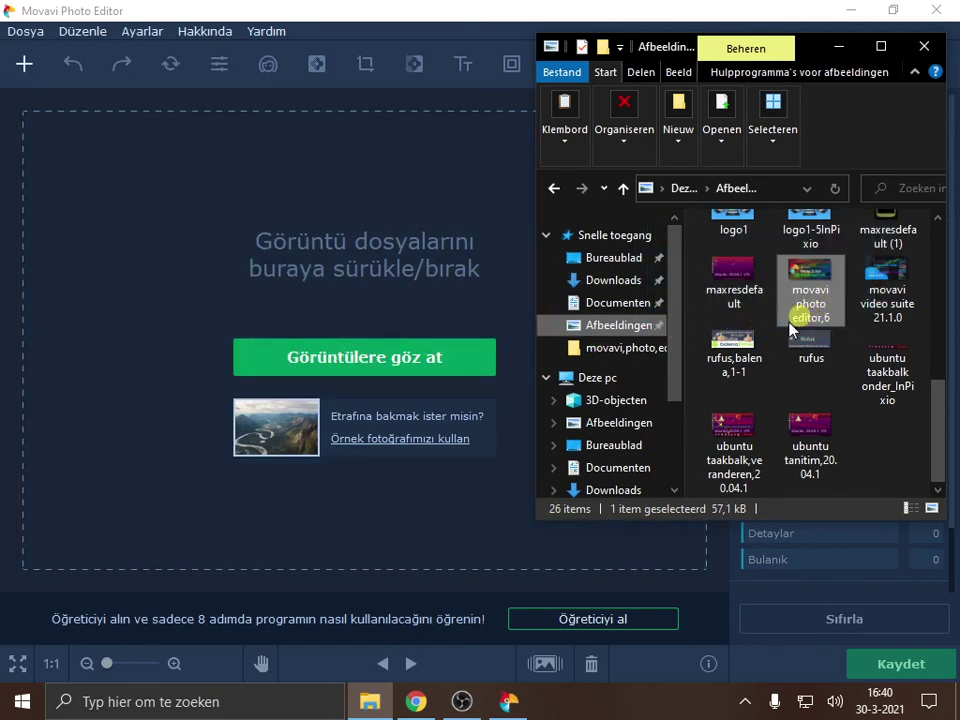
left_click(331, 363)
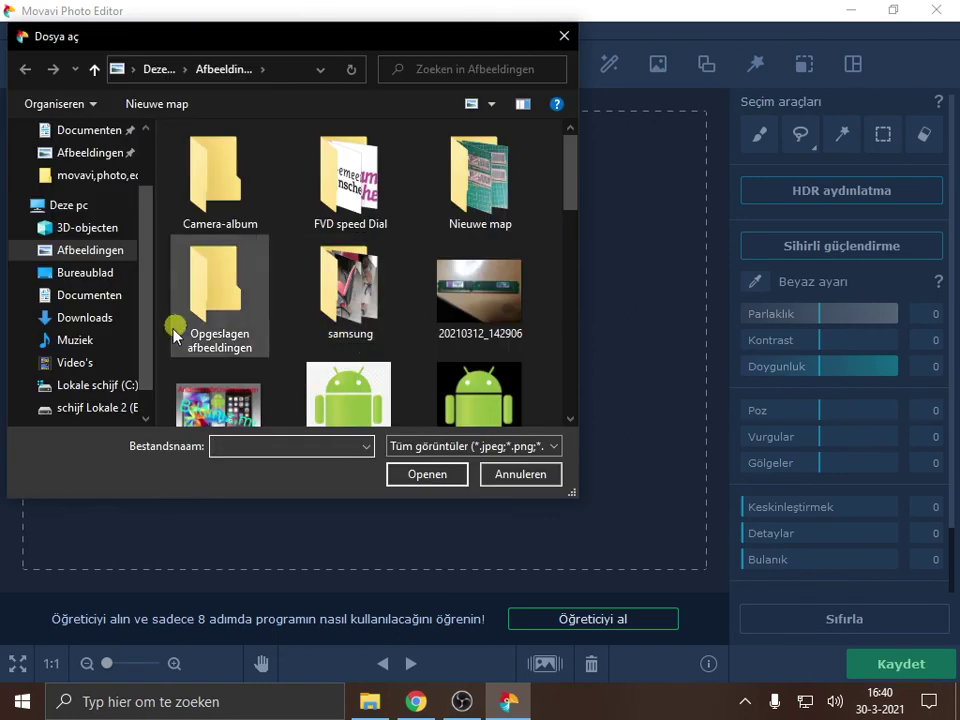
scroll(270, 330, "down", 2)
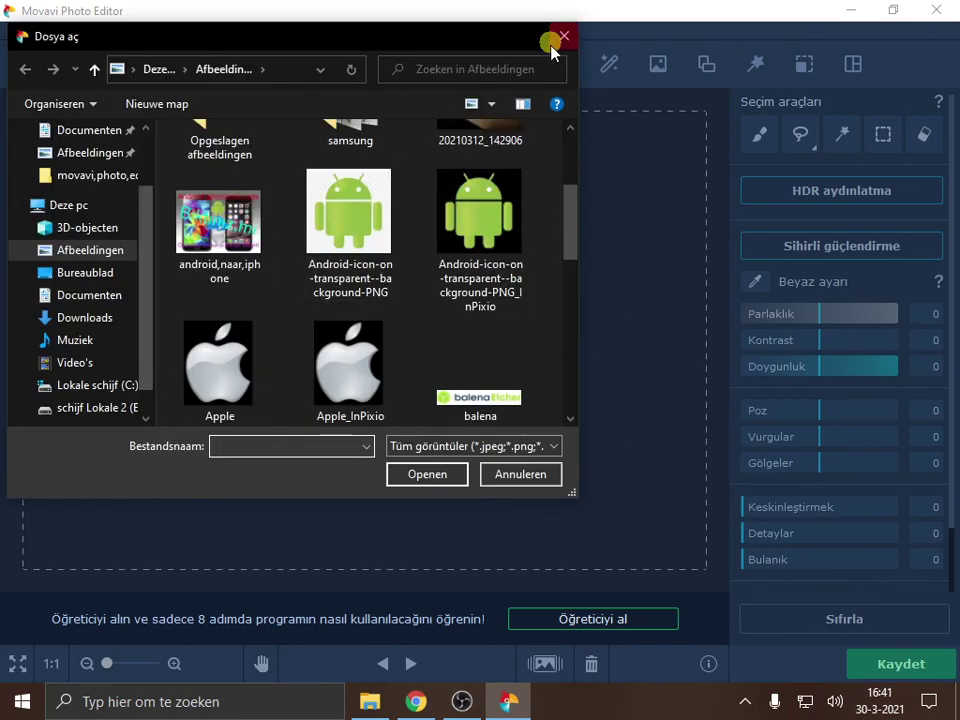
scroll(418, 272, "down", 3)
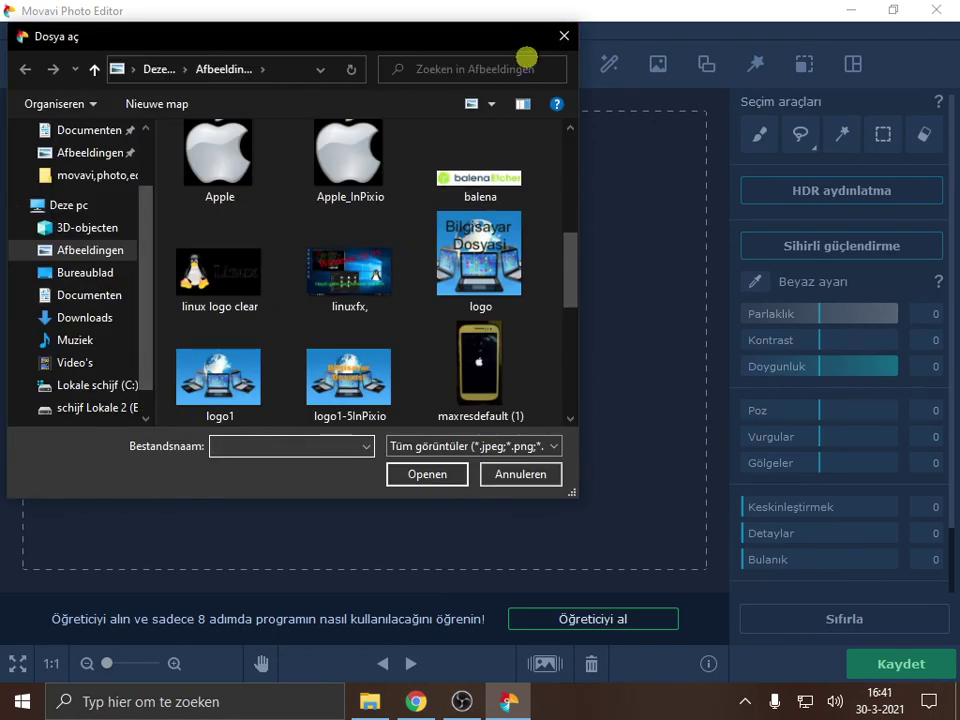
left_click(563, 36)
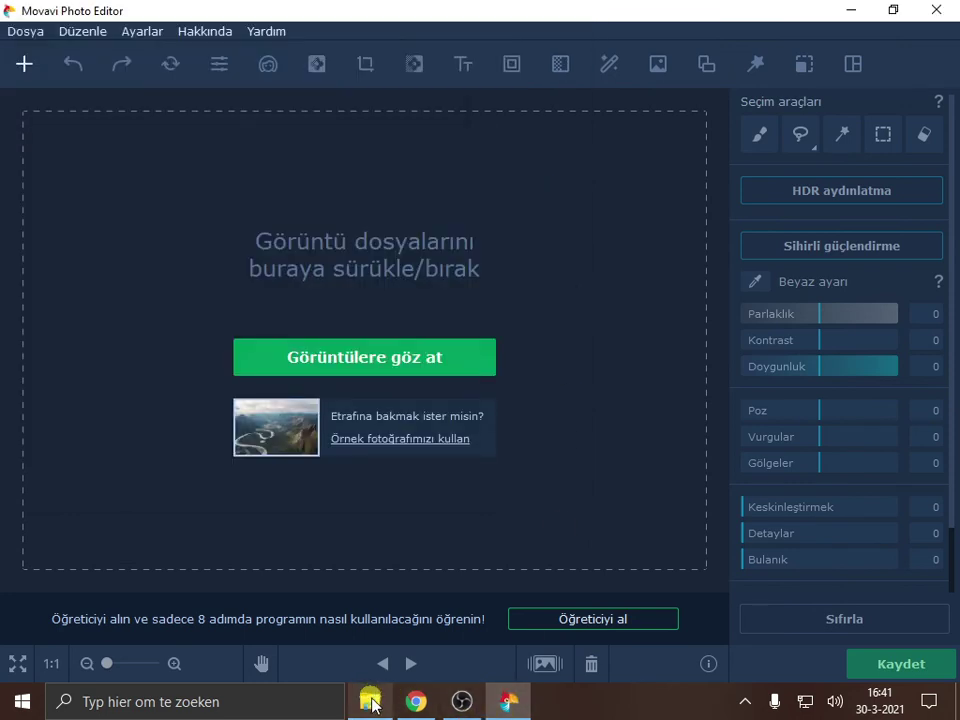
Load the image "movavi photo editor,6" from the Afbeeldingen folder window into Movavi Photo Editor.
left_click(370, 704)
left_click_drag(821, 306, 313, 320)
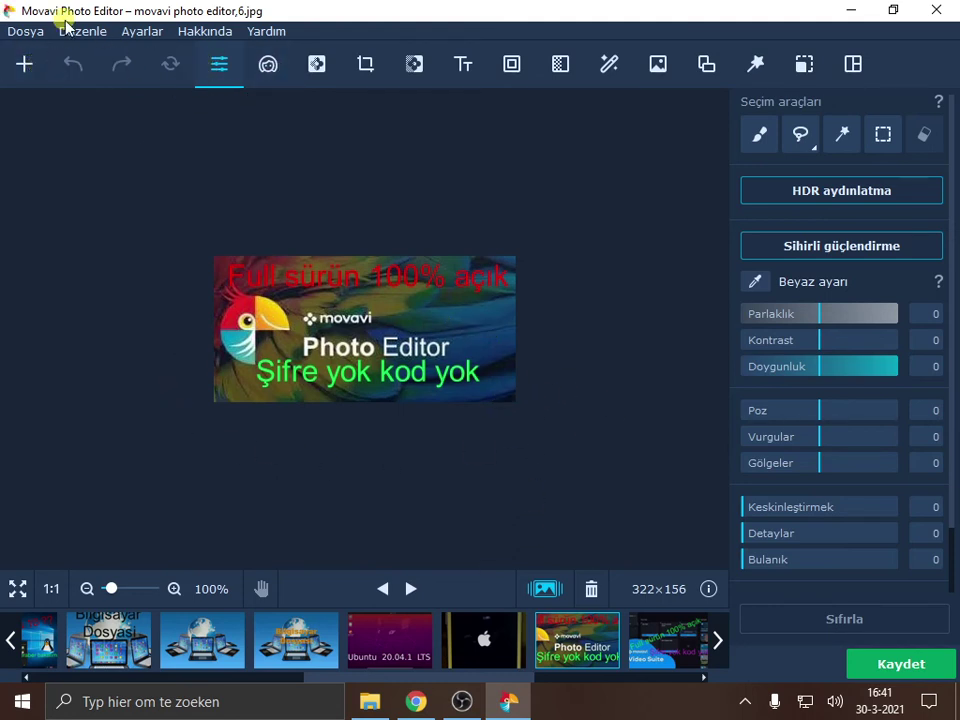
left_click(145, 31)
left_click(143, 35)
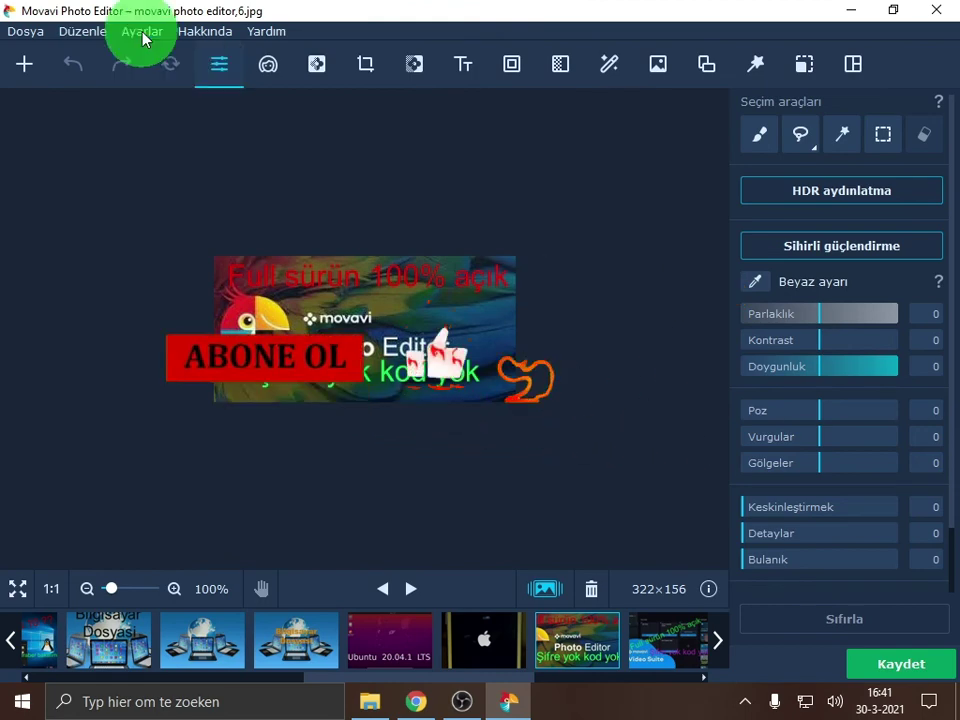
left_click(214, 31)
mouse_move(266, 31)
left_click(403, 150)
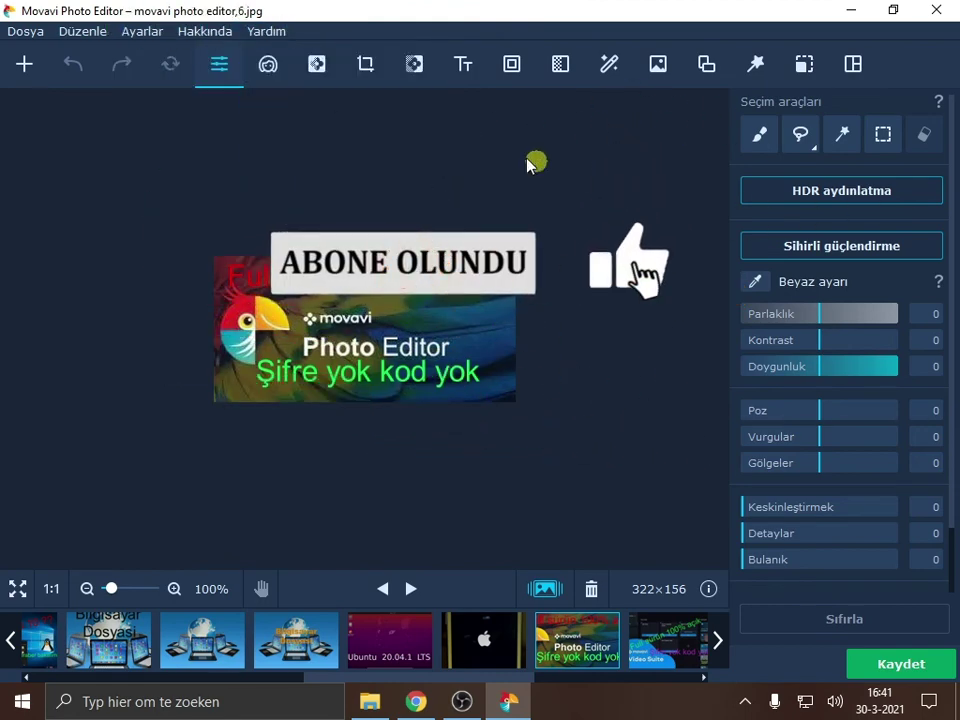
Open the object removal tool, view its instructions and close them with the "Bunu tekrar gösterme" option left off.
left_click(316, 64)
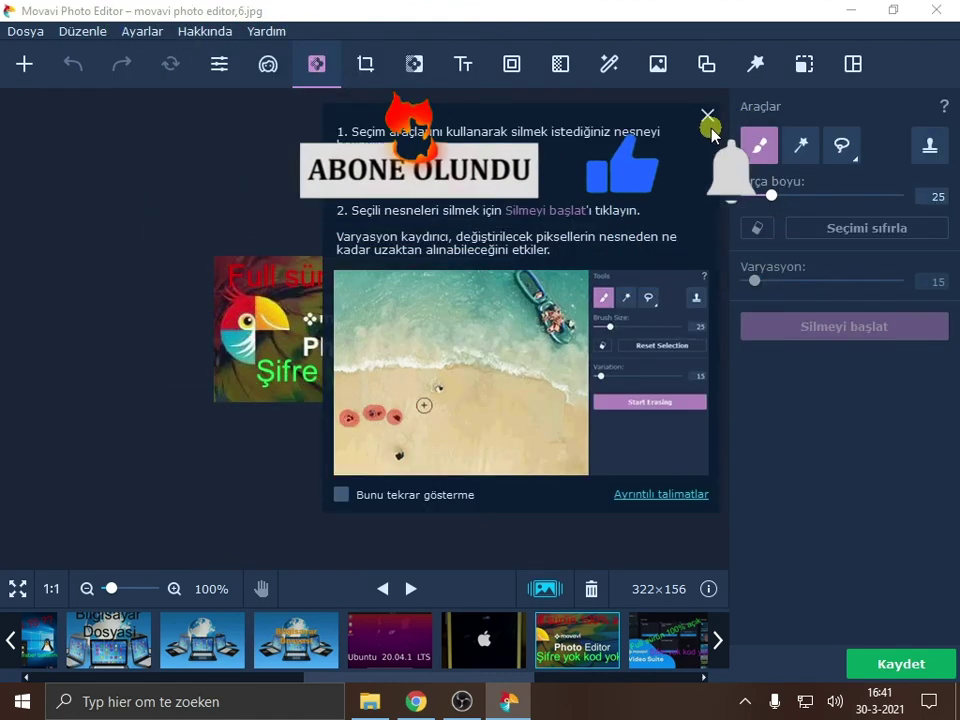
left_click(348, 554)
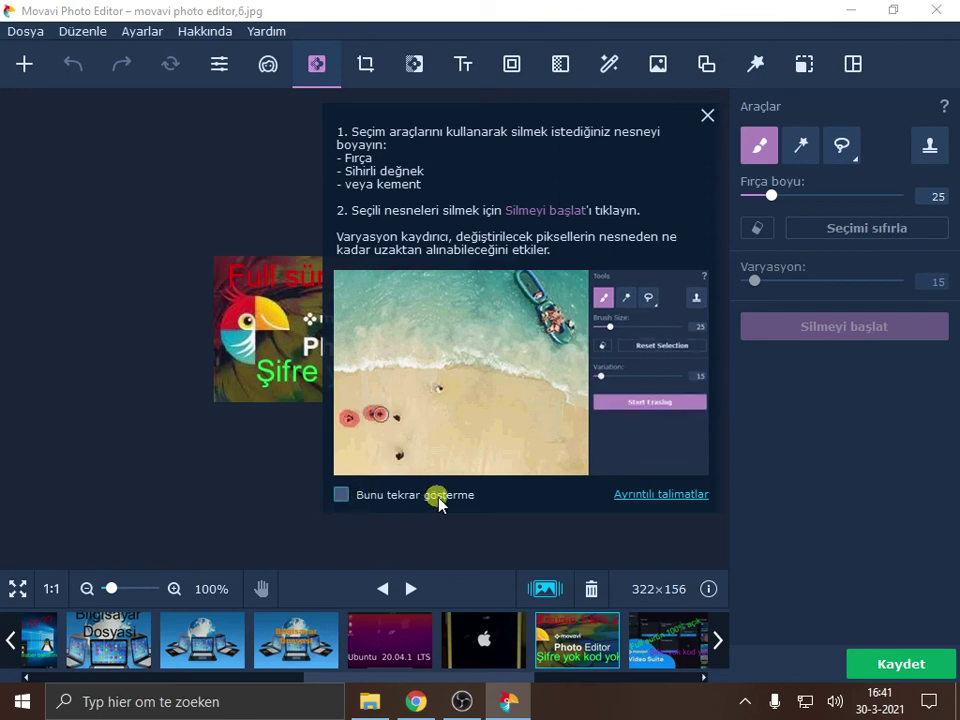
left_click(341, 497)
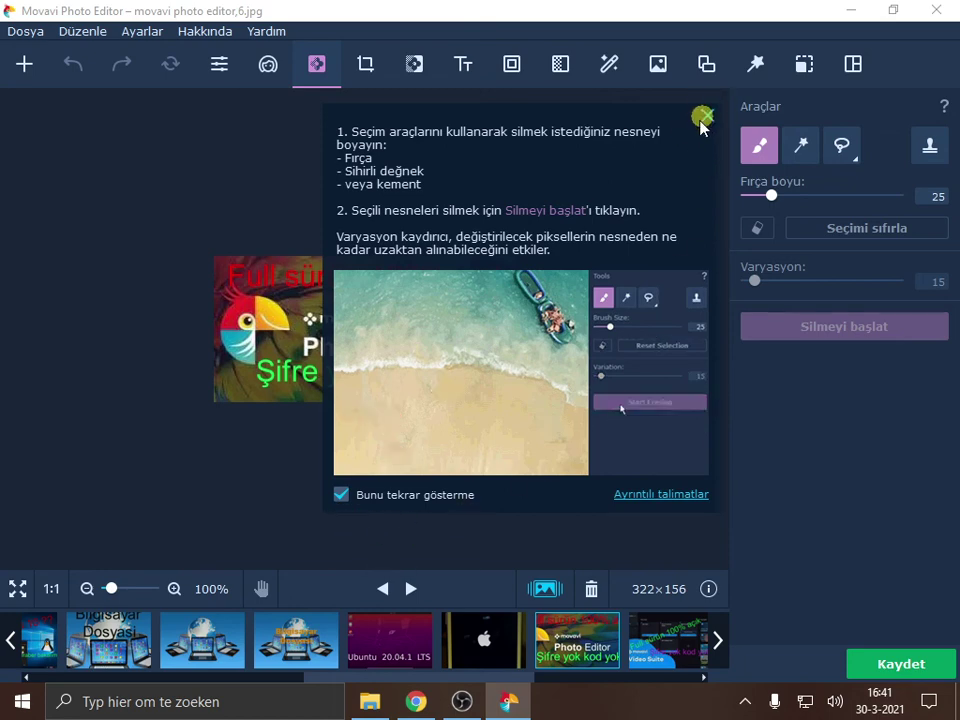
left_click(341, 496)
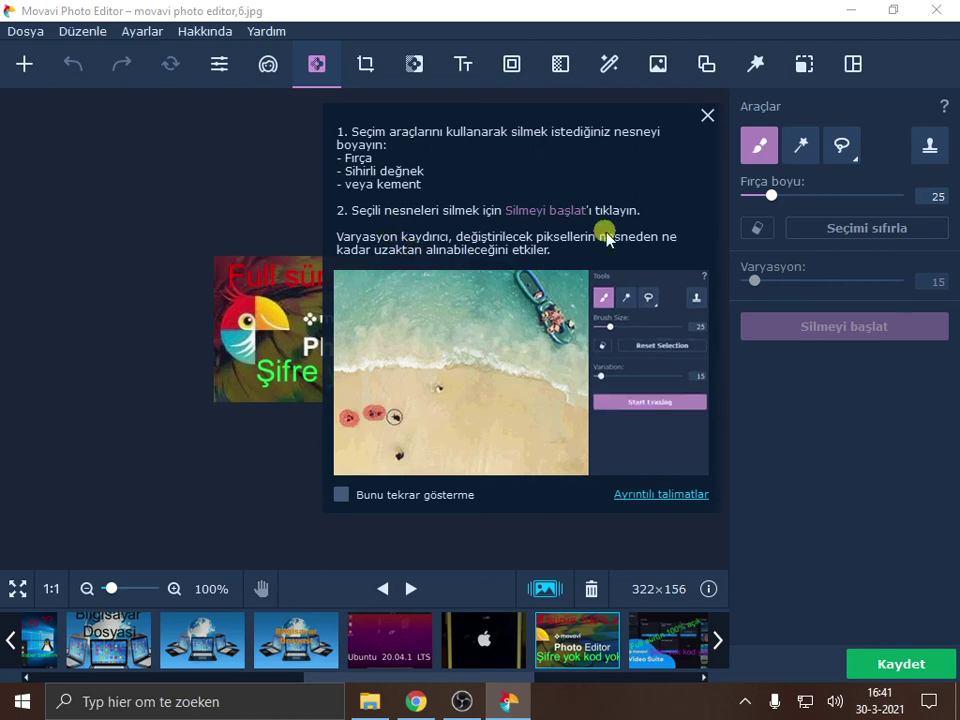
left_click(706, 120)
Examine the crop, background replacement, text, frame and noise removal tools and their available options.
left_click(362, 66)
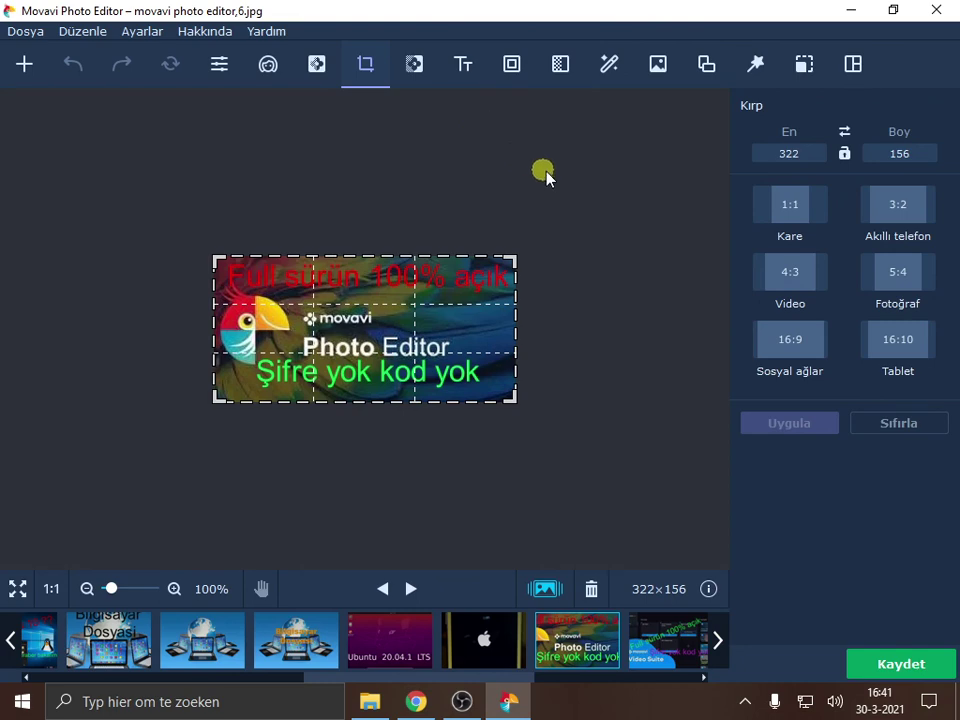
left_click(418, 68)
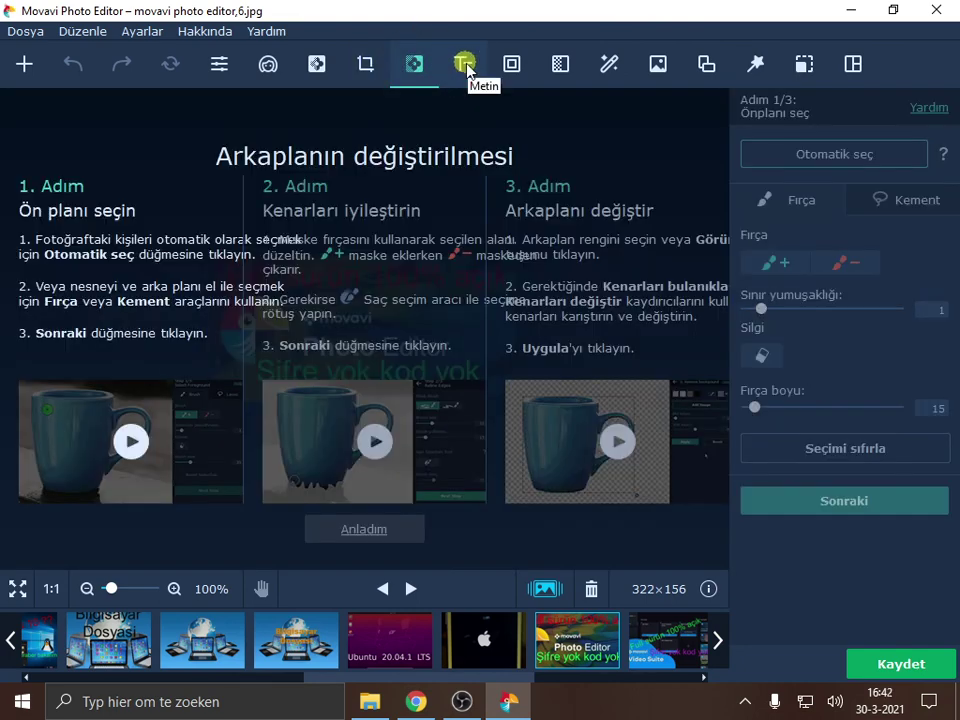
left_click(467, 68)
left_click(513, 66)
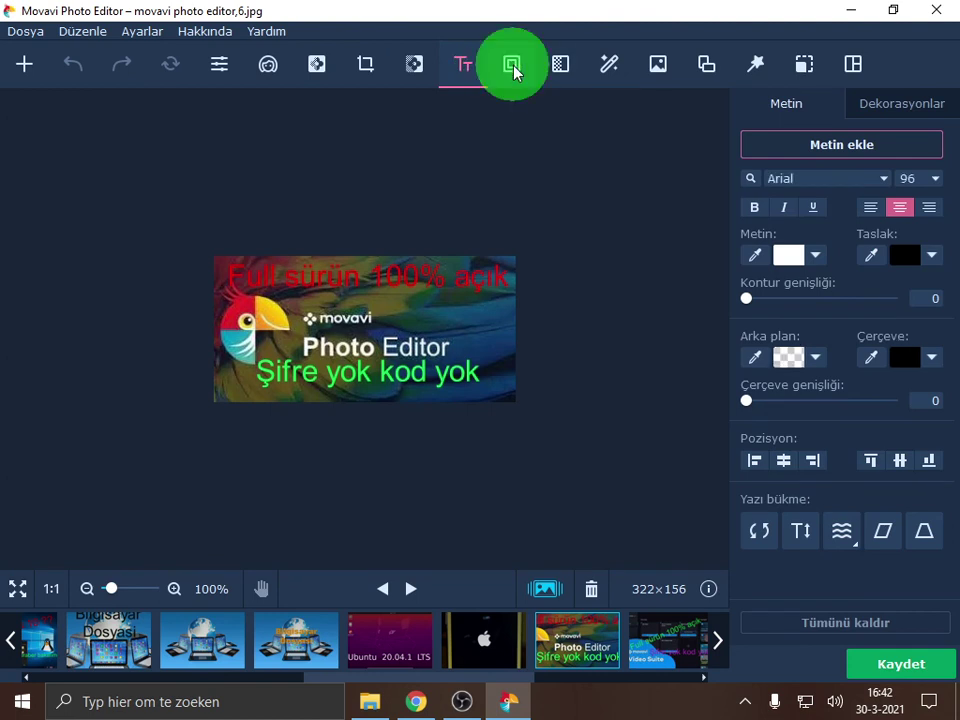
scroll(805, 455, "down", 1)
scroll(808, 454, "up", 1)
left_click(562, 74)
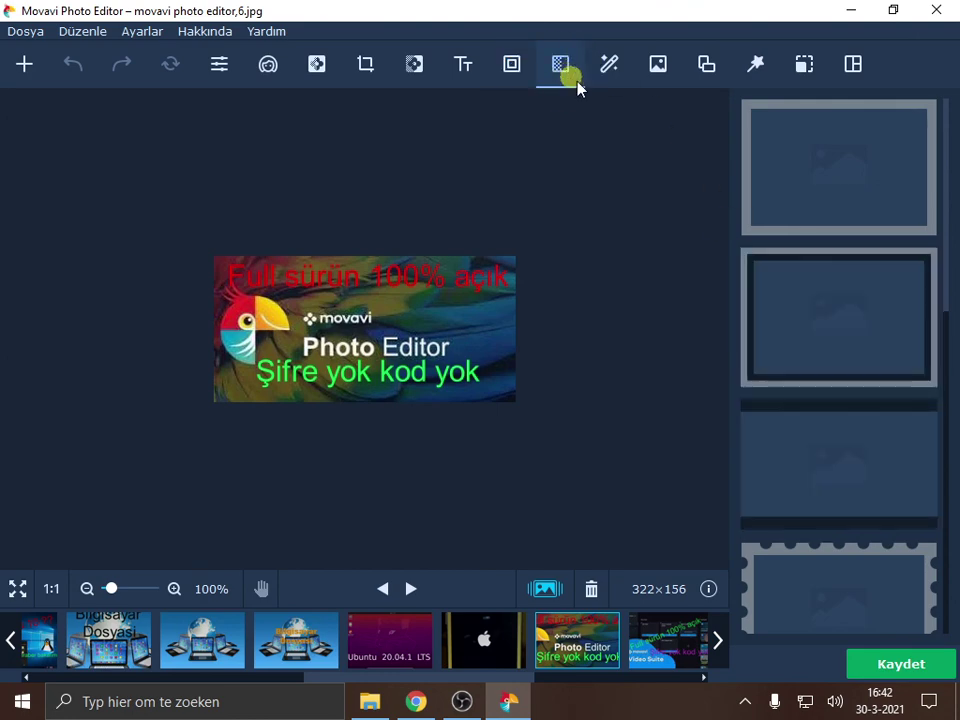
scroll(851, 446, "down", 2)
scroll(849, 403, "up", 2)
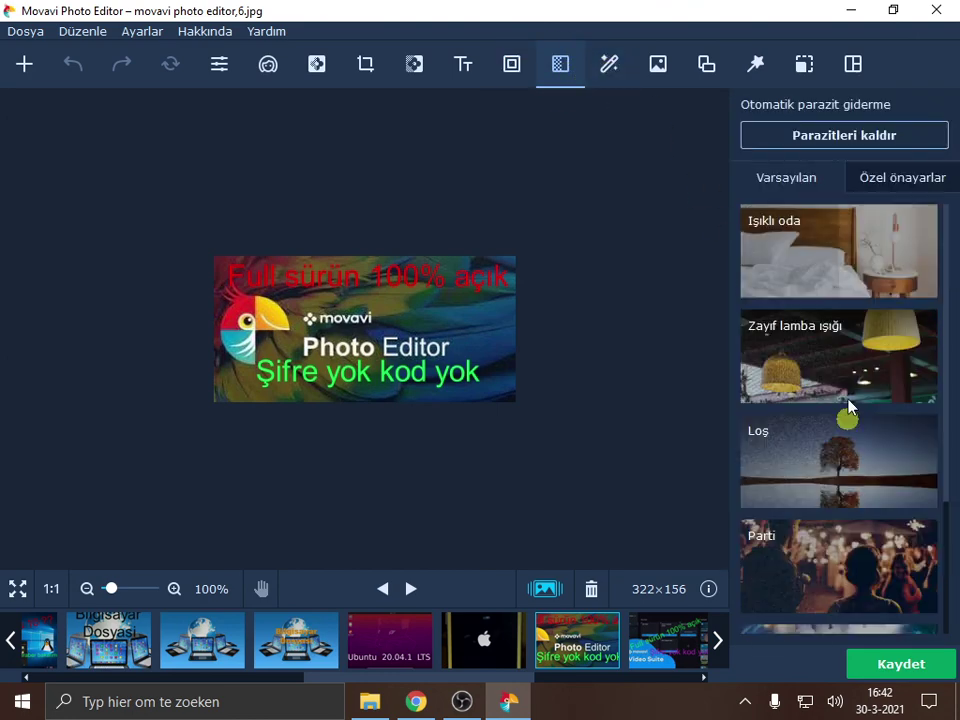
Examine the remaining editing tools, from old photo restoration through rotation and straightening to the collage templates.
left_click(612, 68)
left_click(656, 66)
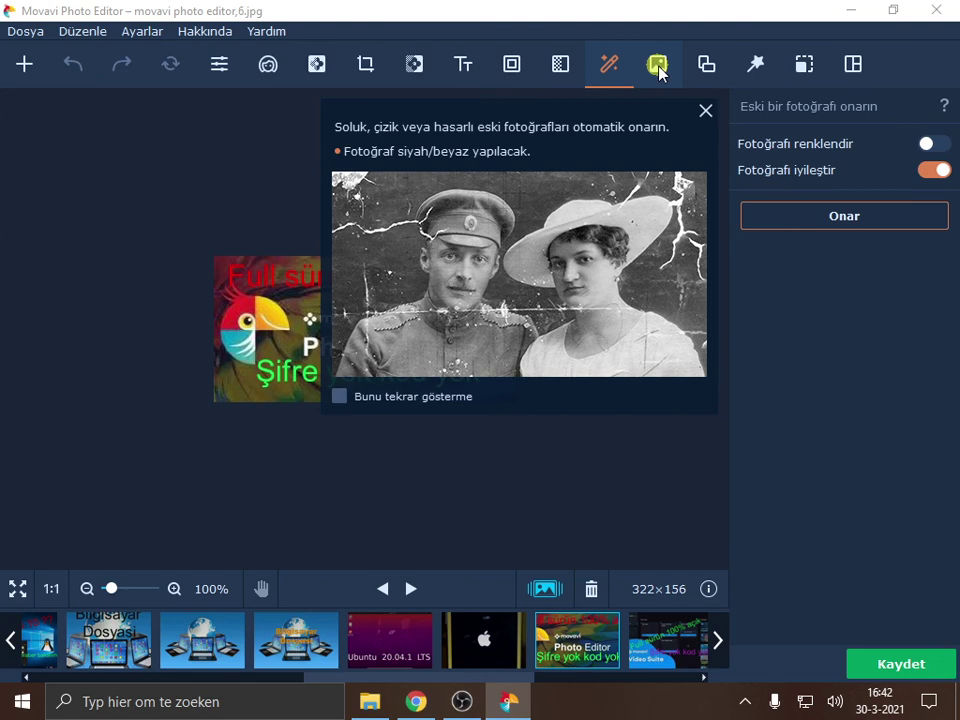
left_click(710, 68)
left_click(754, 66)
left_click(806, 66)
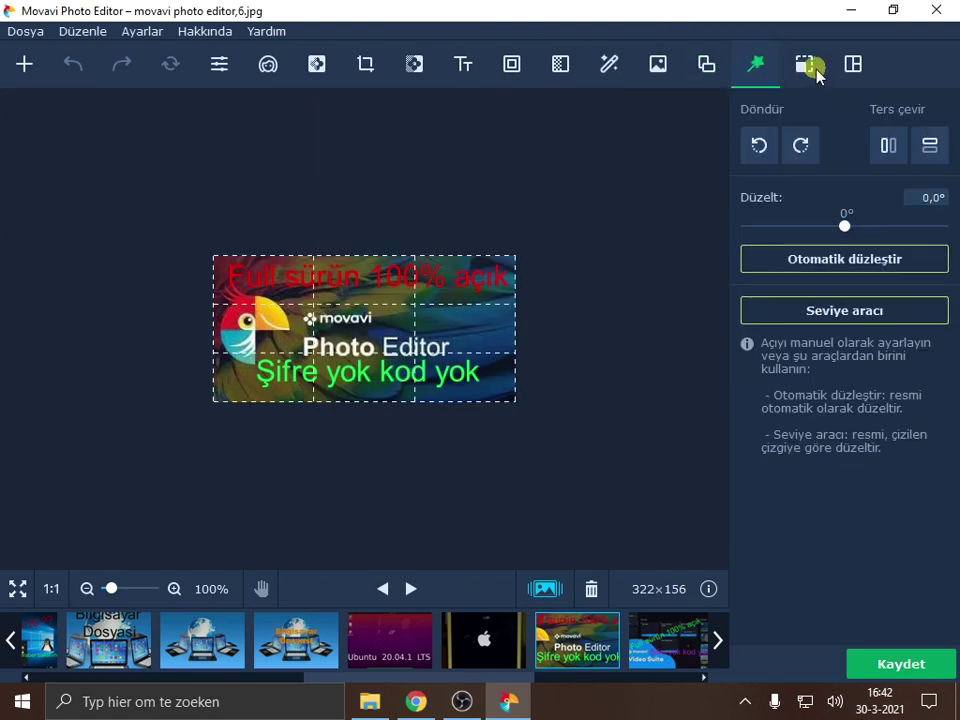
left_click(853, 68)
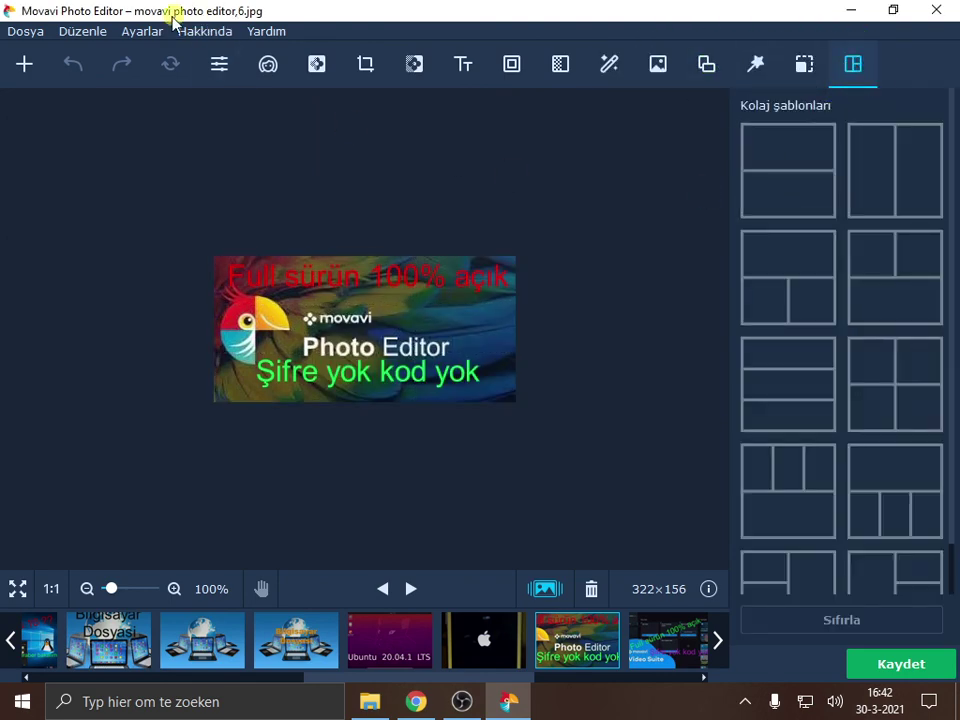
View the "Movavi Photo Editor hakkında" information to check the program version, and close it.
left_click(202, 32)
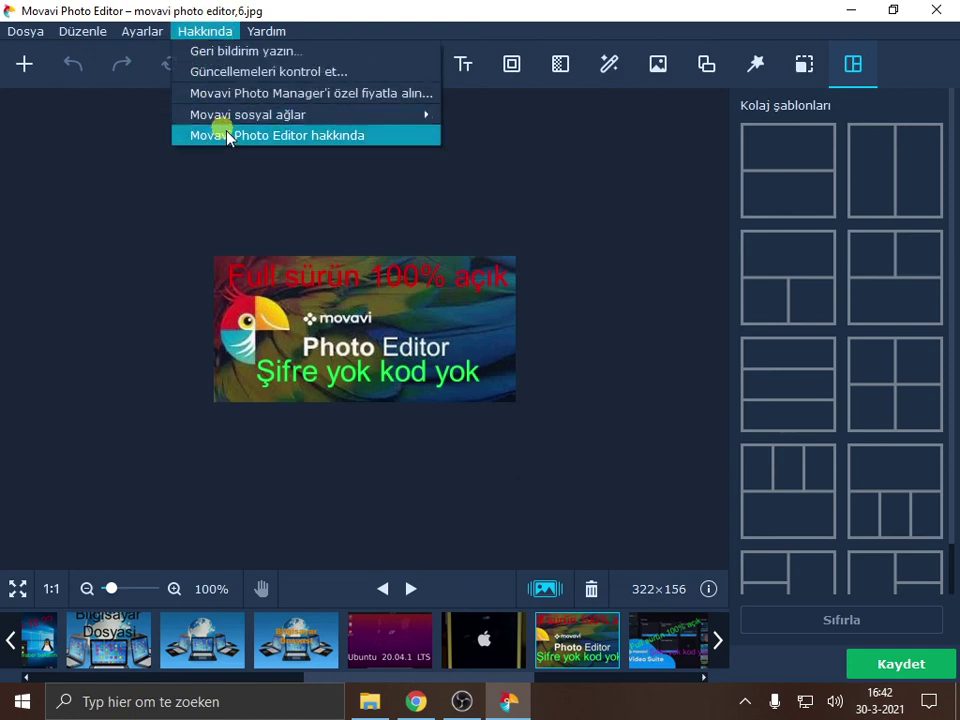
left_click(237, 136)
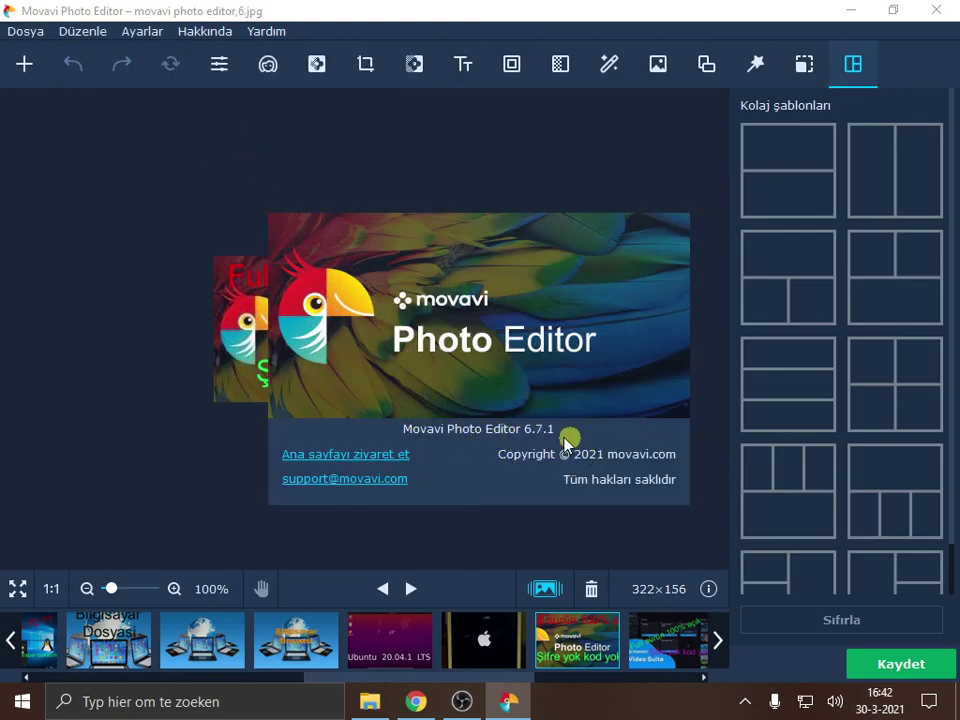
left_click(600, 202)
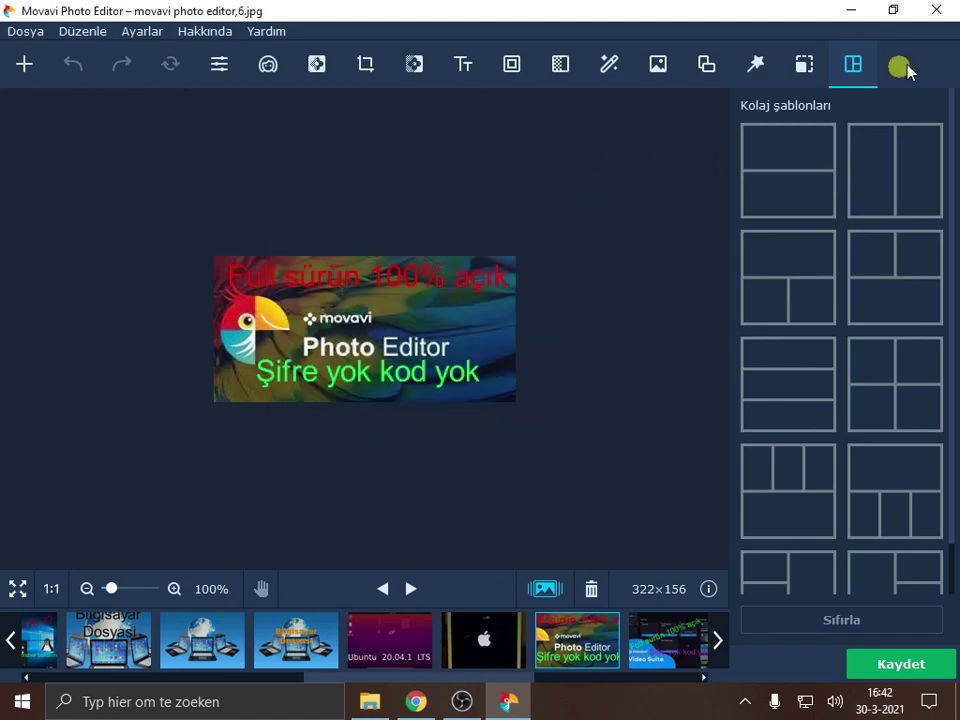
Close the photo editor and the Afbeeldingen folder window to return to the desktop.
left_click(930, 12)
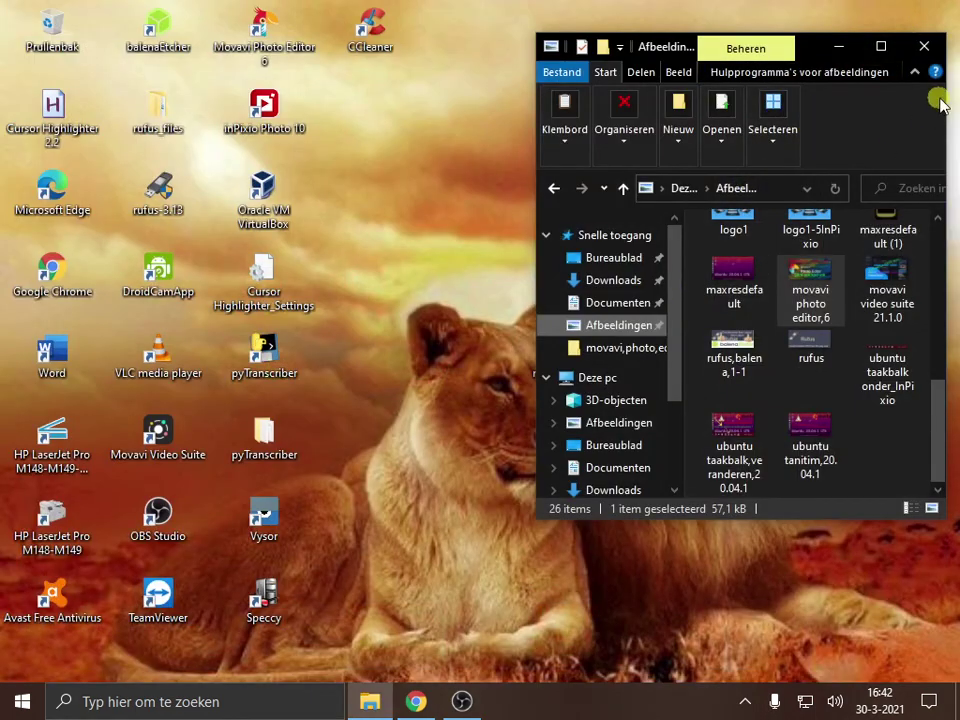
left_click(926, 49)
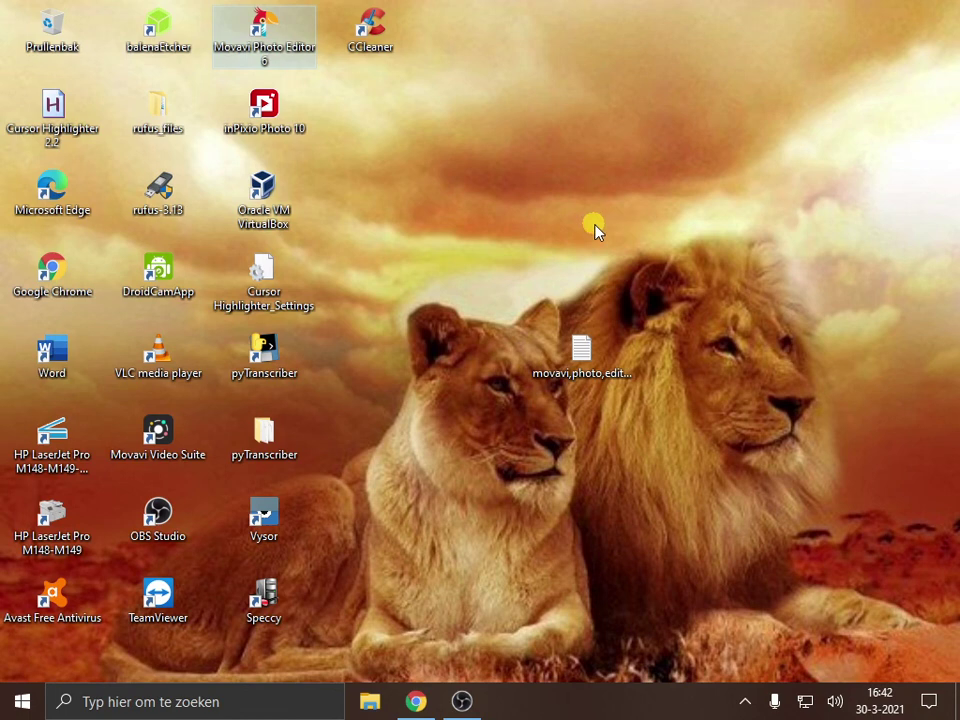